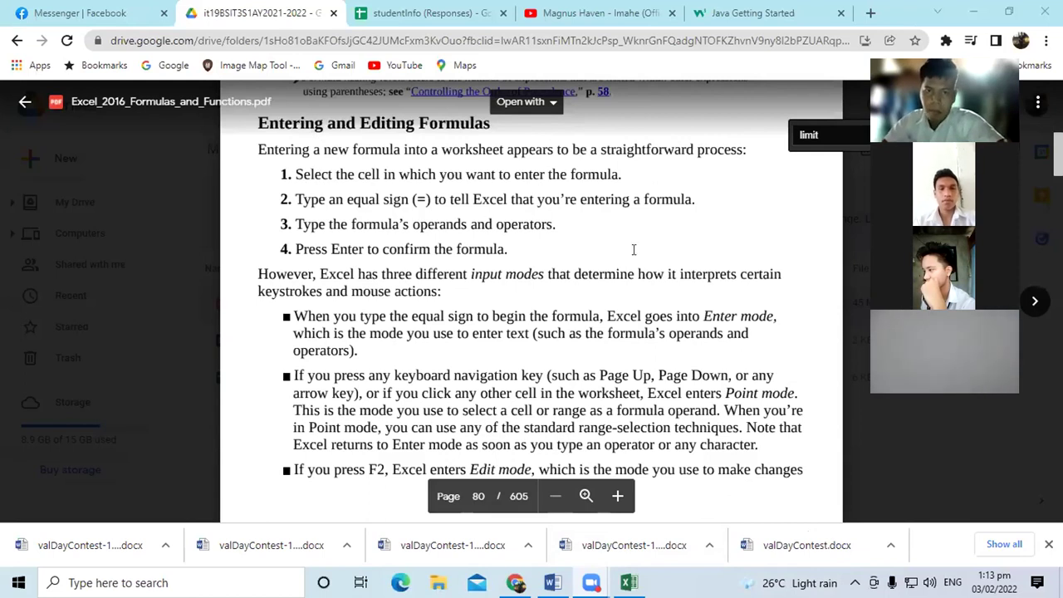
- Enter the headings budget, actual and difference in D6, E6 and F6
{"action": "left_click", "coordinate": [629, 582]}
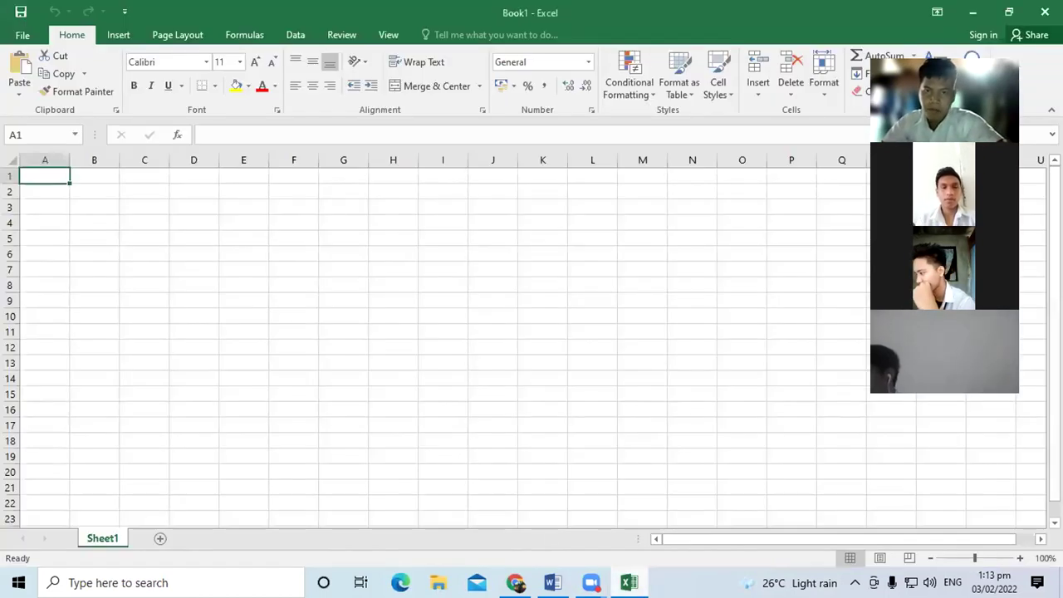
{"action": "left_click", "coordinate": [175, 253]}
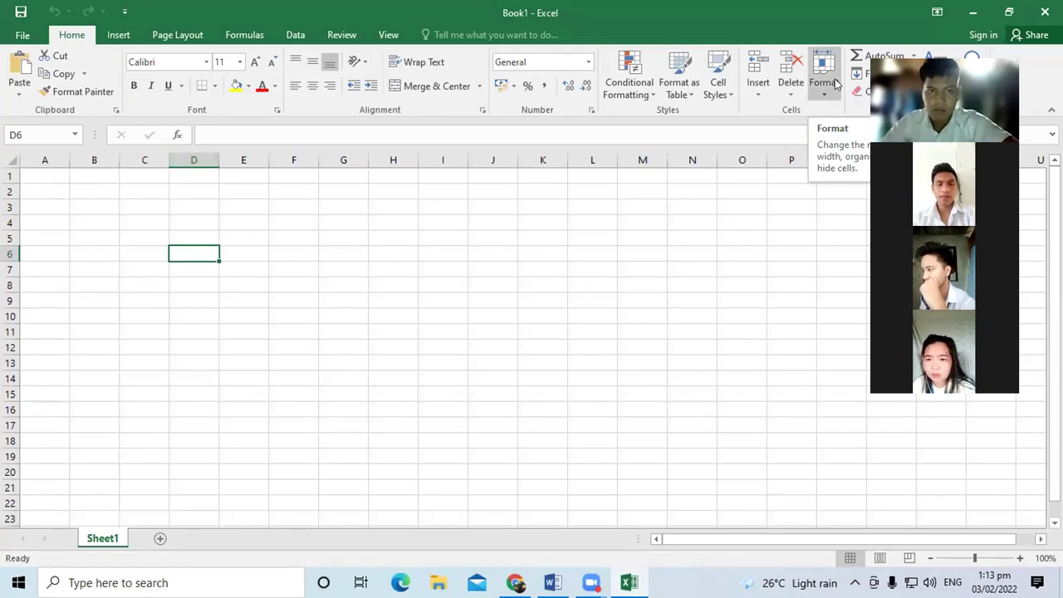
{"action": "type", "text": "bu"}
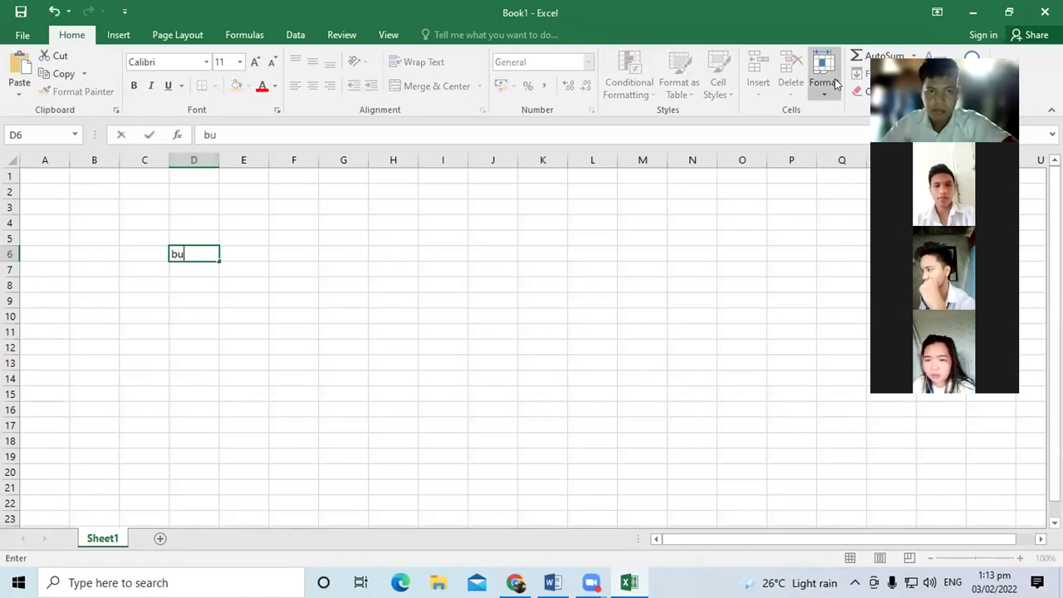
{"action": "type", "text": "dget"}
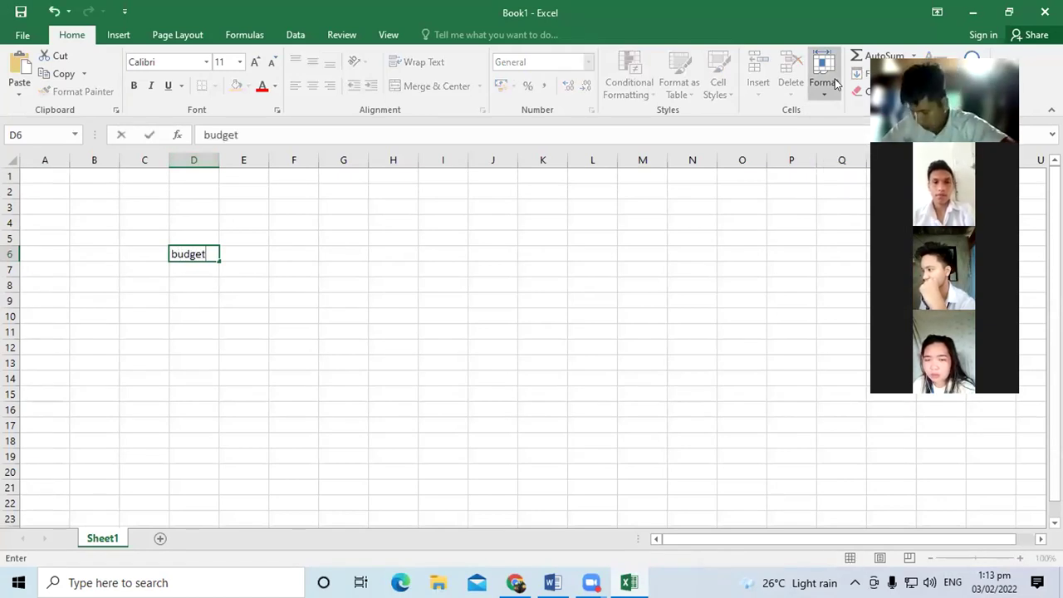
{"action": "key", "text": "Tab"}
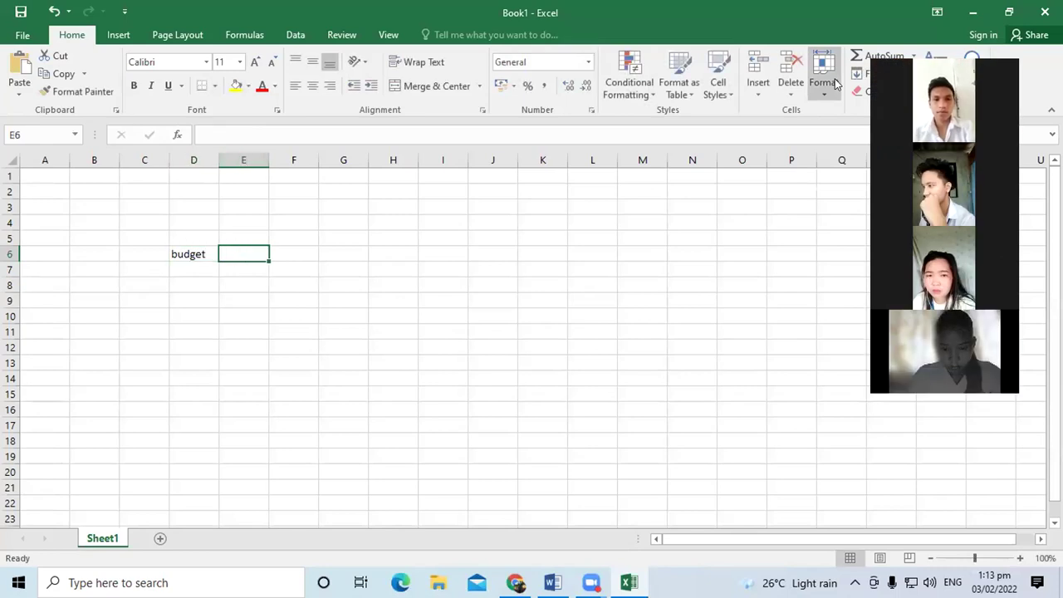
{"action": "key", "text": "Tab"}
{"action": "key", "text": "Tab"}
{"action": "key", "text": "Left"}
{"action": "key", "text": "Left"}
{"action": "type", "text": "actual"}
{"action": "key", "text": "Tab"}
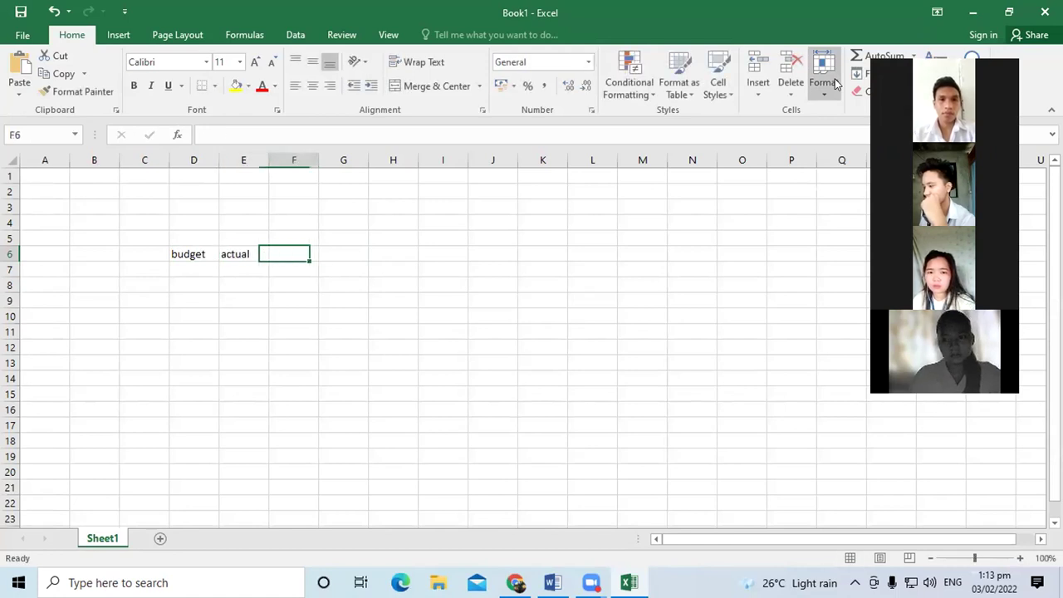
{"action": "type", "text": "diffi"}
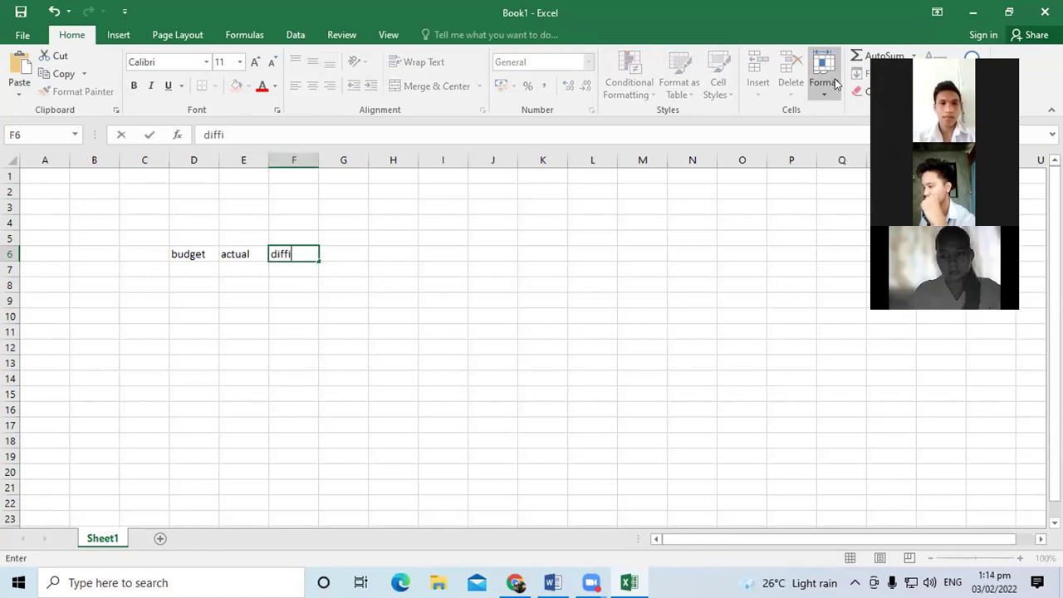
{"action": "key", "text": "BackSpace"}
{"action": "type", "text": "erence"}
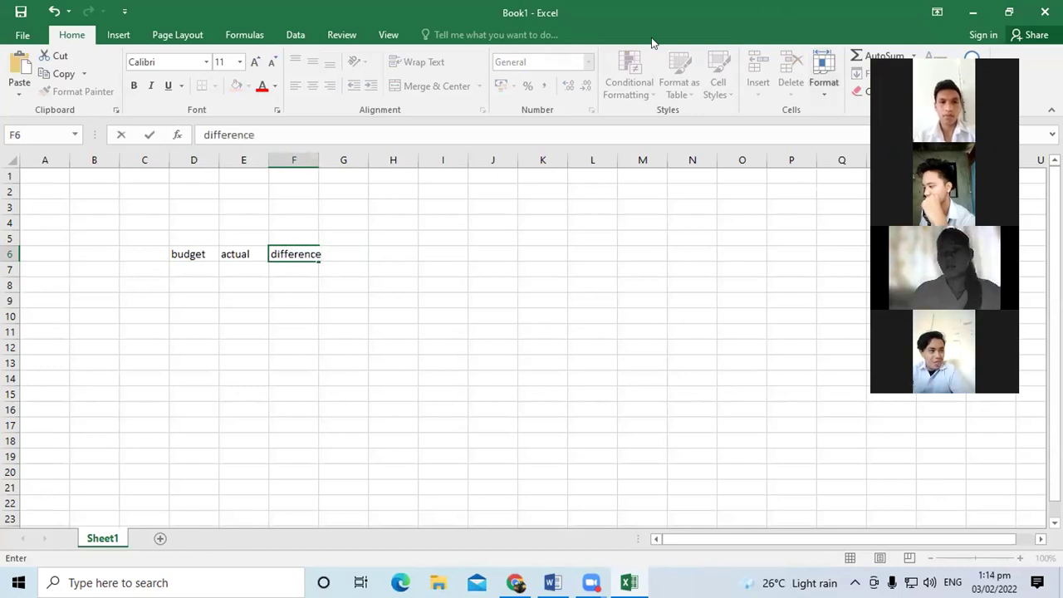
{"action": "left_click", "coordinate": [147, 268]}
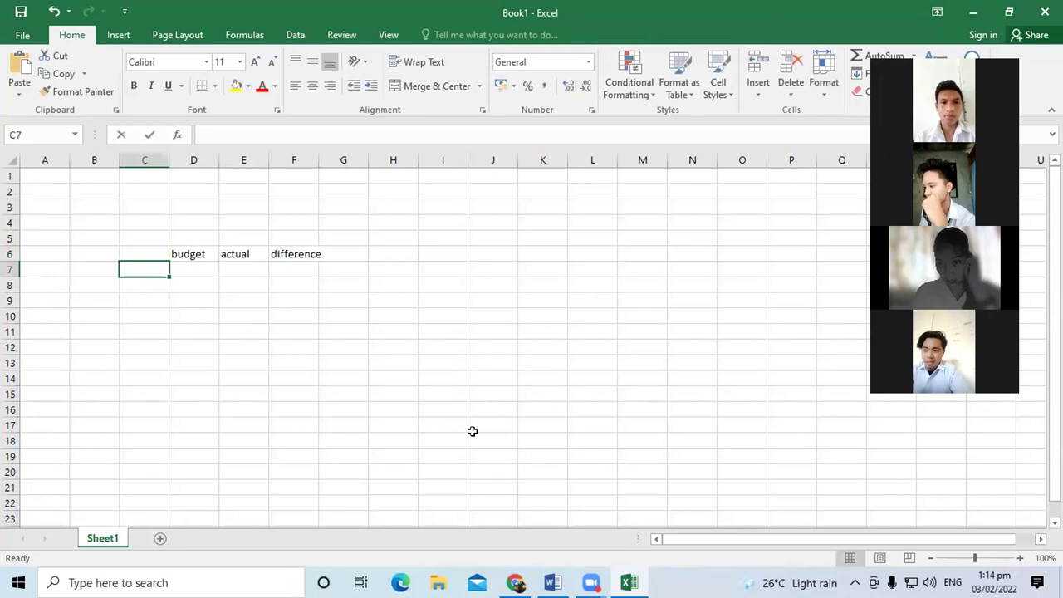
- List the items medyas, towel and pinggan in C7:C9
{"action": "type", "text": "medyas"}
{"action": "key", "text": "Return"}
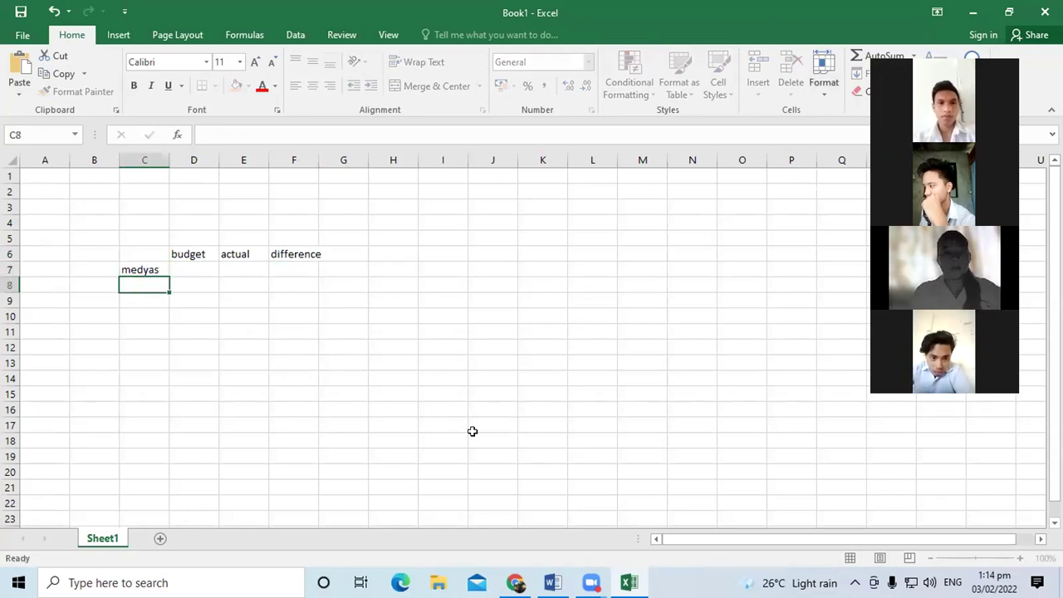
{"action": "type", "text": "towel"}
{"action": "key", "text": "Return"}
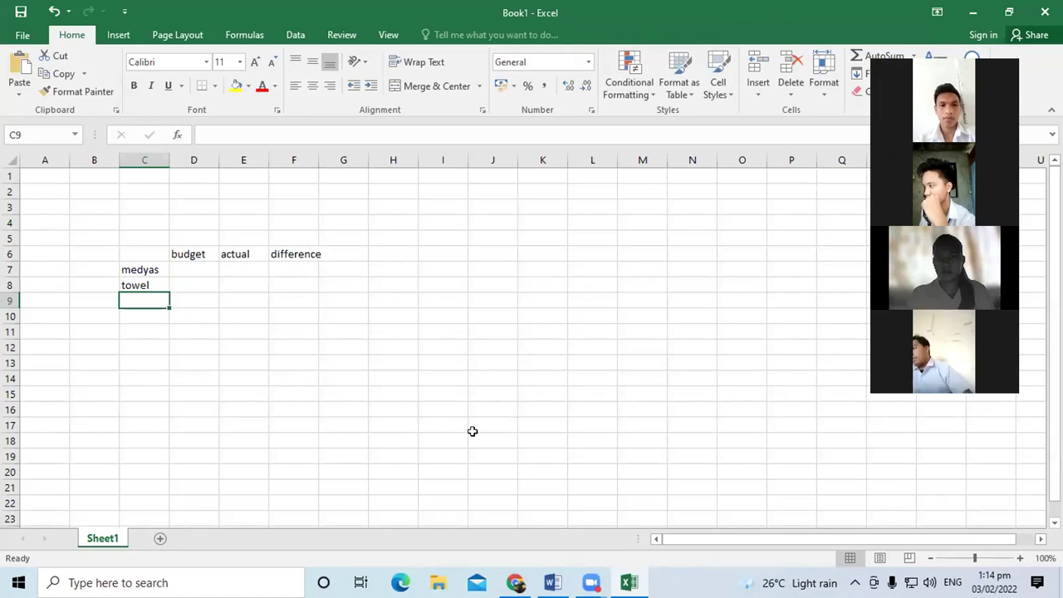
{"action": "type", "text": "pinggan"}
{"action": "left_click", "coordinate": [188, 268]}
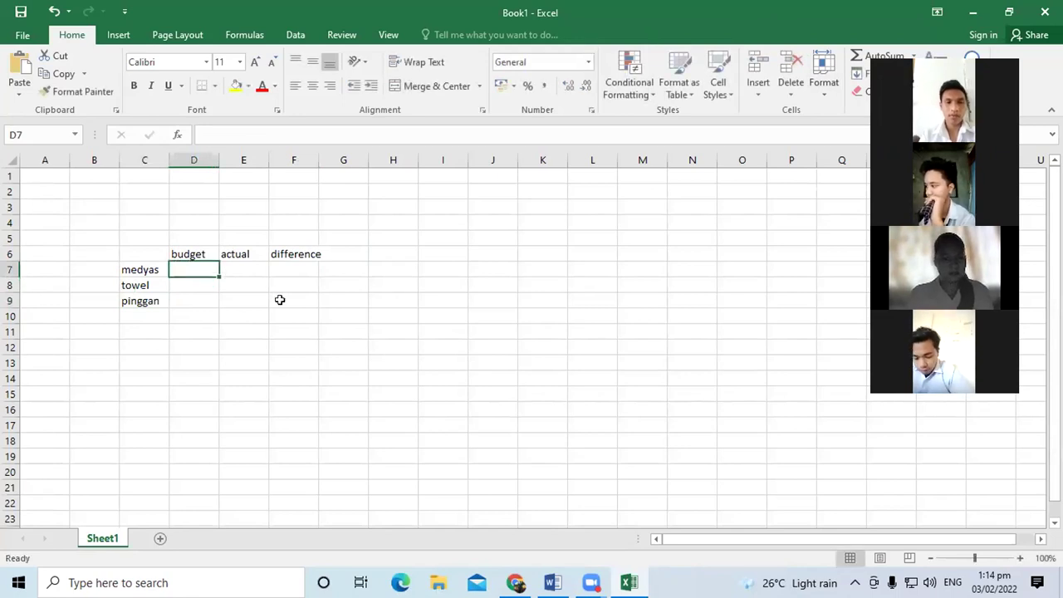
- Enter the budgets 120, 50 and 5 in D7:D9
{"action": "type", "text": "12"}
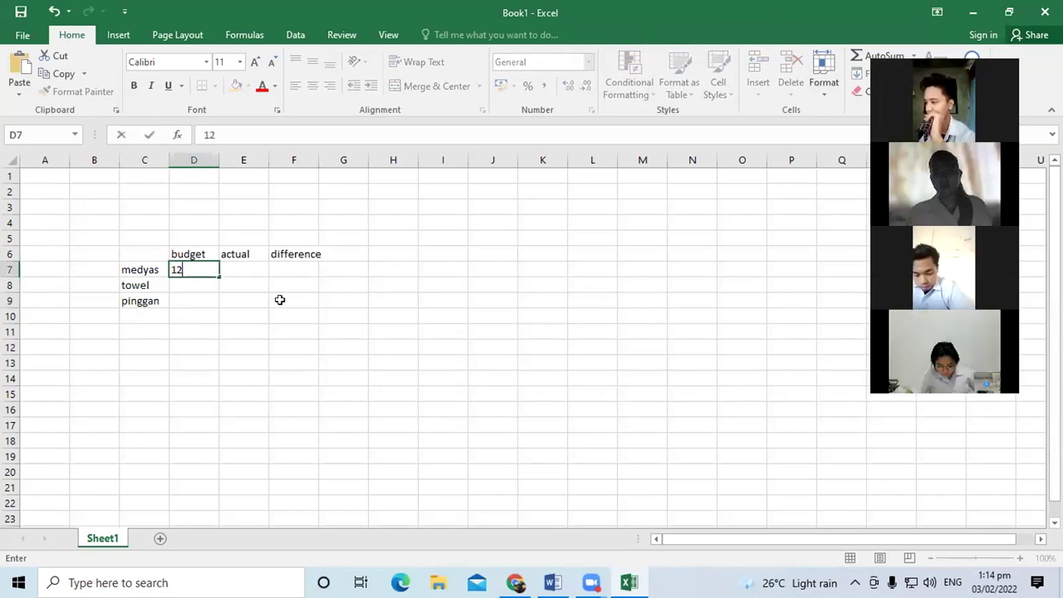
{"action": "type", "text": "0"}
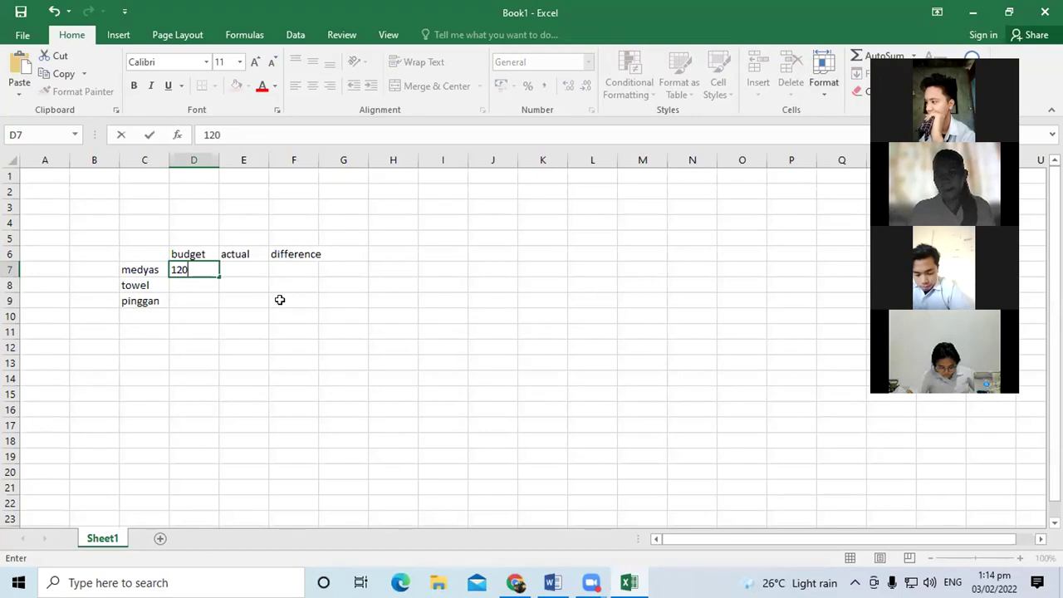
{"action": "key", "text": "Return"}
{"action": "type", "text": "50"}
{"action": "key", "text": "Return"}
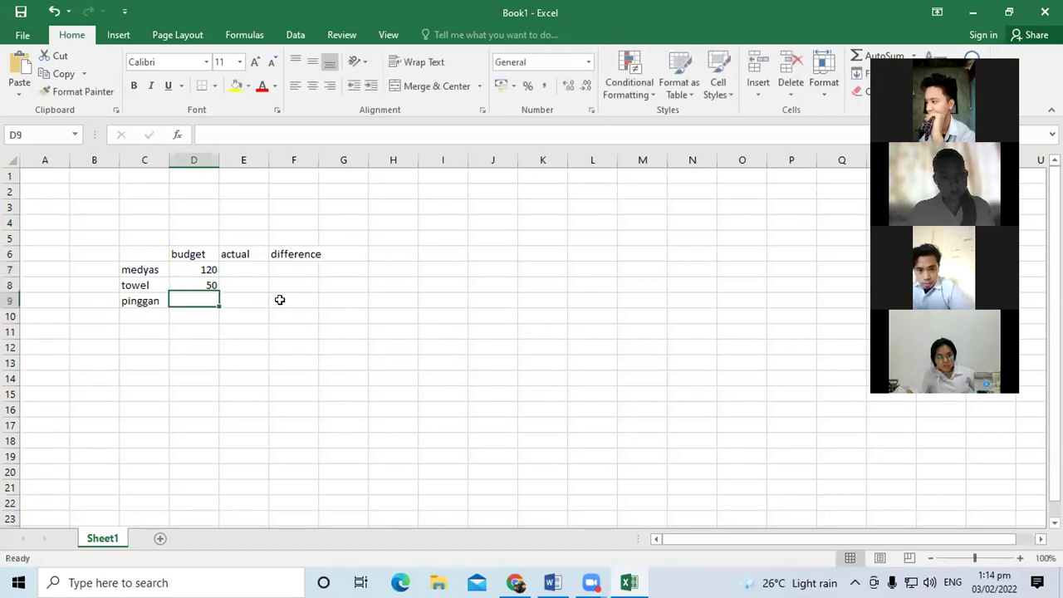
{"action": "type", "text": "5"}
{"action": "key", "text": "Return"}
- Enter the actual amounts 180, 2 and 1 in E7:E9
{"action": "left_click", "coordinate": [247, 265]}
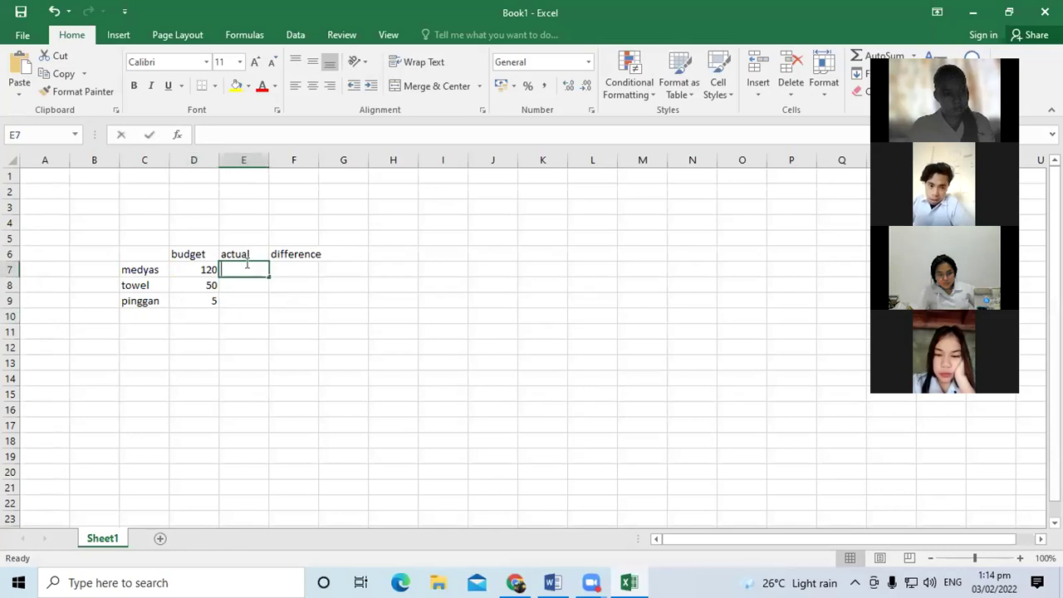
{"action": "type", "text": "180"}
{"action": "key", "text": "Return"}
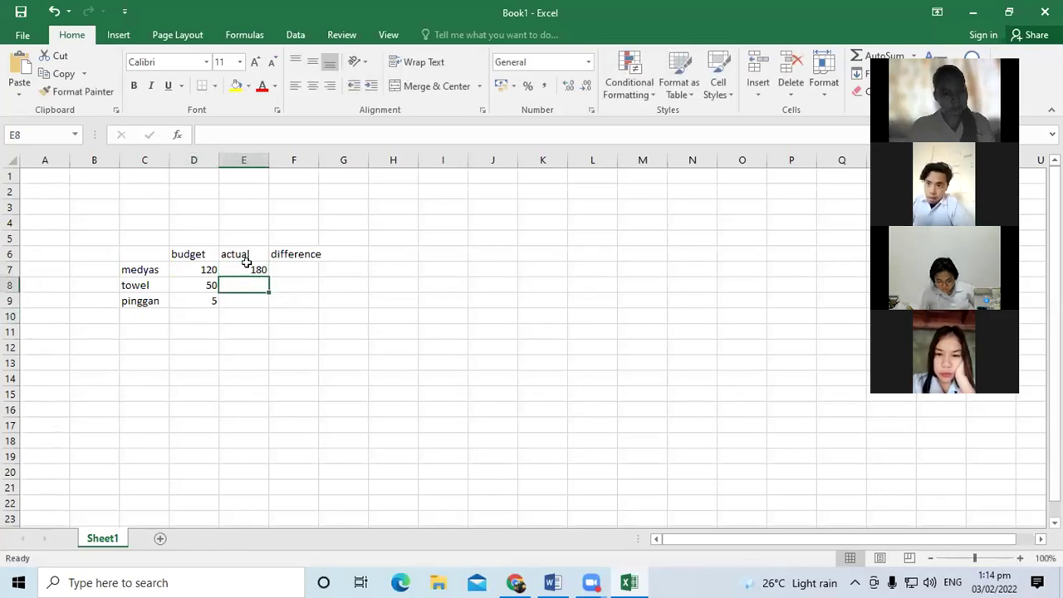
{"action": "type", "text": "2"}
{"action": "key", "text": "Return"}
{"action": "type", "text": "1"}
{"action": "key", "text": "Return"}
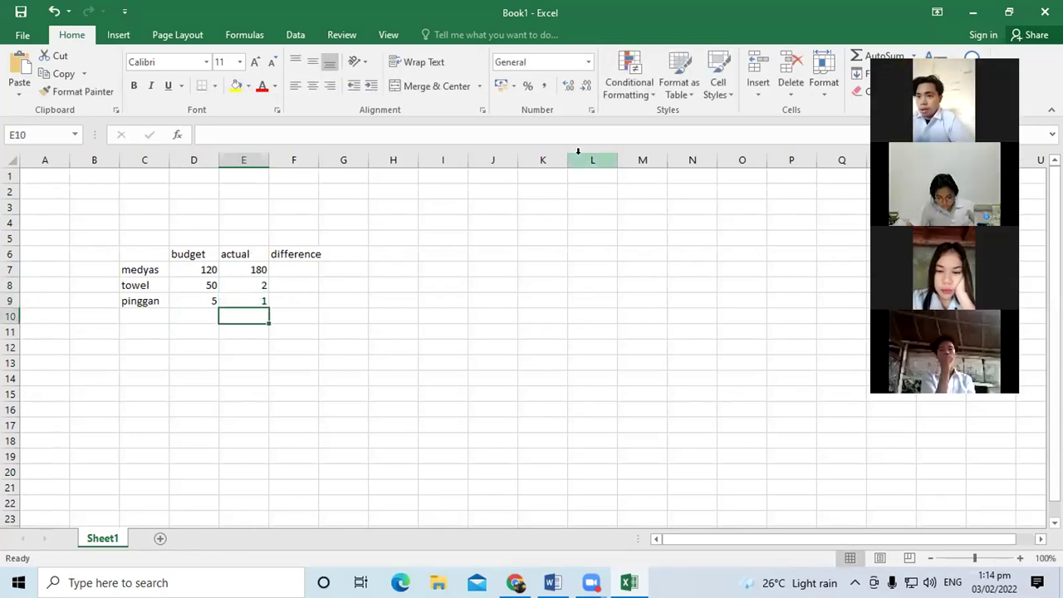
{"action": "left_click", "coordinate": [196, 255]}
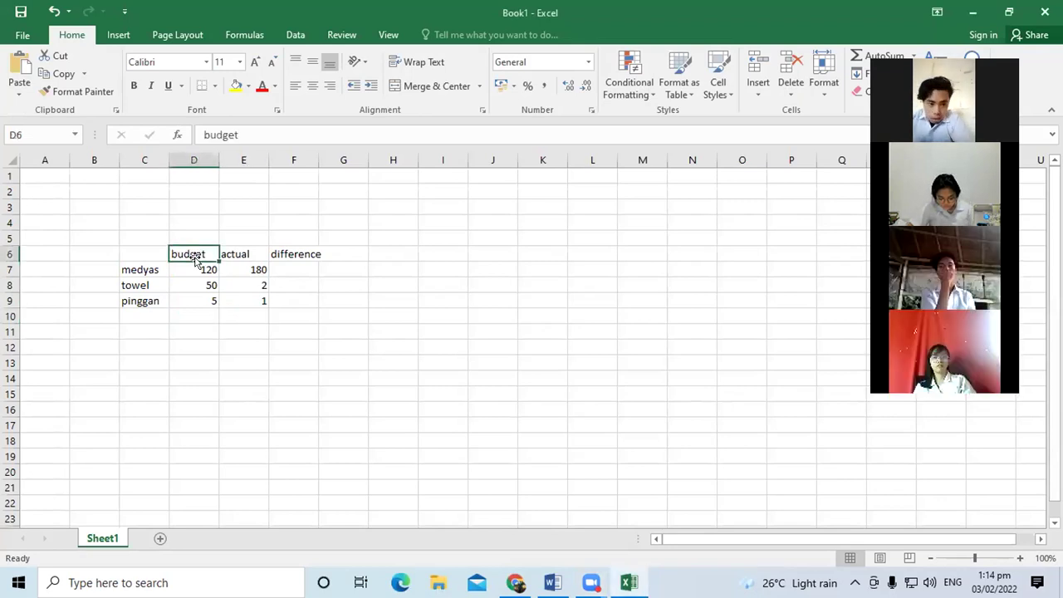
{"action": "left_click", "coordinate": [241, 249]}
{"action": "left_click", "coordinate": [277, 249]}
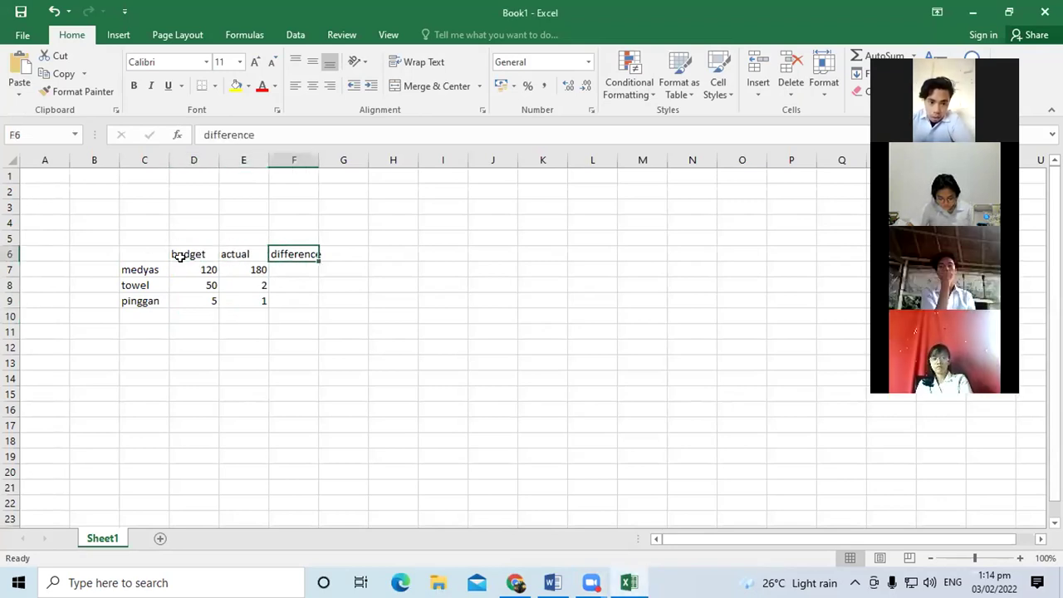
{"action": "left_click_drag", "start_coordinate": [142, 264], "coordinate": [137, 299]}
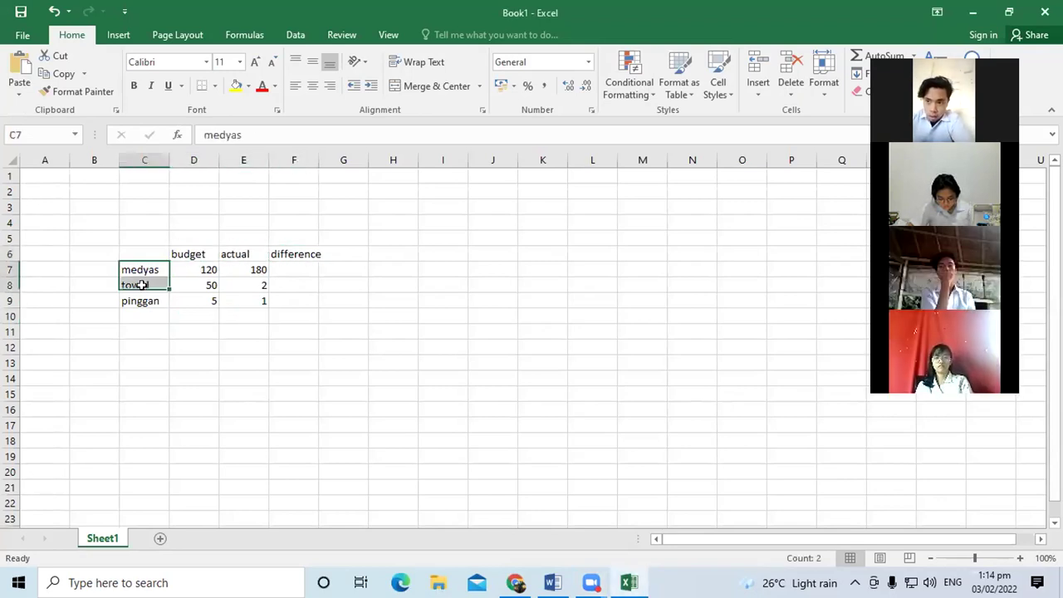
{"action": "left_click", "coordinate": [195, 268]}
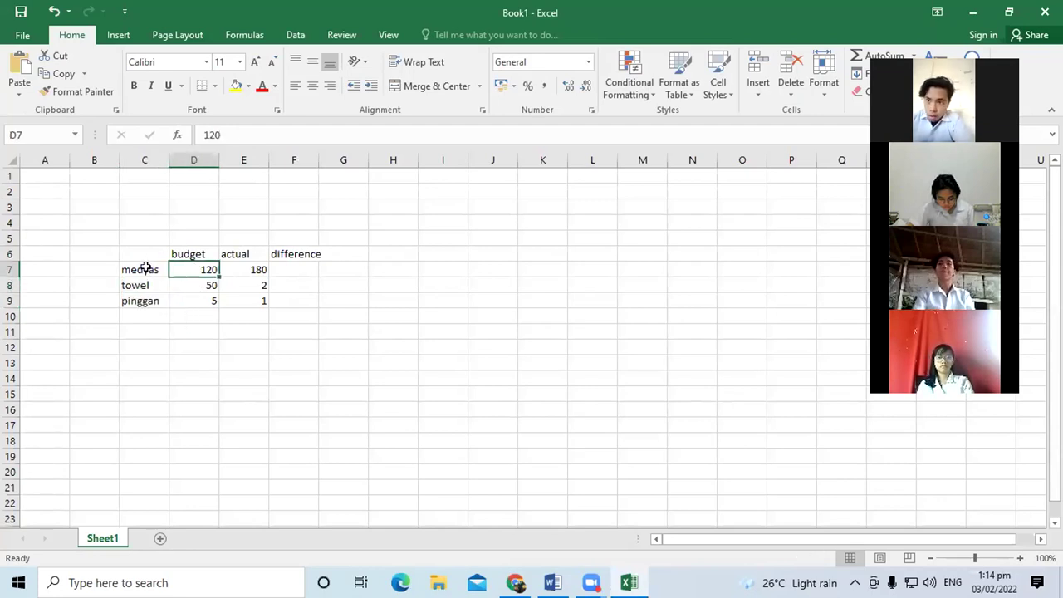
{"action": "left_click_drag", "start_coordinate": [145, 267], "coordinate": [144, 299]}
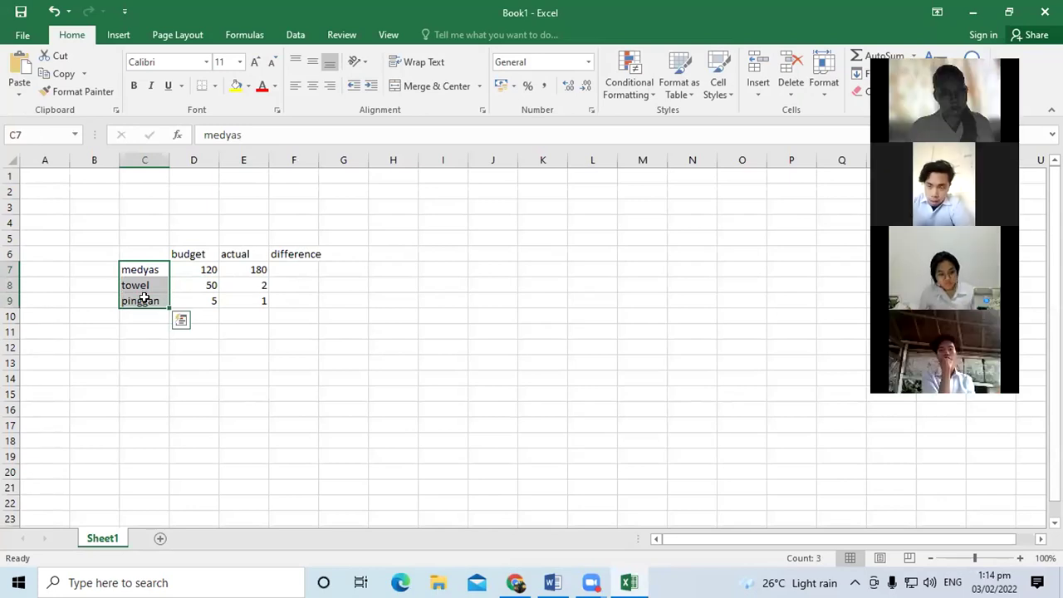
{"action": "left_click", "coordinate": [186, 253]}
{"action": "left_click", "coordinate": [229, 254]}
{"action": "left_click", "coordinate": [283, 249]}
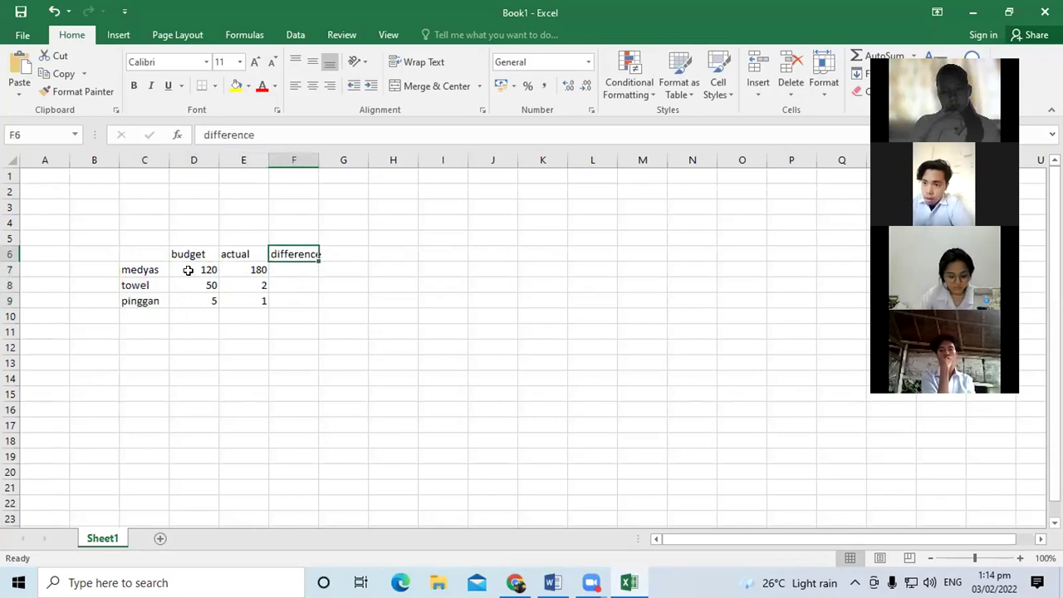
{"action": "left_click_drag", "start_coordinate": [189, 270], "coordinate": [231, 296]}
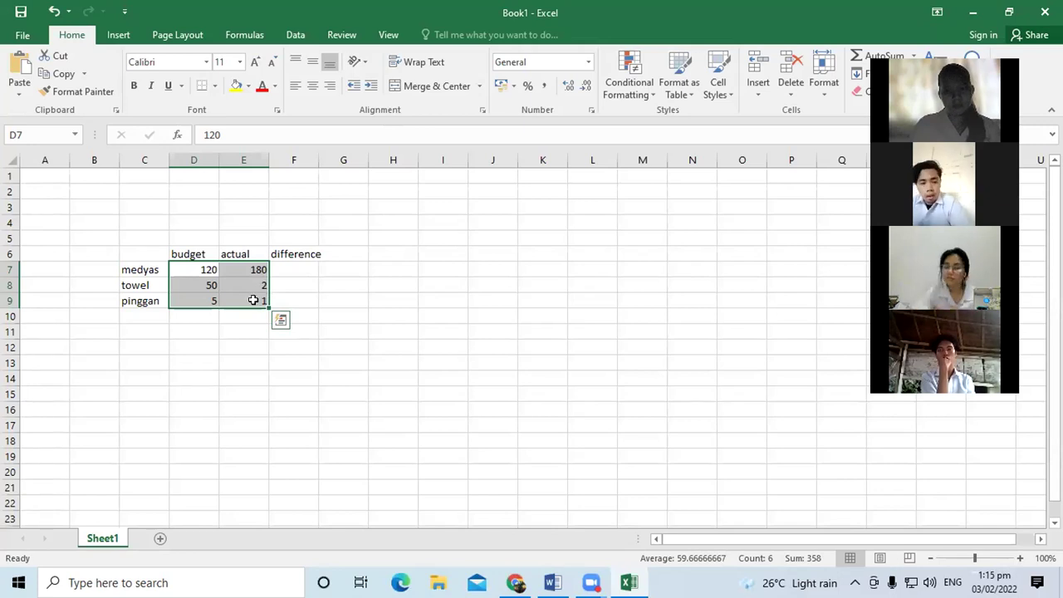
{"action": "left_click", "coordinate": [305, 266]}
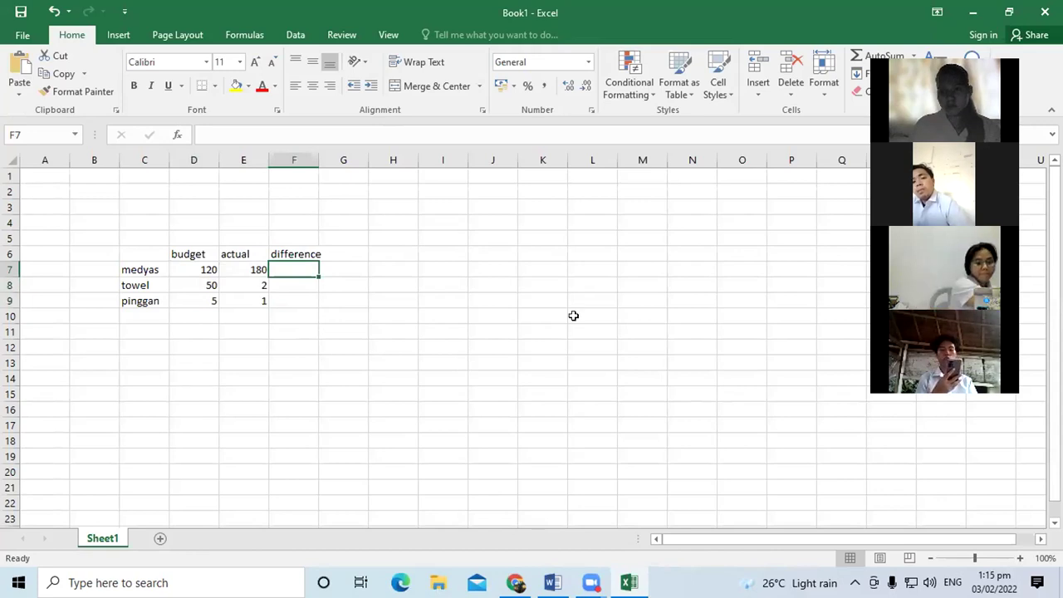
{"action": "type", "text": "="}
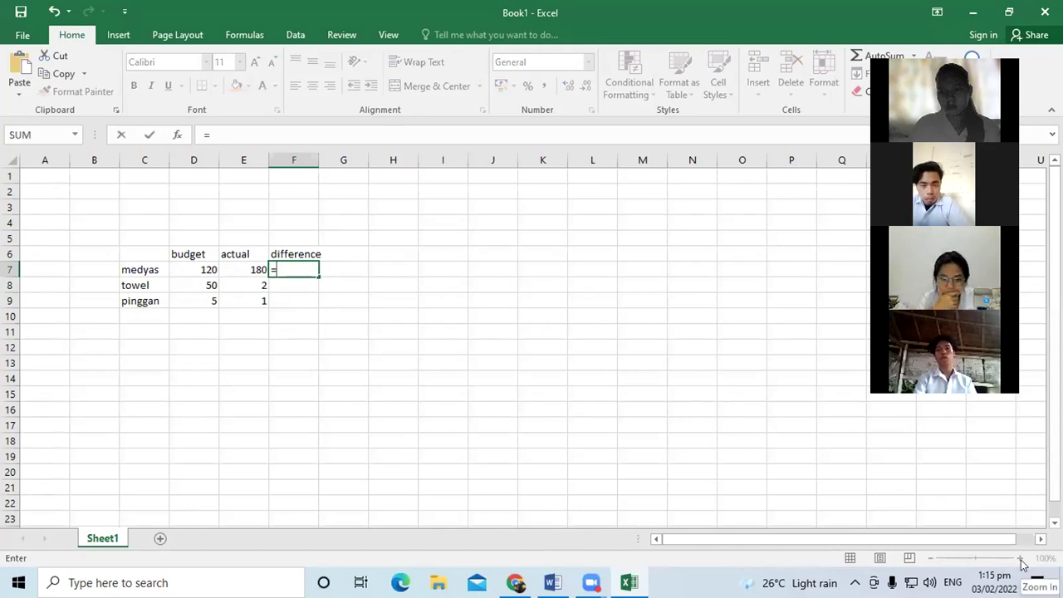
{"action": "left_click", "coordinate": [362, 254]}
{"action": "key", "text": "Escape"}
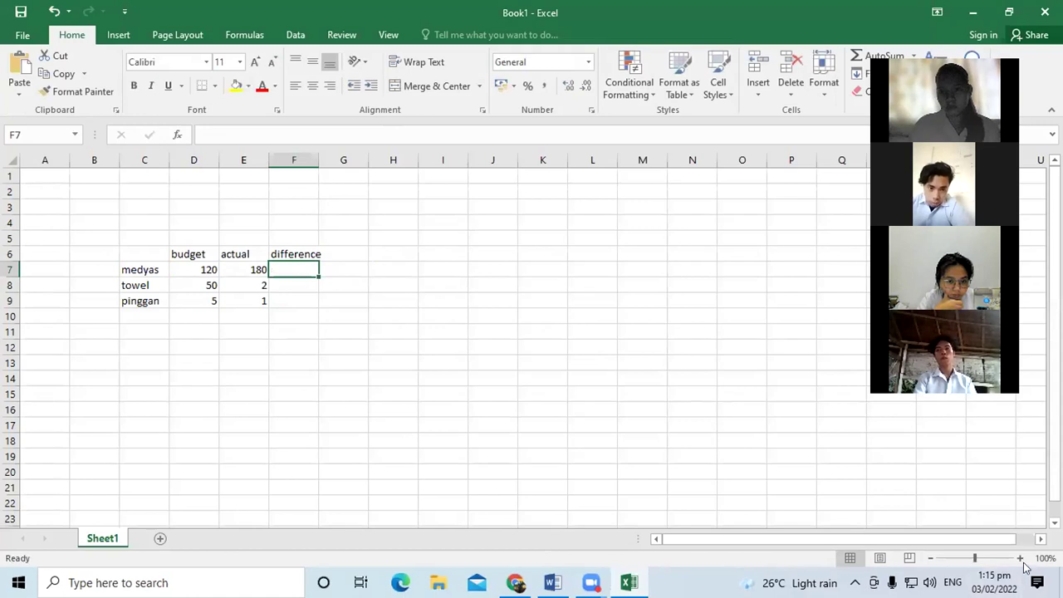
{"action": "left_click", "coordinate": [1020, 558]}
{"action": "left_click", "coordinate": [1020, 558]}
{"action": "left_click", "coordinate": [1020, 558]}
{"action": "left_click", "coordinate": [1021, 558]}
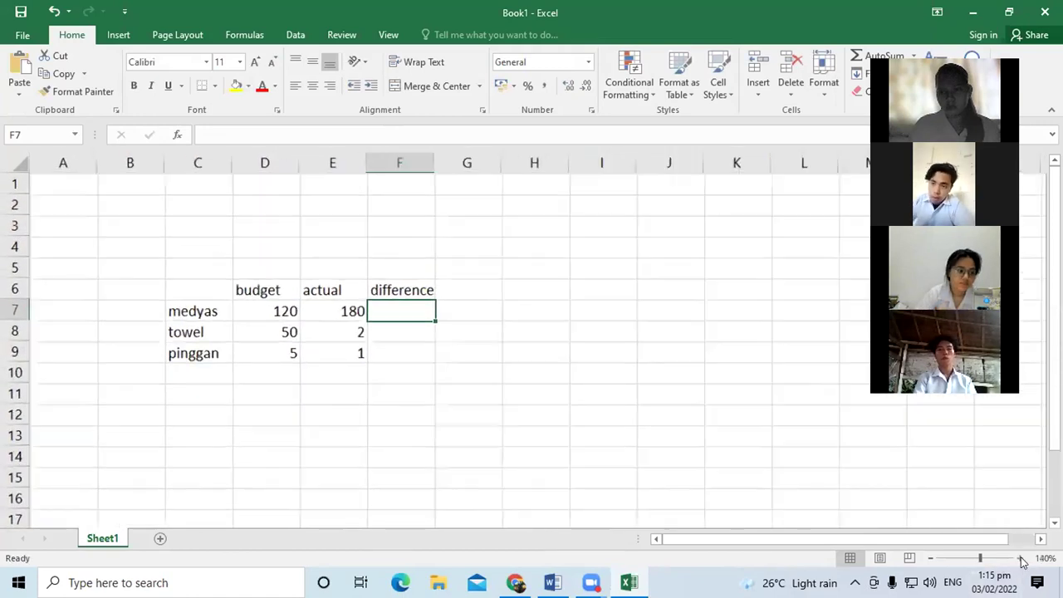
{"action": "left_click", "coordinate": [1020, 558]}
{"action": "left_click", "coordinate": [1021, 558]}
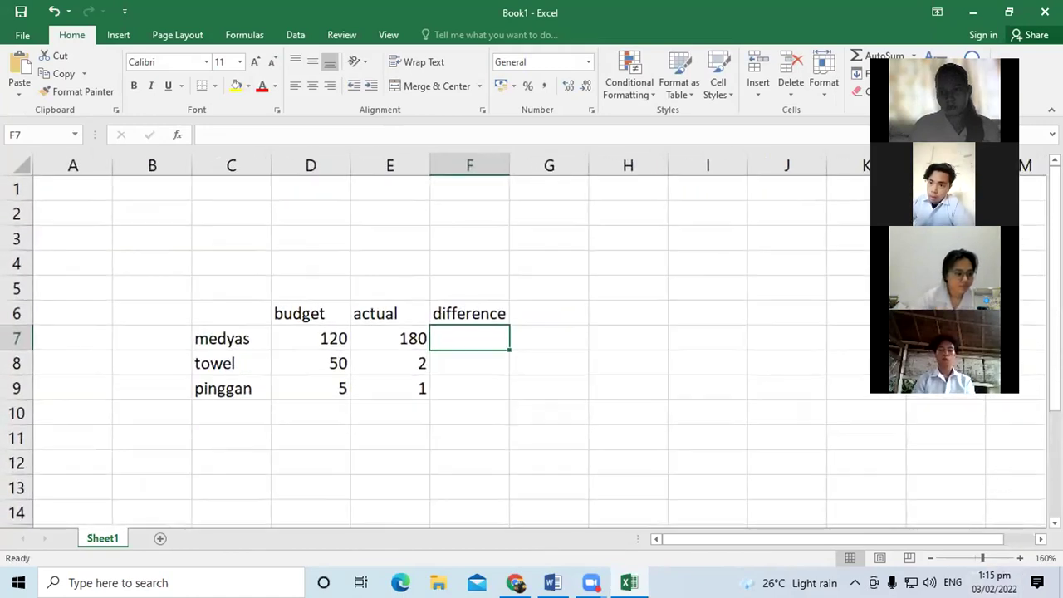
{"action": "scroll", "coordinate": [531, 349], "scroll_direction": "down", "scroll_amount": 1}
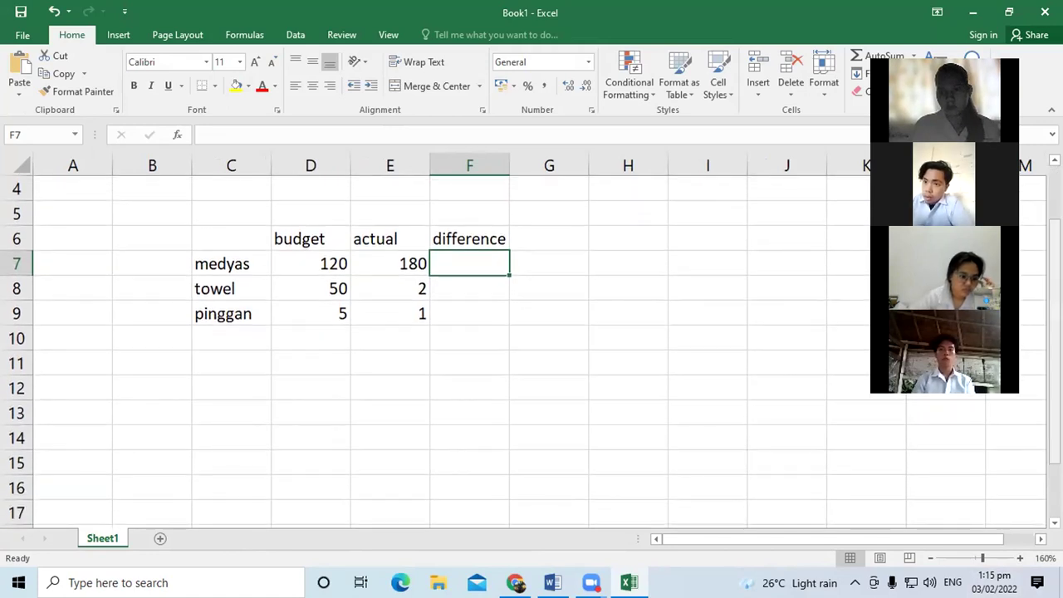
{"action": "key", "text": "alt+Tab"}
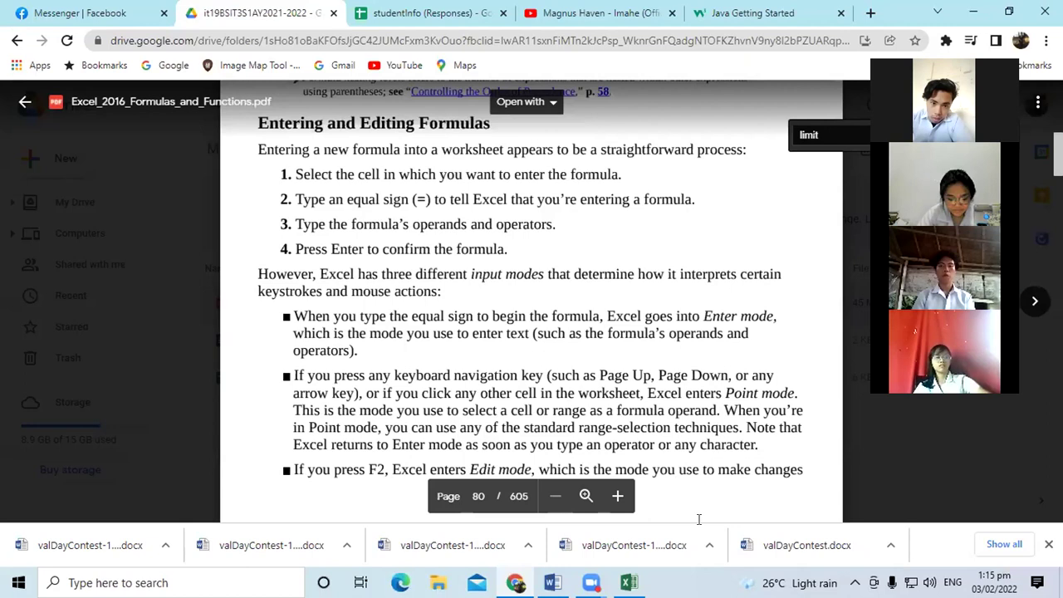
{"action": "left_click", "coordinate": [628, 582]}
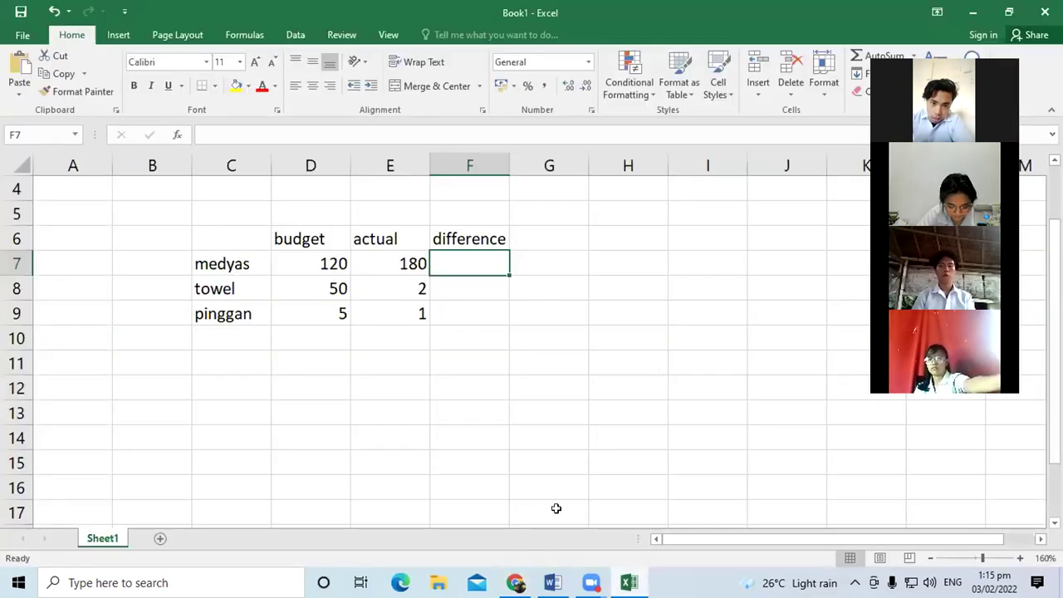
- Enter =D7-E7 in F7 so medyas shows a difference of -60
{"action": "type", "text": "="}
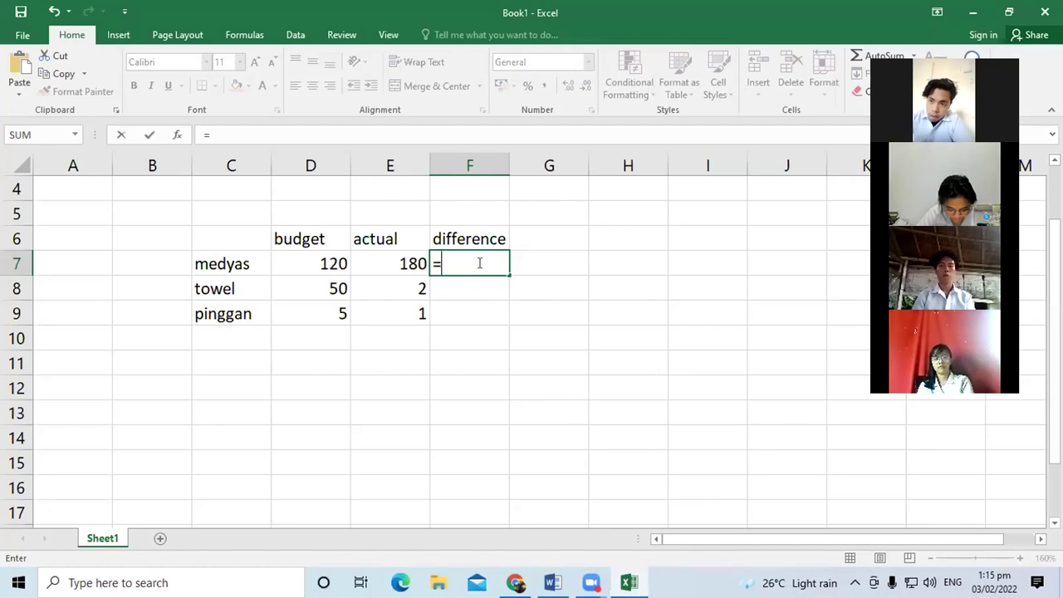
{"action": "left_click", "coordinate": [318, 262]}
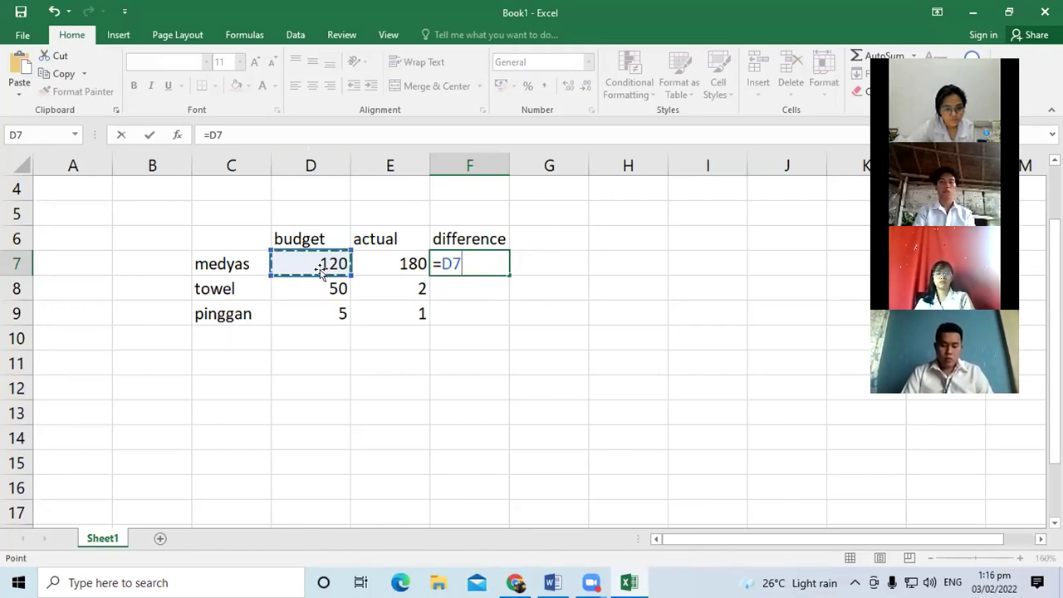
{"action": "type", "text": "-"}
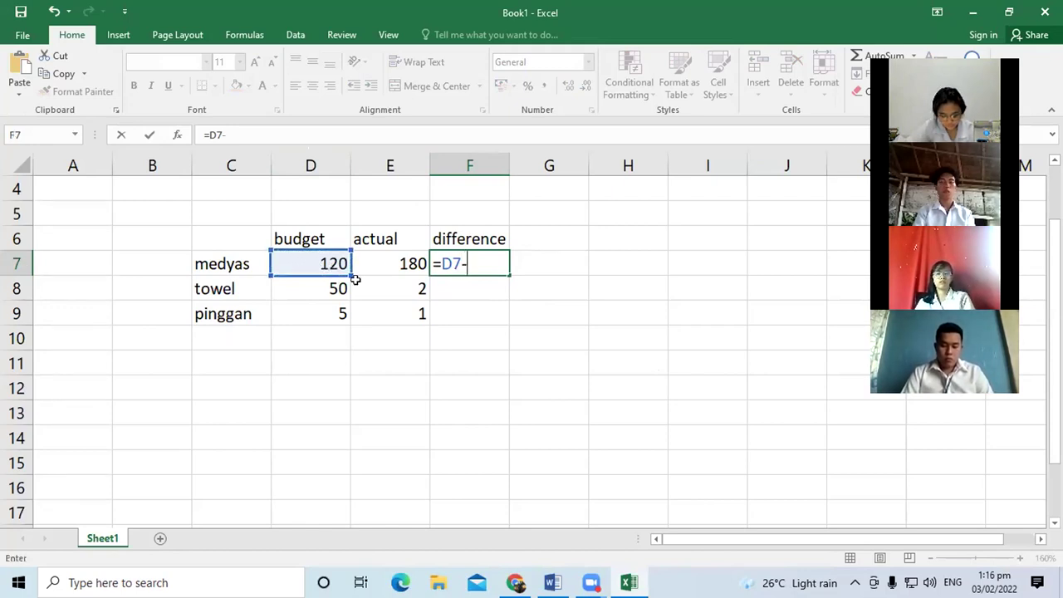
{"action": "left_click", "coordinate": [389, 259]}
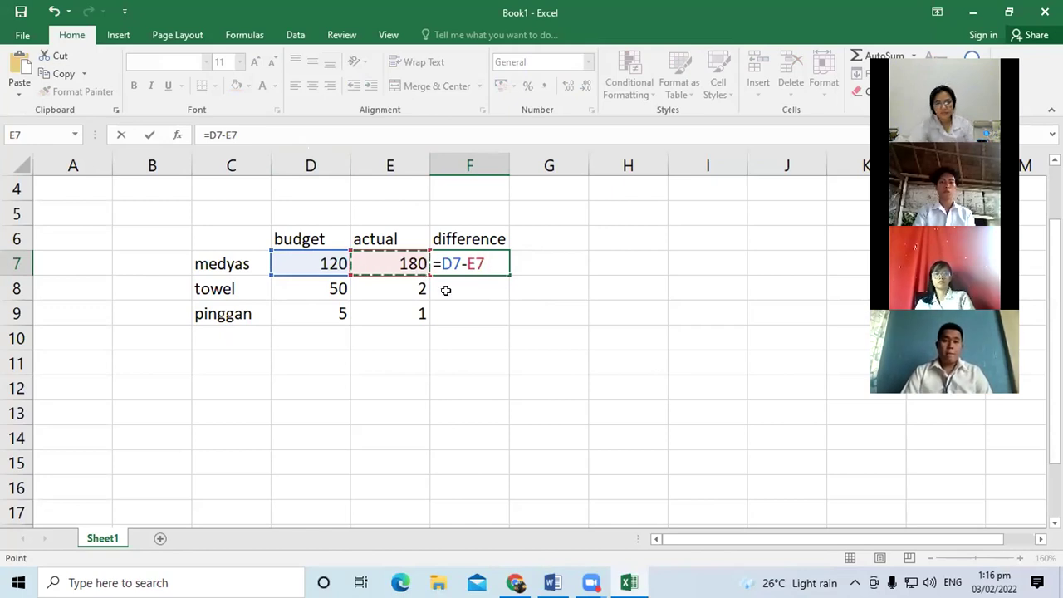
{"action": "key", "text": "Return"}
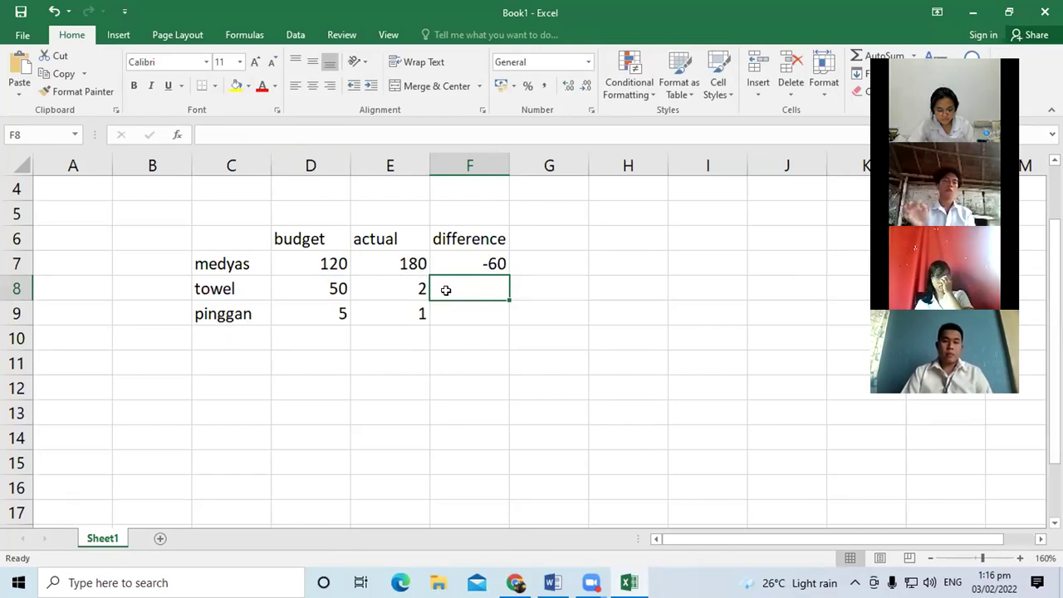
- Enter the towel difference formula in F8, giving 48
{"action": "type", "text": "="}
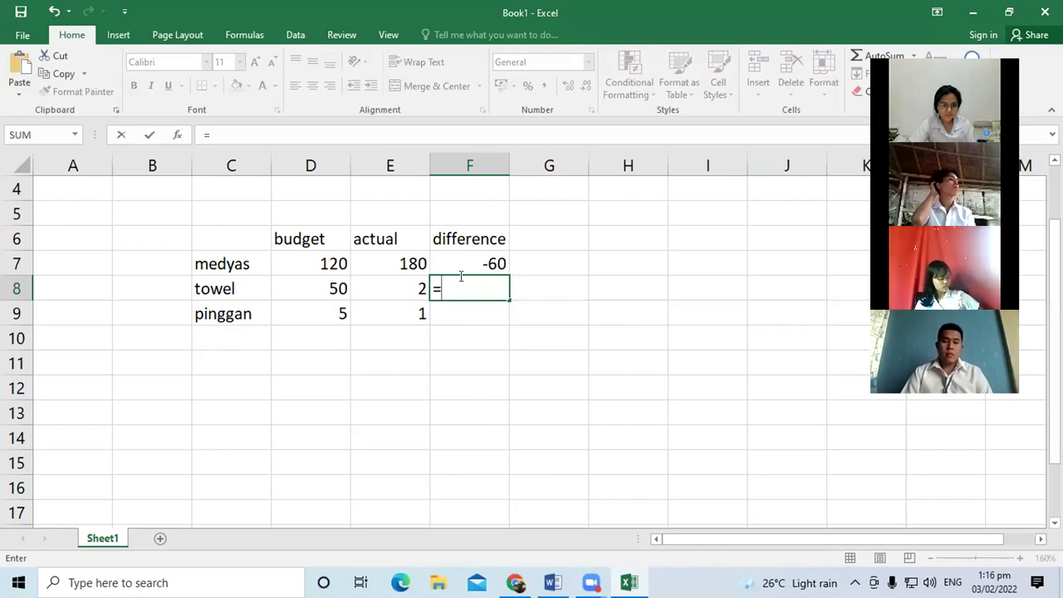
{"action": "key", "text": "Left"}
{"action": "key", "text": "Left"}
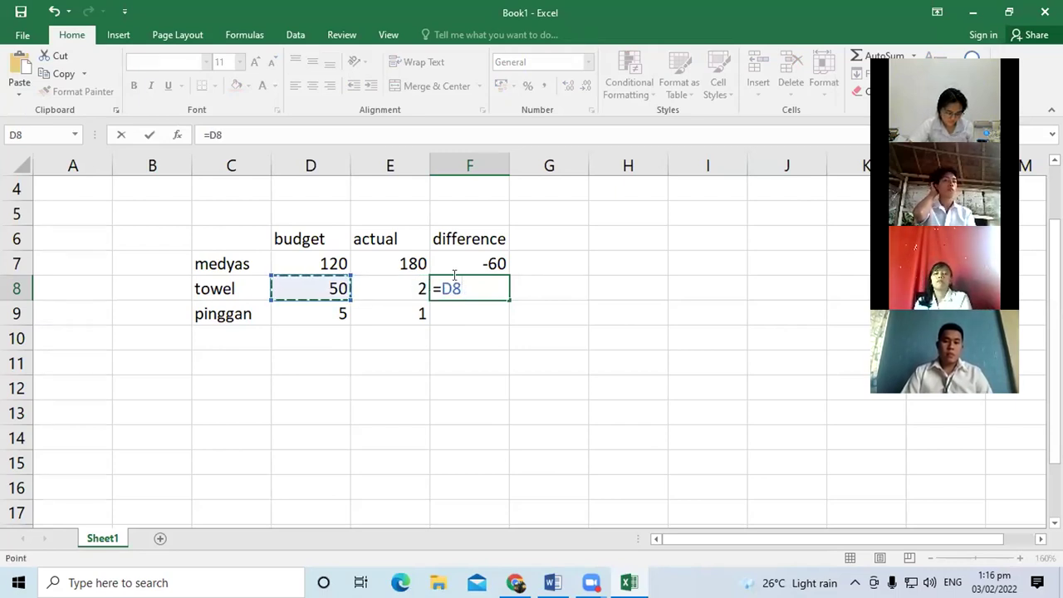
{"action": "type", "text": "+"}
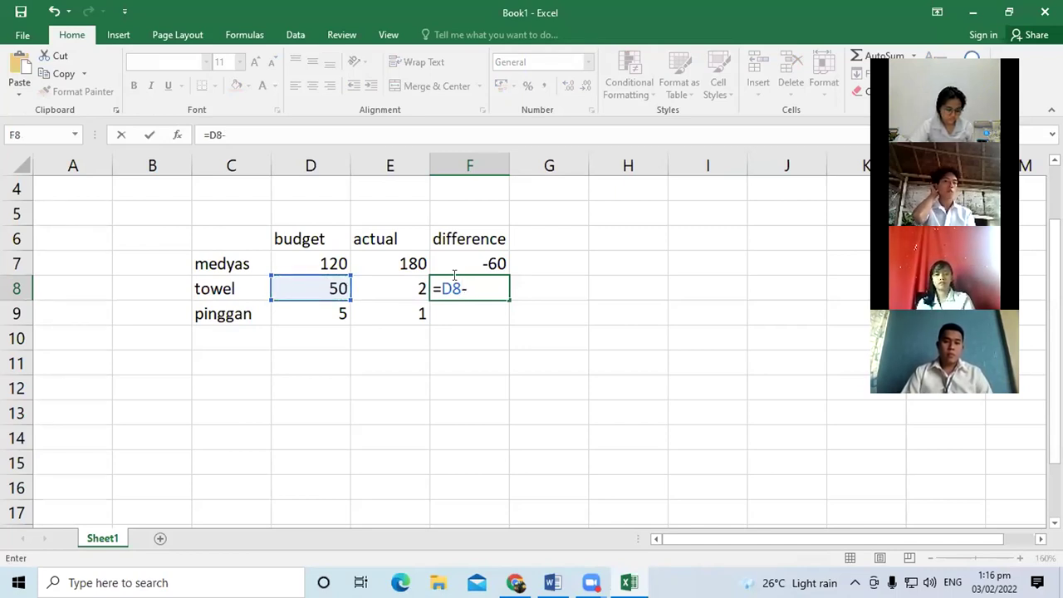
{"action": "key", "text": "Left"}
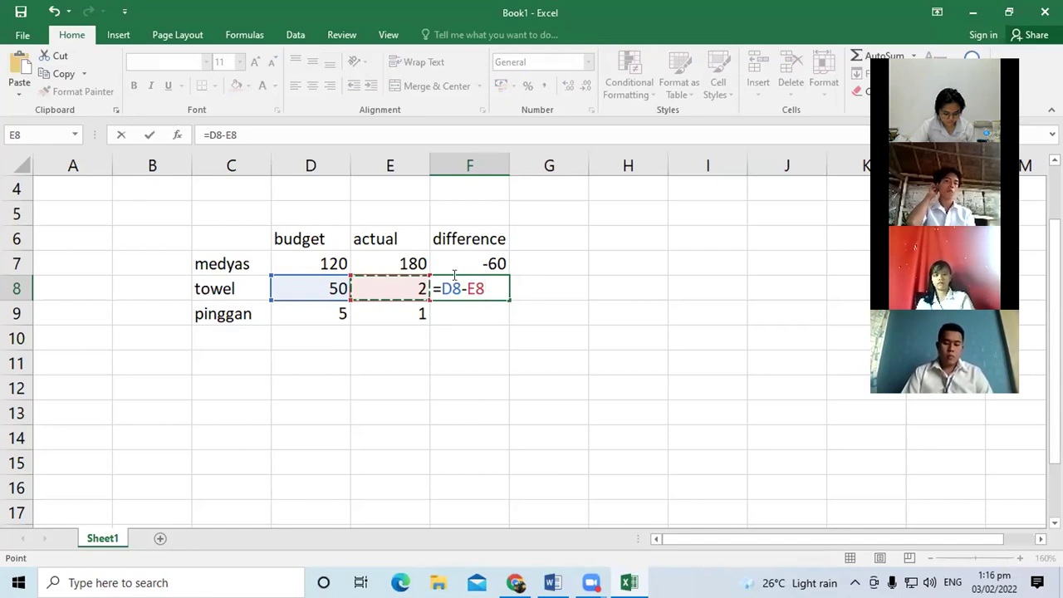
{"action": "key", "text": "Return"}
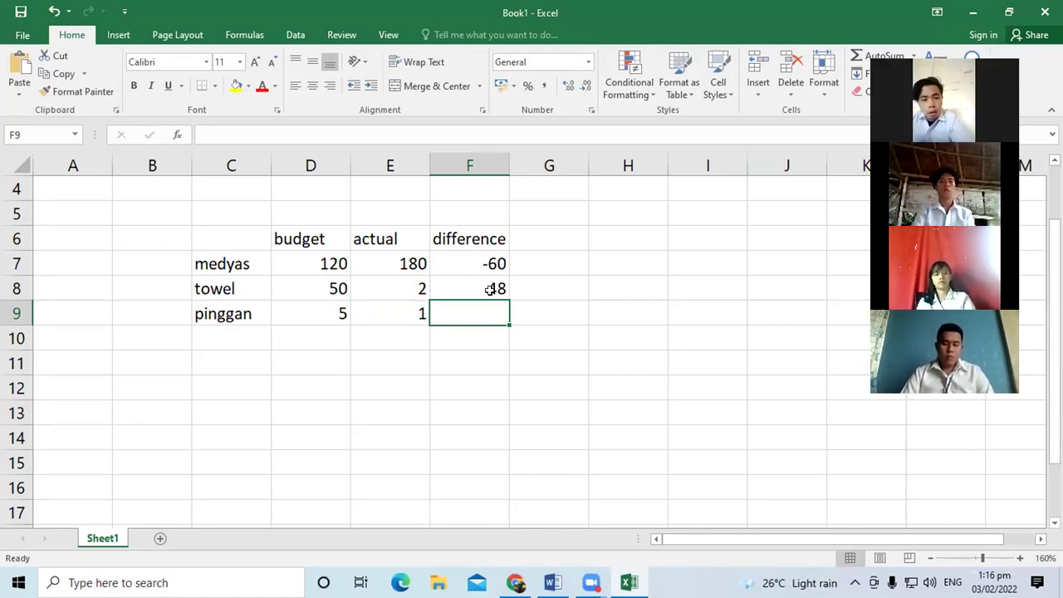
- Inspect F8's formula references without changing the formula
{"action": "left_click", "coordinate": [492, 288]}
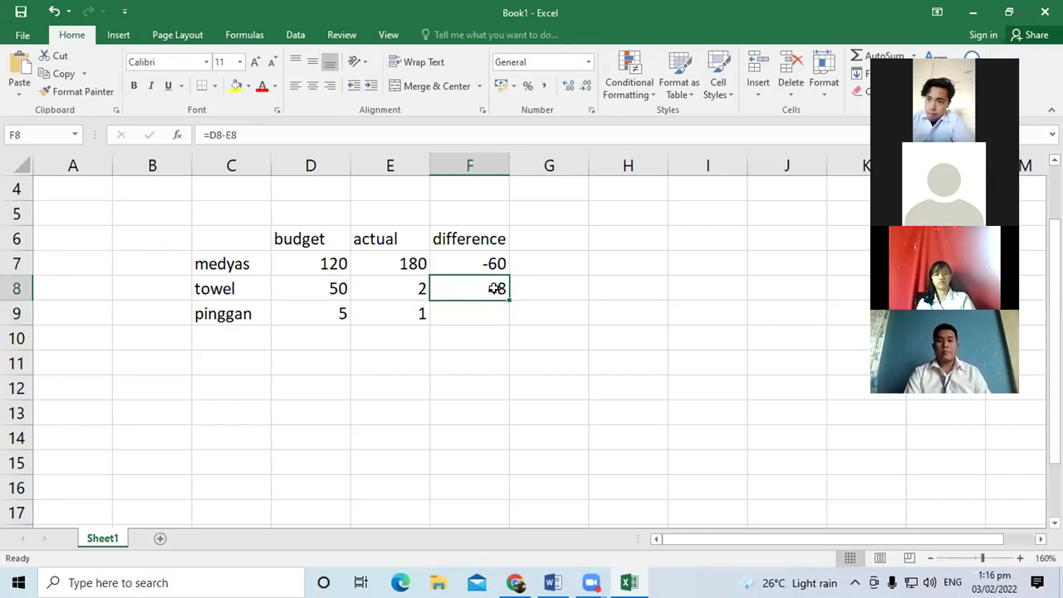
{"action": "double_click", "coordinate": [495, 288]}
{"action": "key", "text": "Escape"}
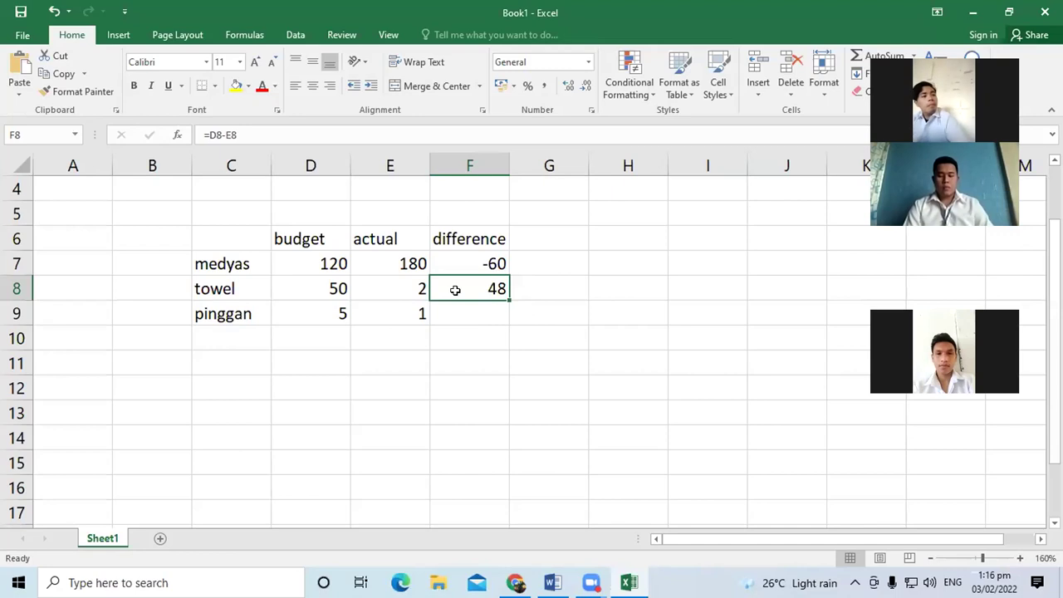
{"action": "double_click", "coordinate": [494, 288]}
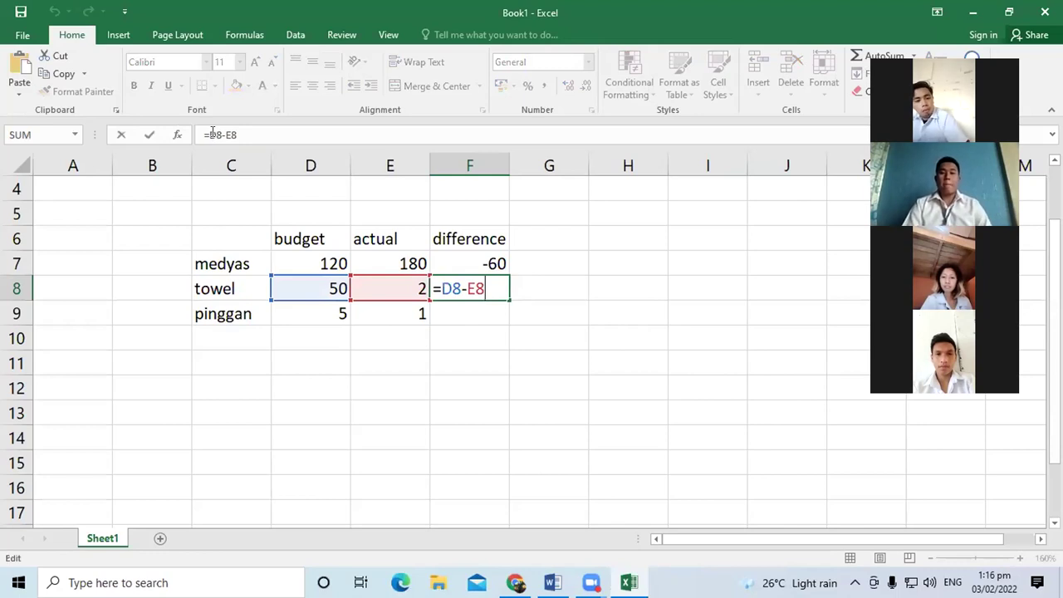
{"action": "key", "text": "ctrl+Return"}
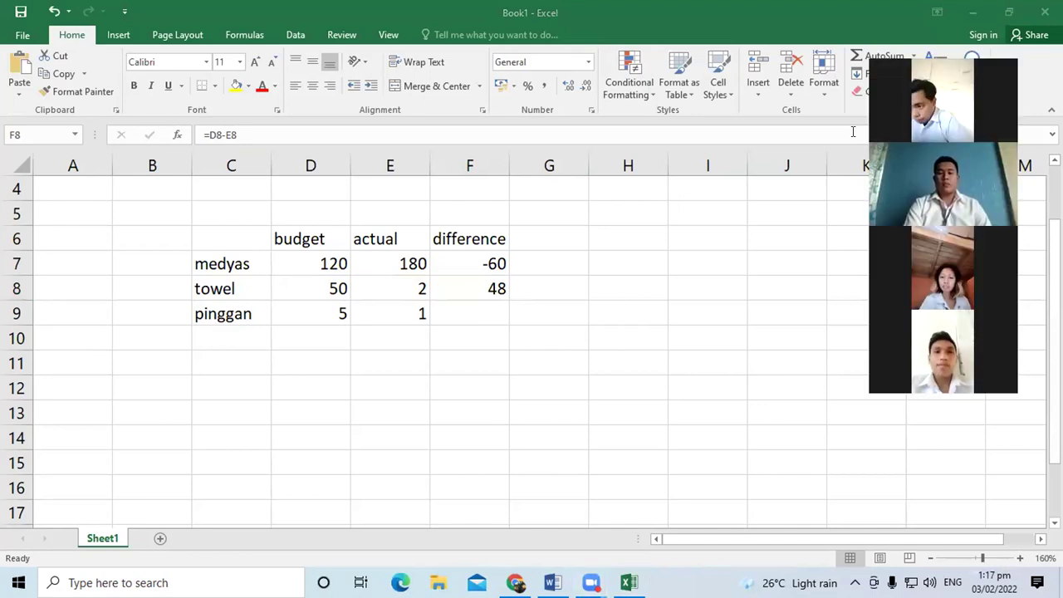
- Fill F8's formula down to F9 and confirm it reads =D9-E9, showing 4
{"action": "left_click", "coordinate": [495, 288]}
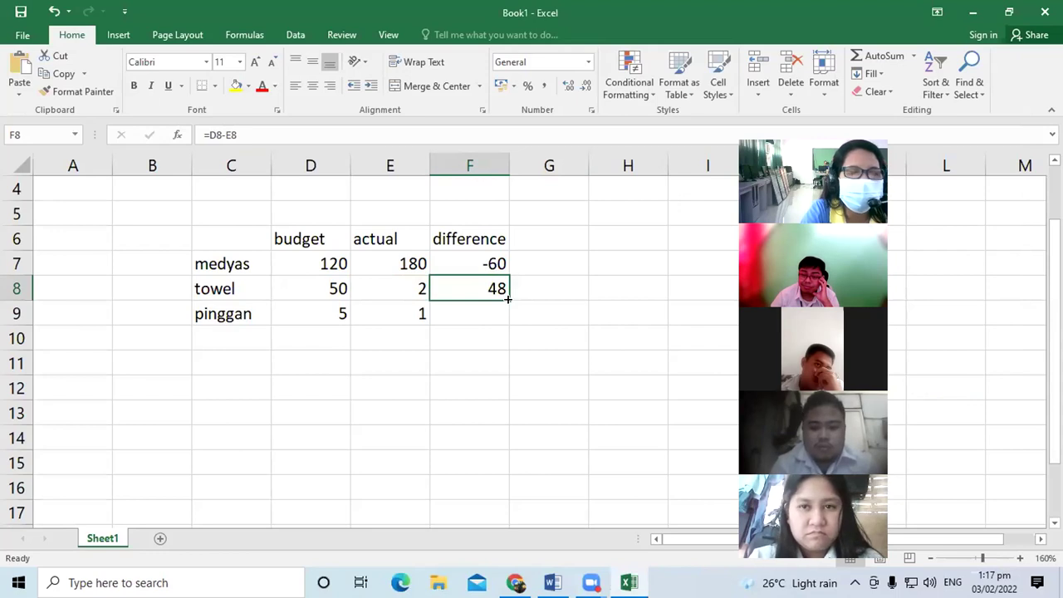
{"action": "left_click_drag", "start_coordinate": [508, 299], "coordinate": [507, 321]}
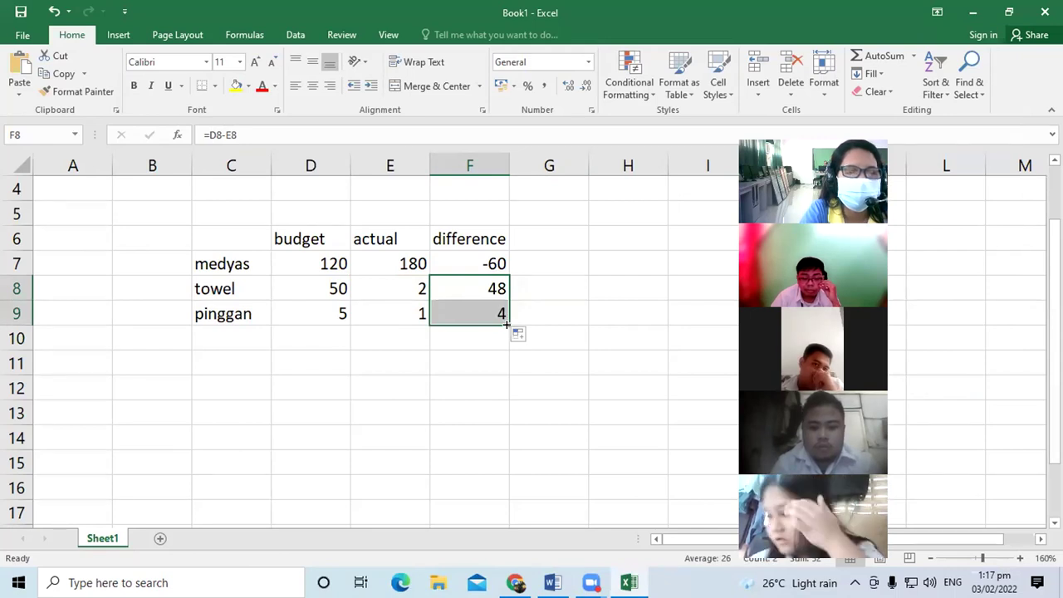
{"action": "left_click", "coordinate": [497, 313]}
{"action": "double_click", "coordinate": [496, 313]}
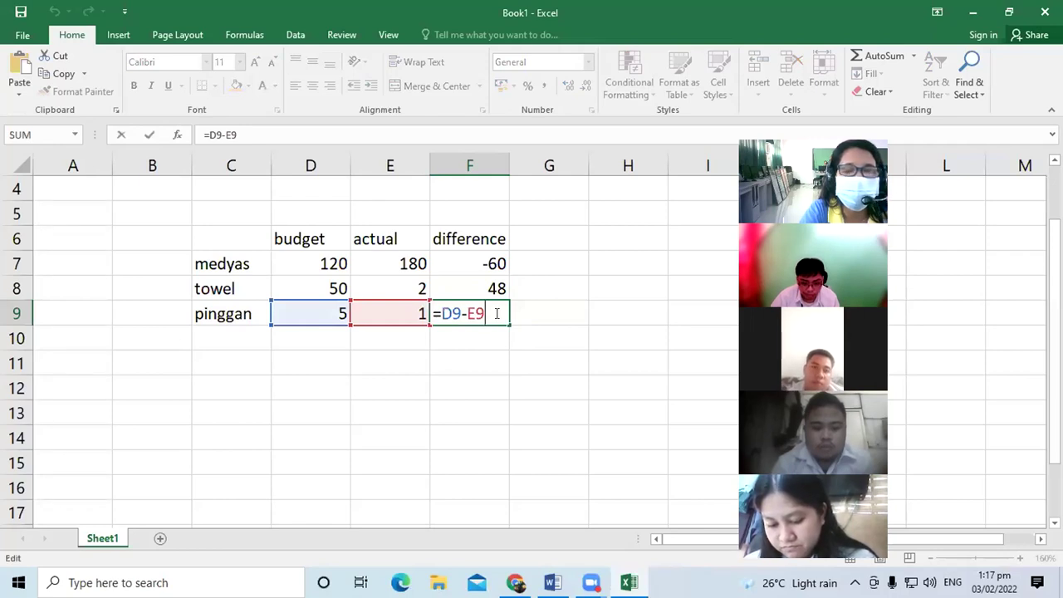
{"action": "left_click", "coordinate": [553, 311]}
- Enter the note 'relative referencing' in H9 and review F9's formula
{"action": "left_click", "coordinate": [602, 311]}
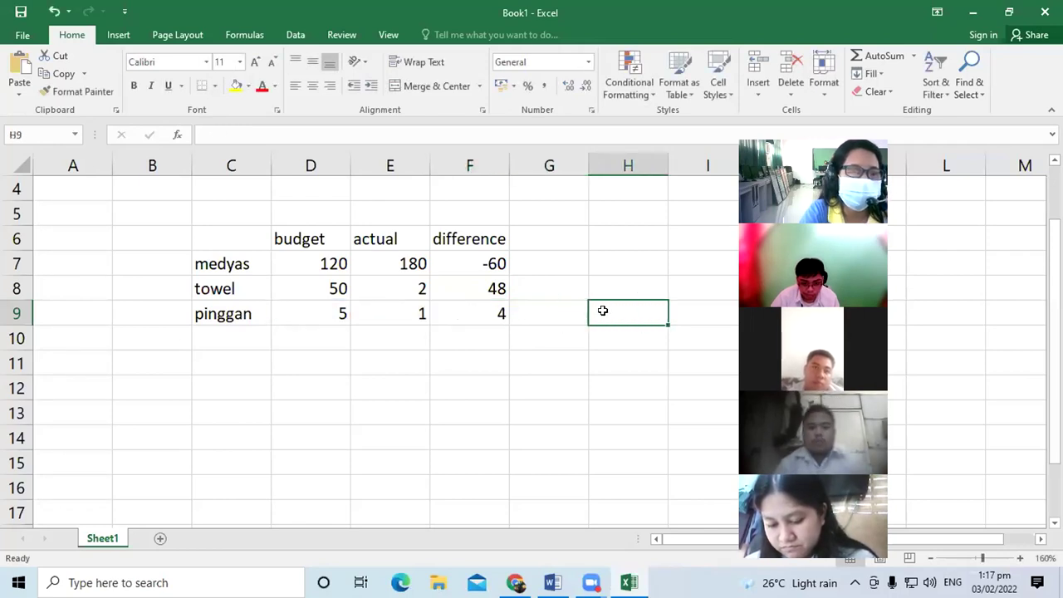
{"action": "type", "text": "rela"}
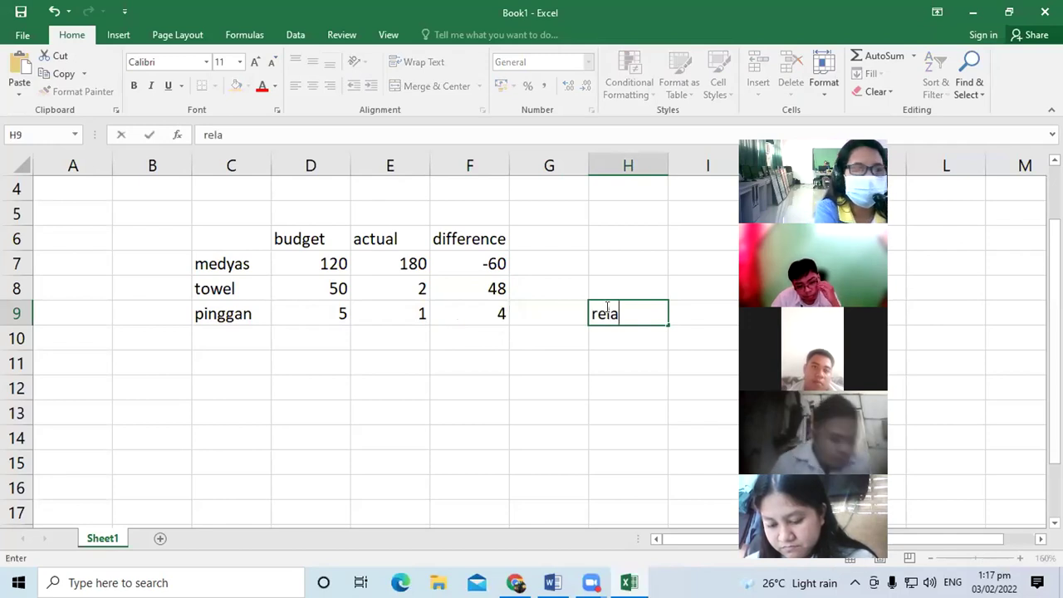
{"action": "type", "text": "tive re"}
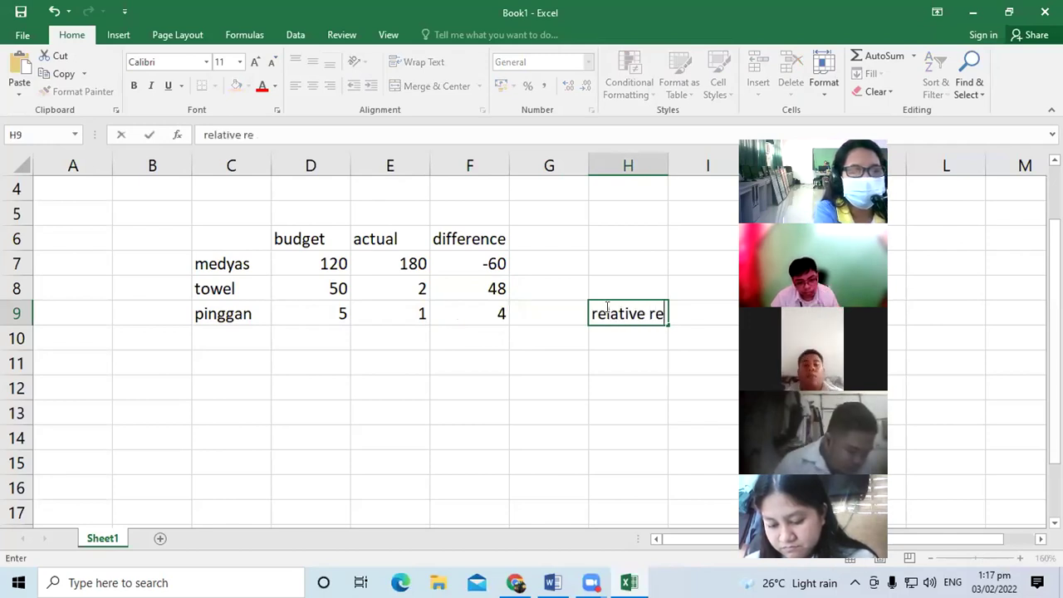
{"action": "type", "text": "ferencin"}
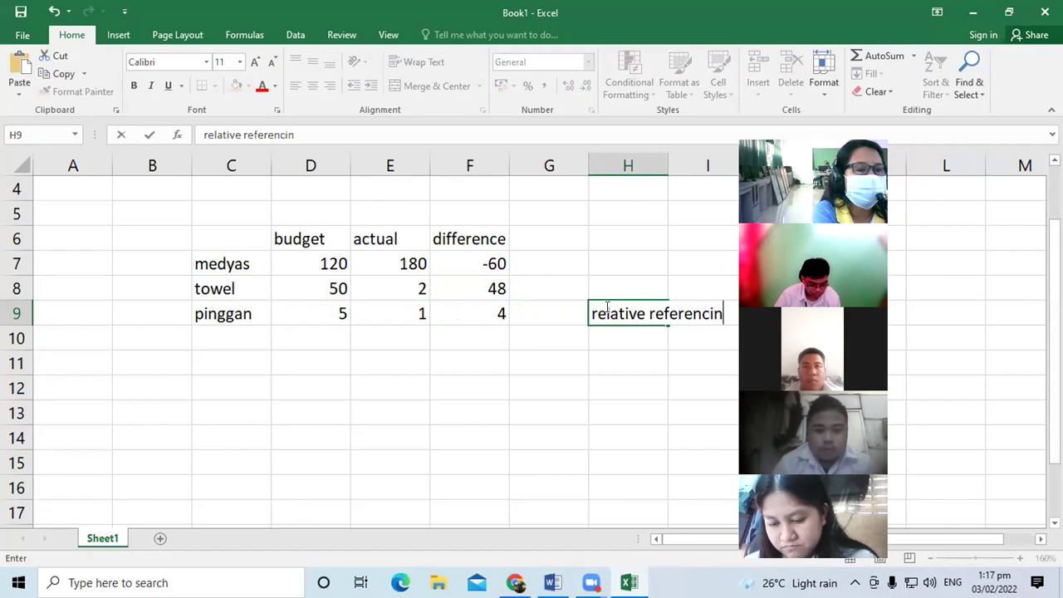
{"action": "type", "text": "g"}
{"action": "key", "text": "Return"}
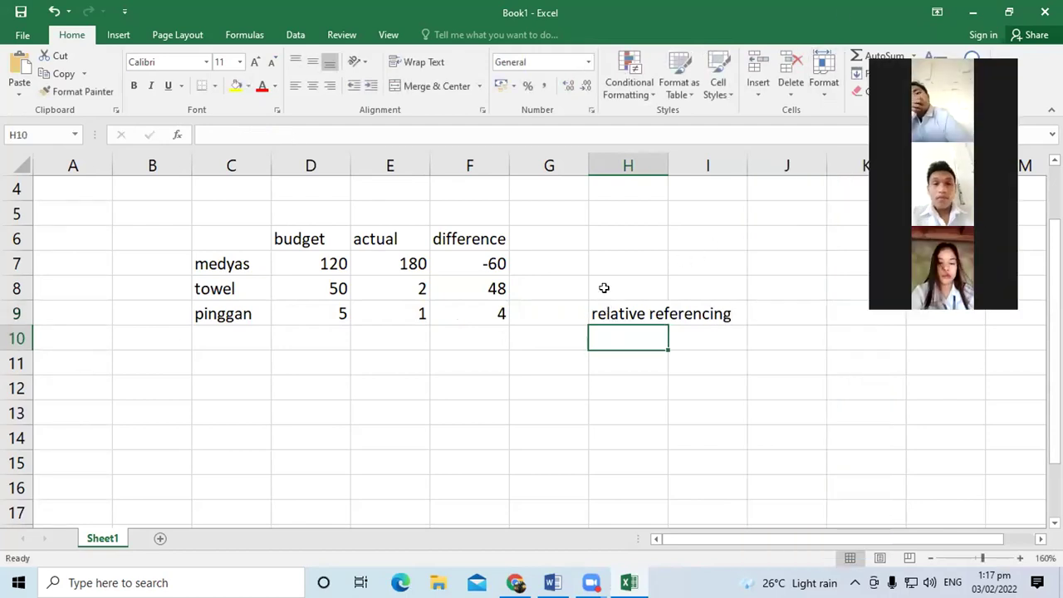
{"action": "left_click", "coordinate": [489, 312]}
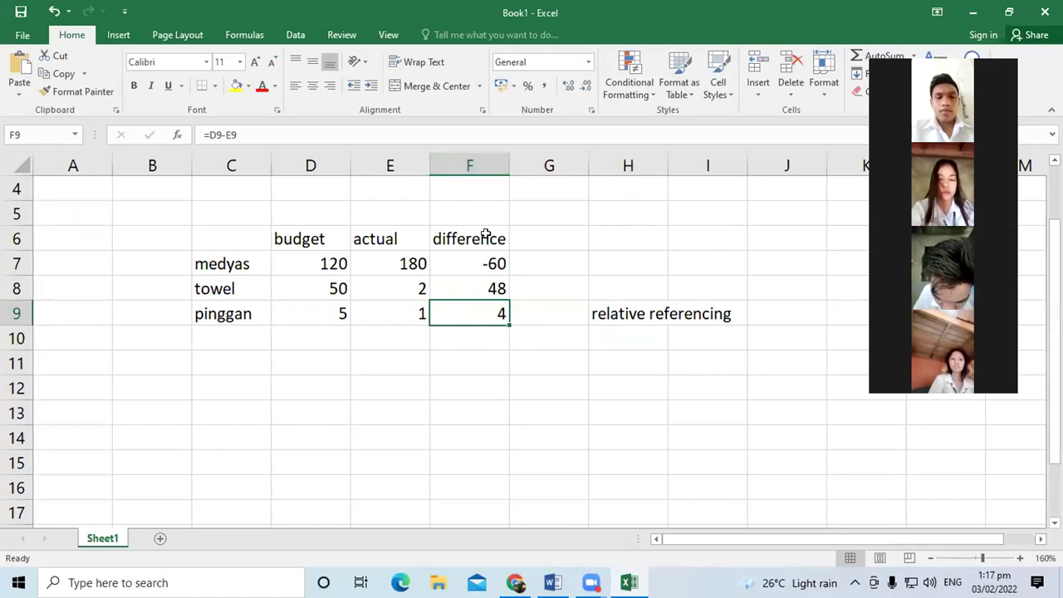
- Fill the F7 difference formula down through F10
{"action": "left_click", "coordinate": [493, 287]}
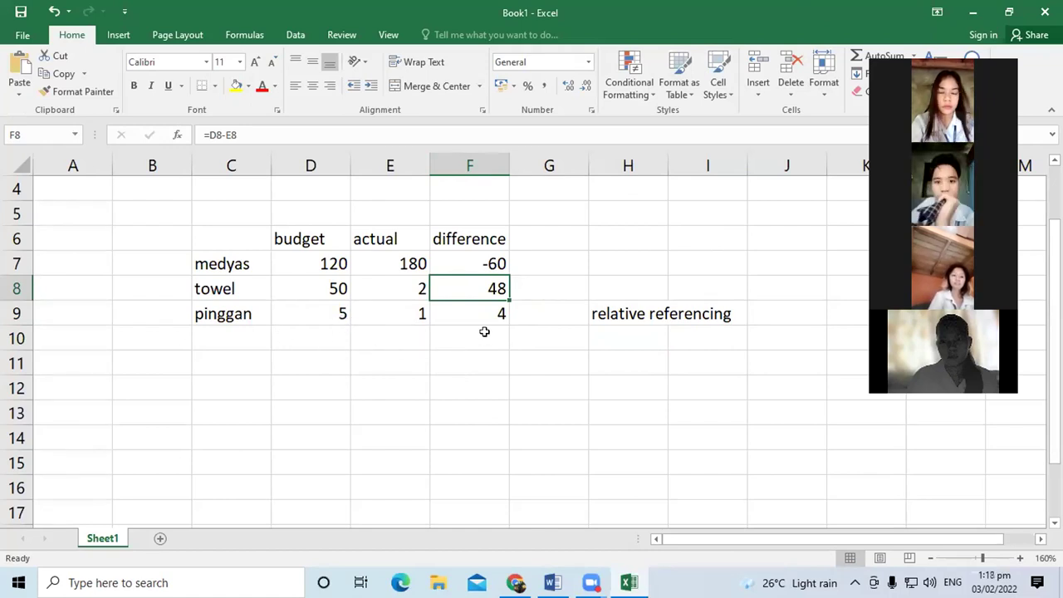
{"action": "left_click", "coordinate": [498, 312]}
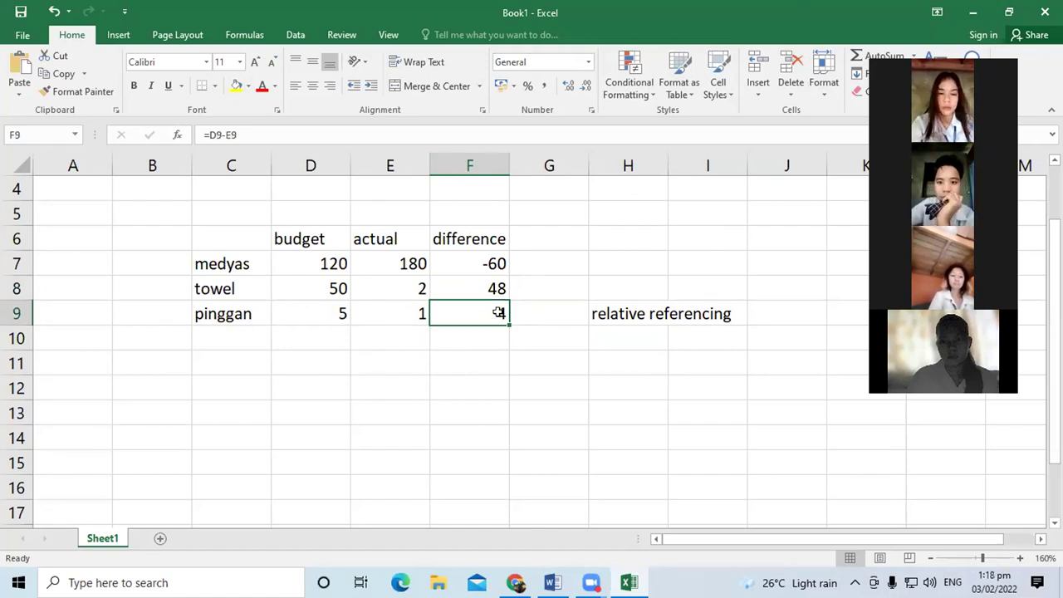
{"action": "left_click", "coordinate": [489, 262]}
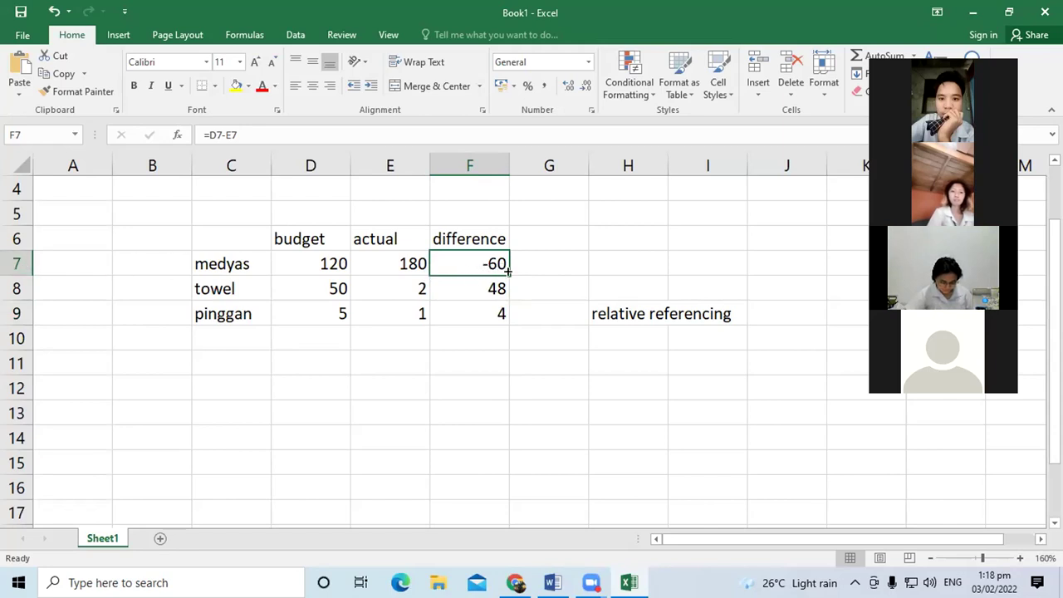
{"action": "left_click_drag", "start_coordinate": [508, 271], "coordinate": [502, 350]}
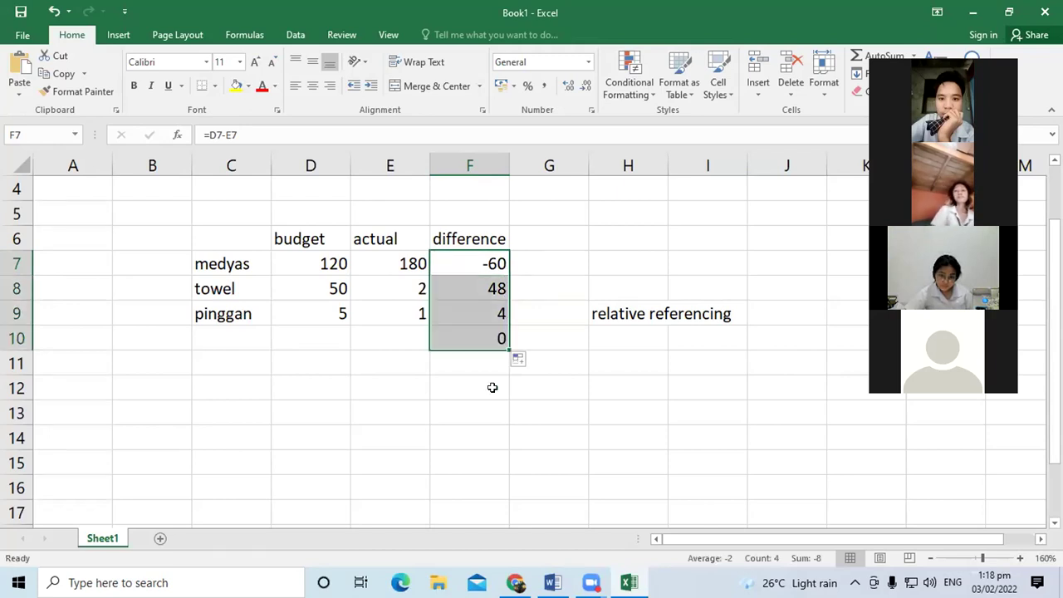
- Check the difference formulas in F7 to F10, including =D10-E10 showing 0
{"action": "left_click", "coordinate": [493, 287]}
{"action": "left_click", "coordinate": [489, 263]}
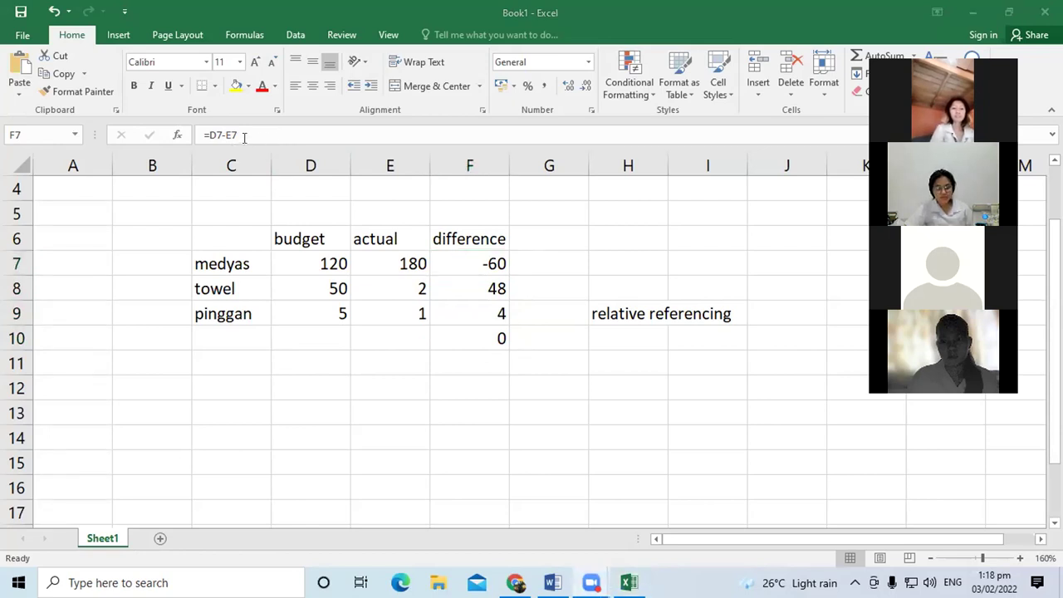
{"action": "left_click", "coordinate": [495, 288]}
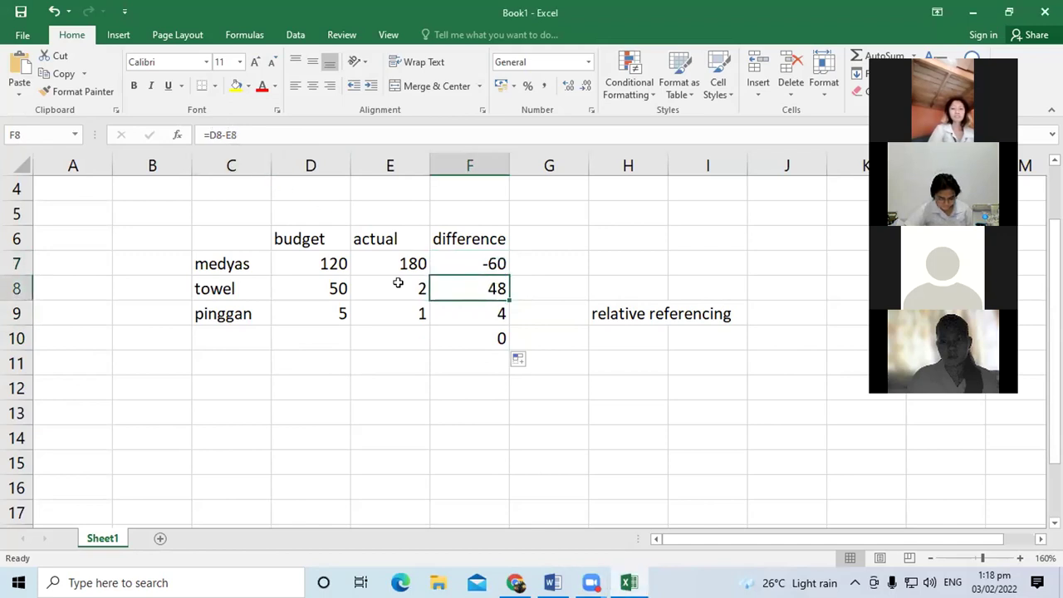
{"action": "left_click", "coordinate": [470, 315]}
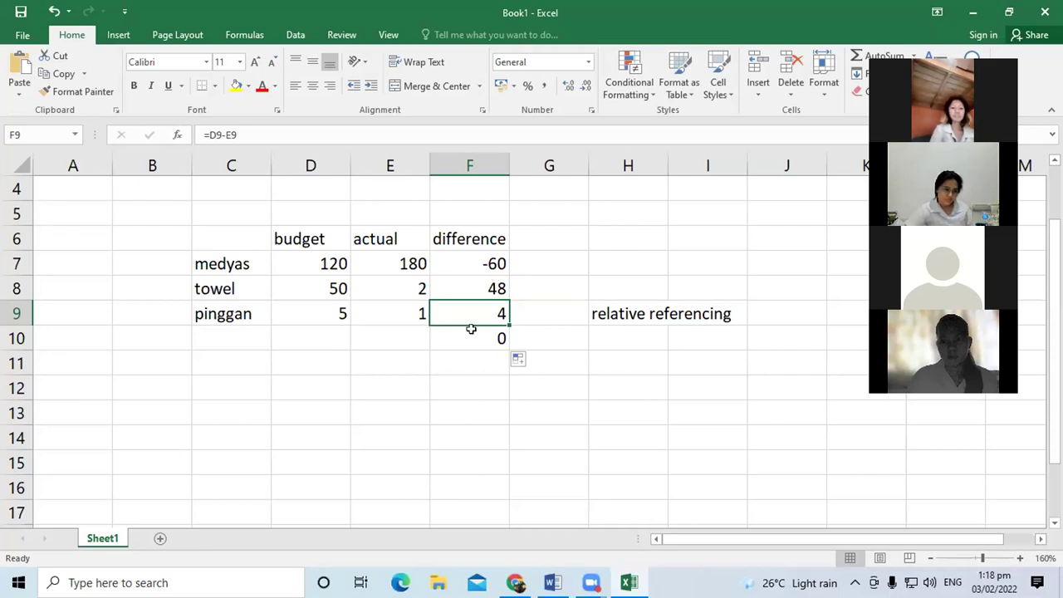
{"action": "left_click", "coordinate": [408, 334]}
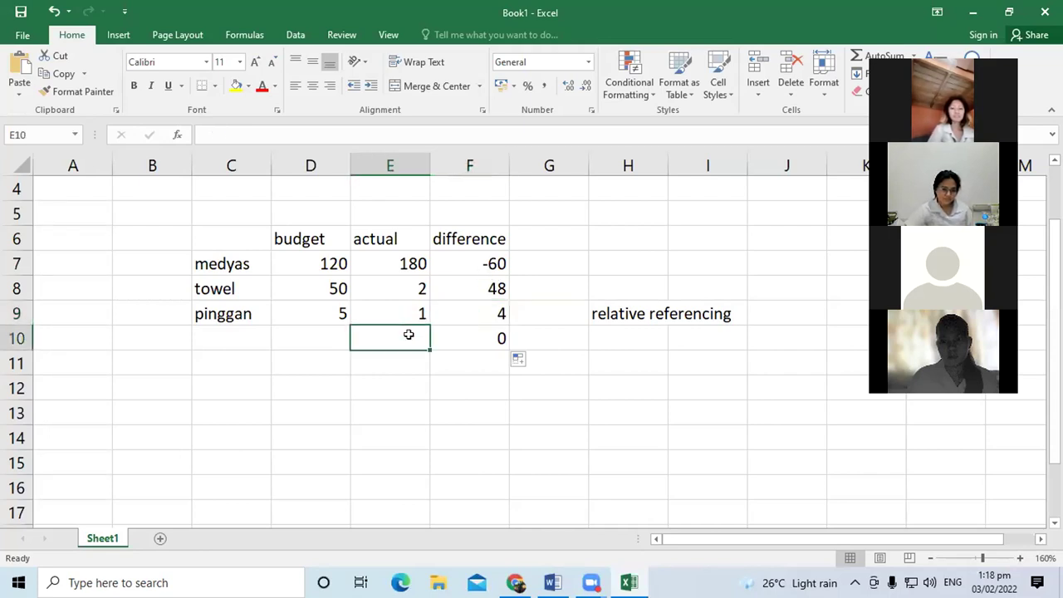
{"action": "left_click", "coordinate": [490, 340]}
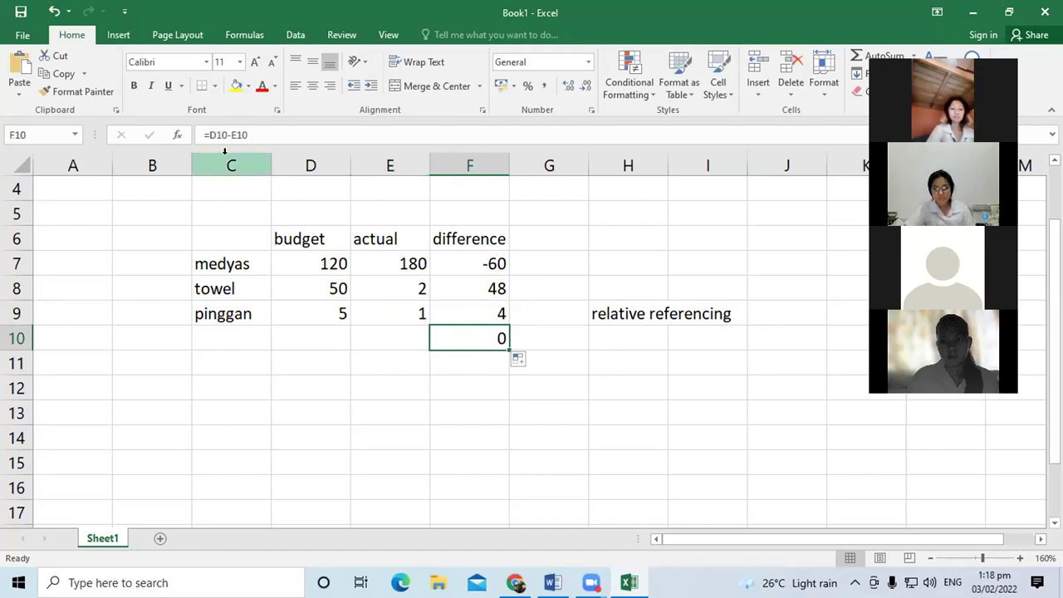
{"action": "left_click", "coordinate": [336, 330]}
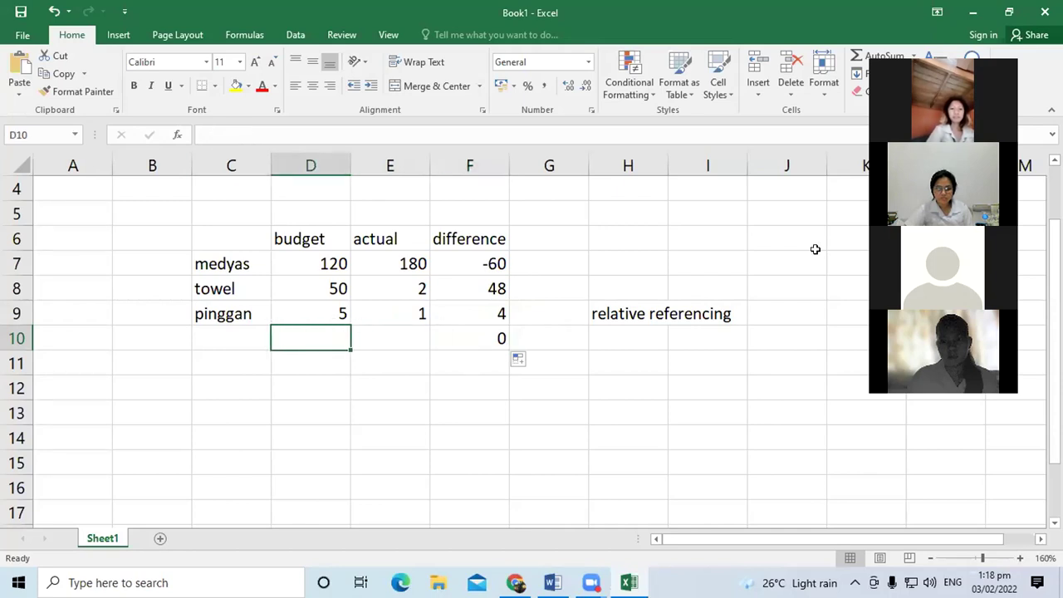
- Add sapatos in row 10 with budget 500 and actual 251, giving a 249 difference
{"action": "key", "text": "Left"}
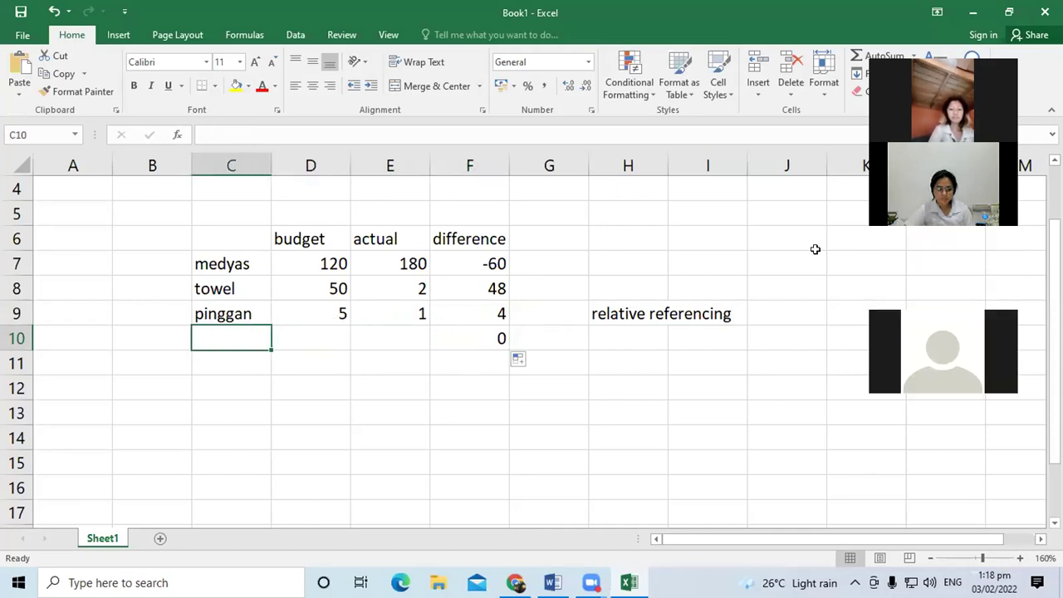
{"action": "type", "text": "sapatos"}
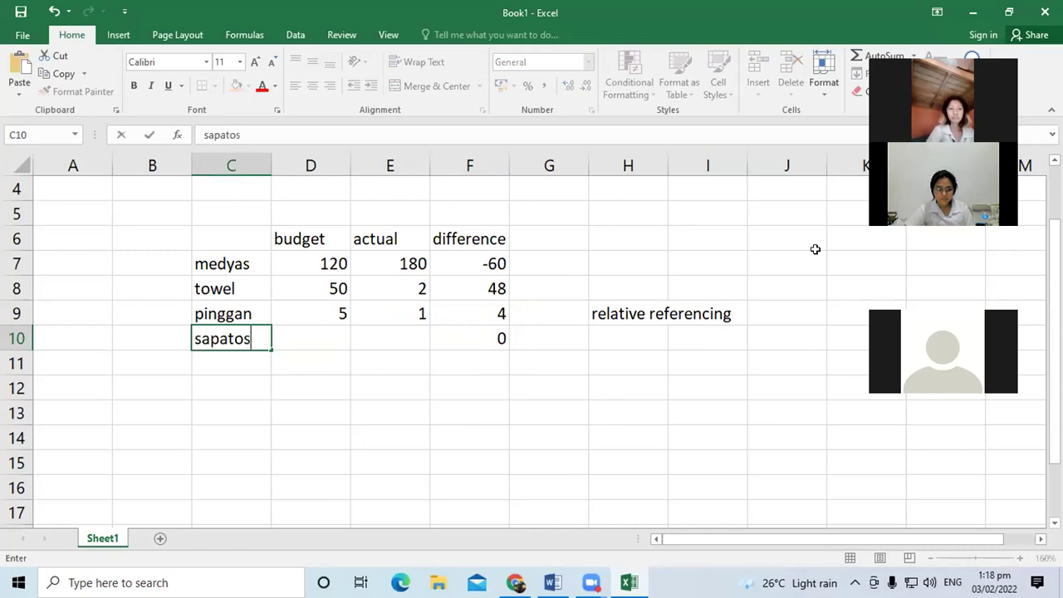
{"action": "key", "text": "Tab"}
{"action": "type", "text": "5"}
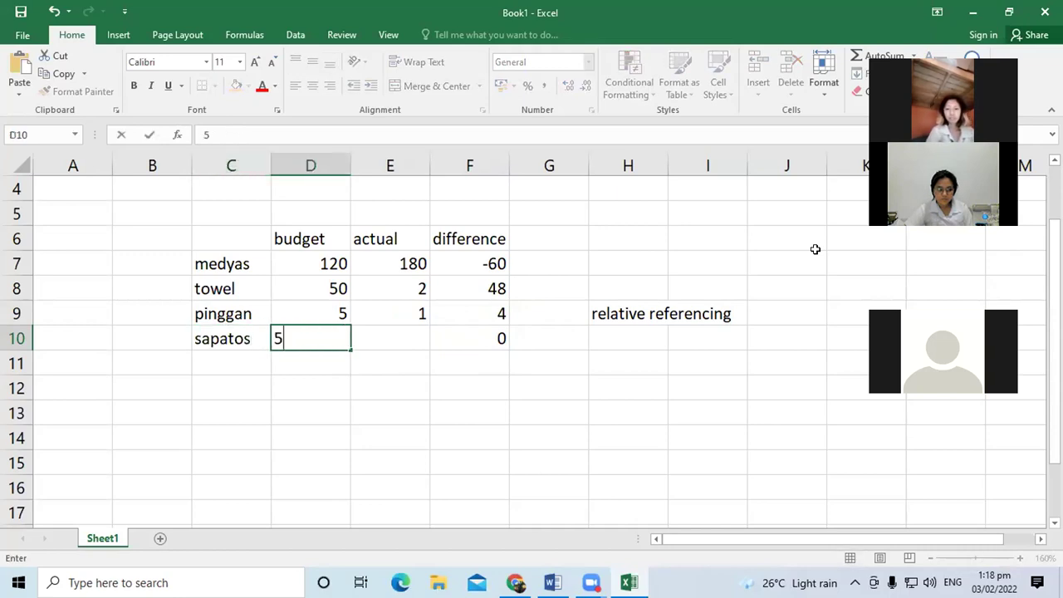
{"action": "key", "text": "Tab"}
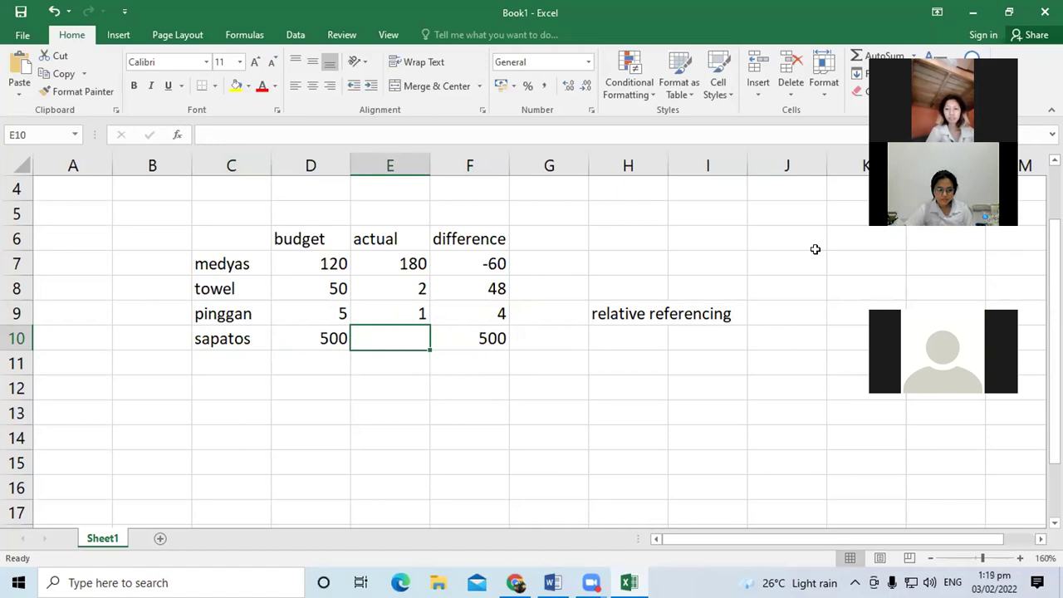
{"action": "type", "text": "250"}
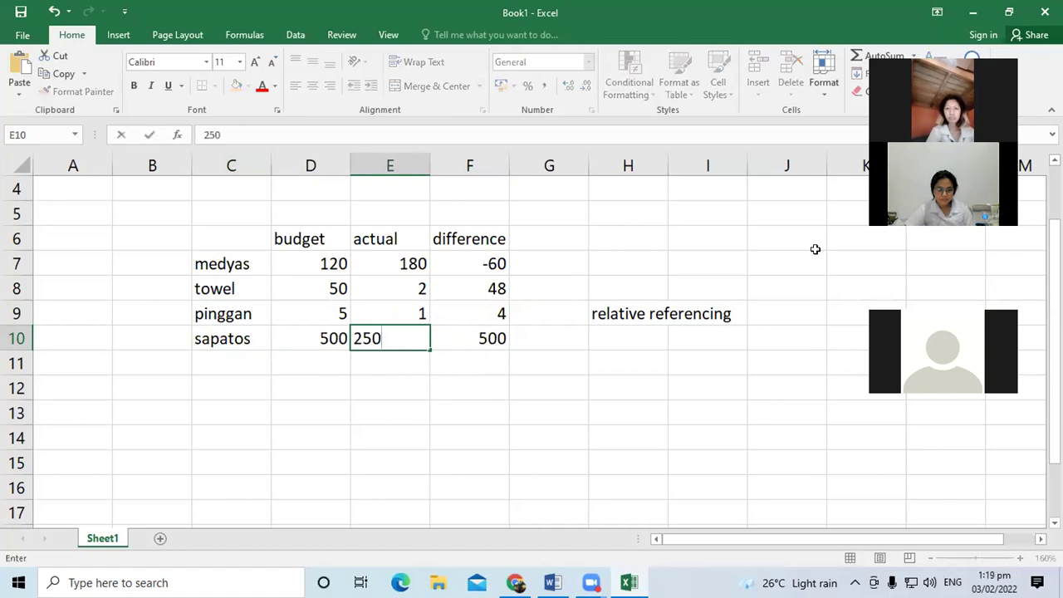
{"action": "key", "text": "BackSpace"}
{"action": "type", "text": "1"}
{"action": "key", "text": "Return"}
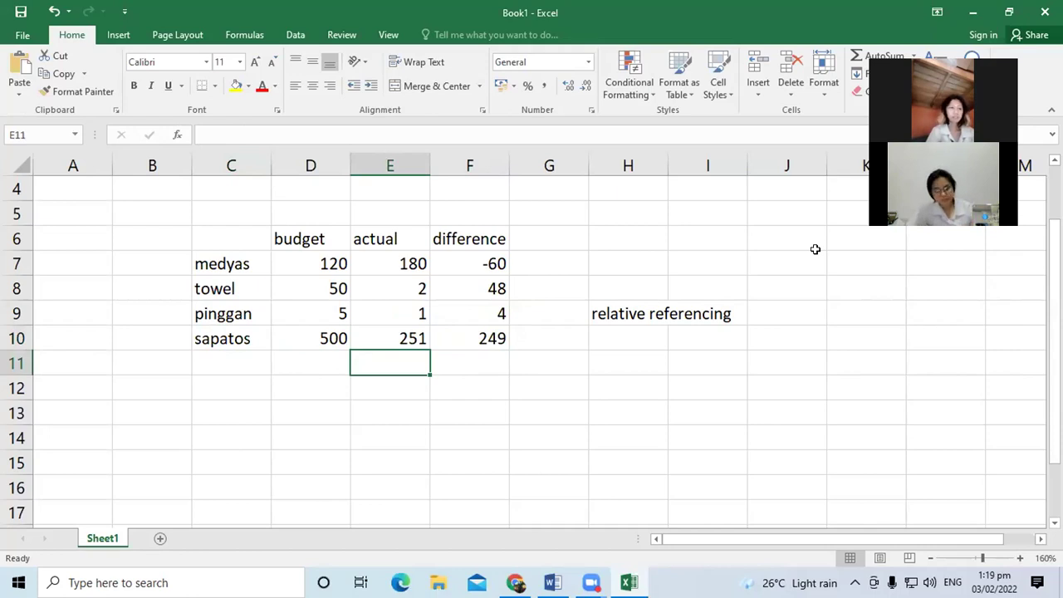
{"action": "left_click", "coordinate": [483, 338]}
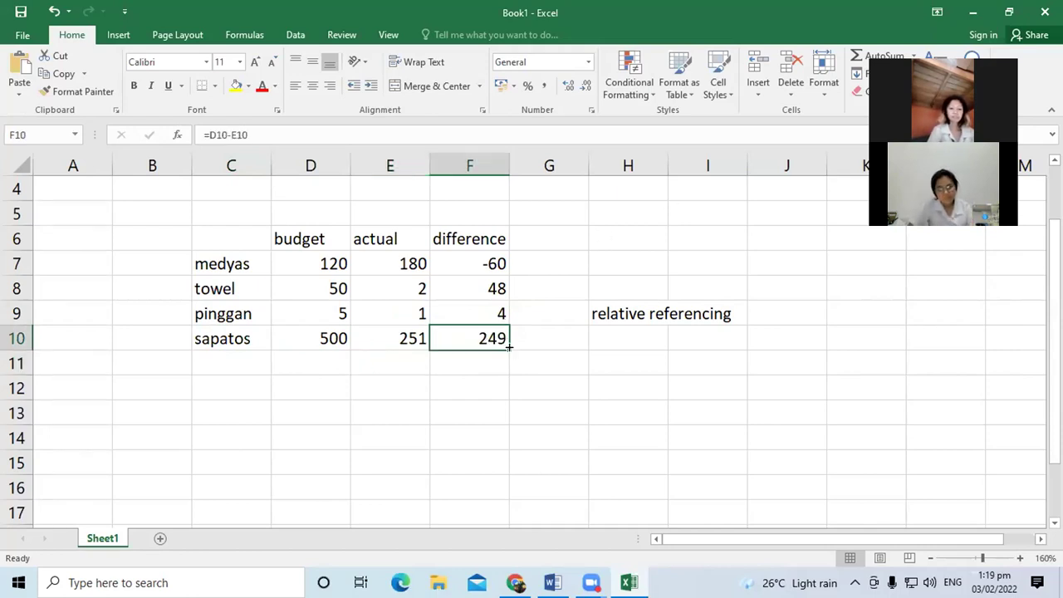
{"action": "left_click_drag", "start_coordinate": [509, 348], "coordinate": [506, 468]}
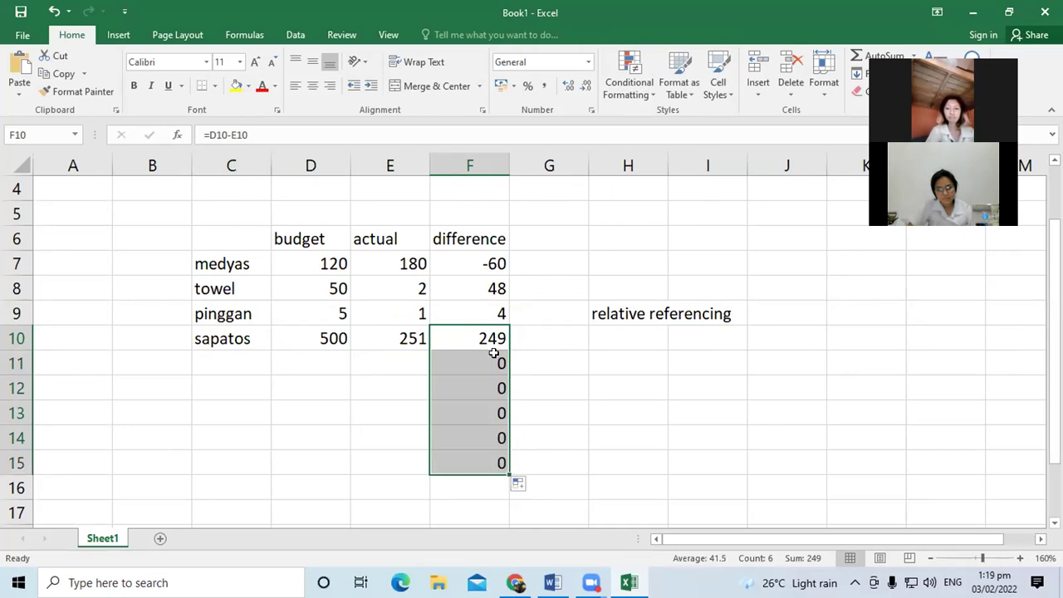
{"action": "left_click_drag", "start_coordinate": [493, 355], "coordinate": [493, 464]}
{"action": "key", "text": "Delete"}
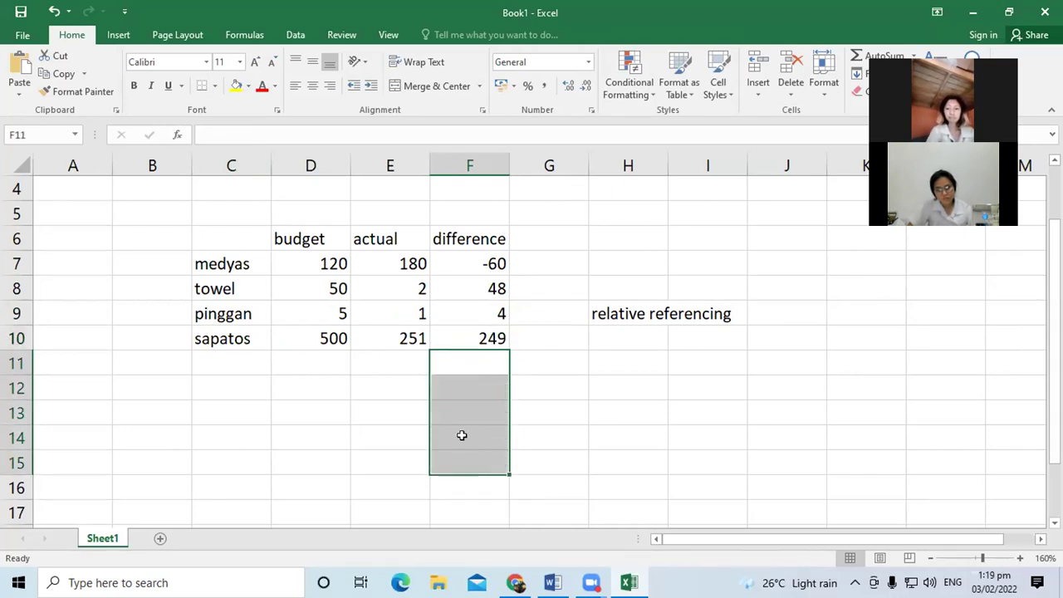
{"action": "left_click", "coordinate": [326, 338]}
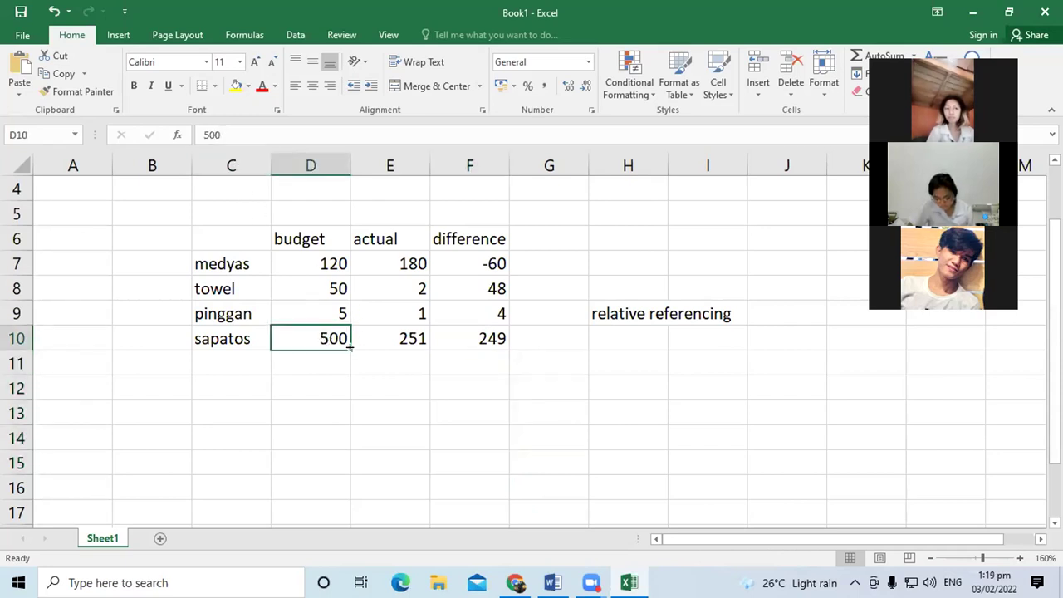
{"action": "left_click_drag", "start_coordinate": [347, 349], "coordinate": [342, 465]}
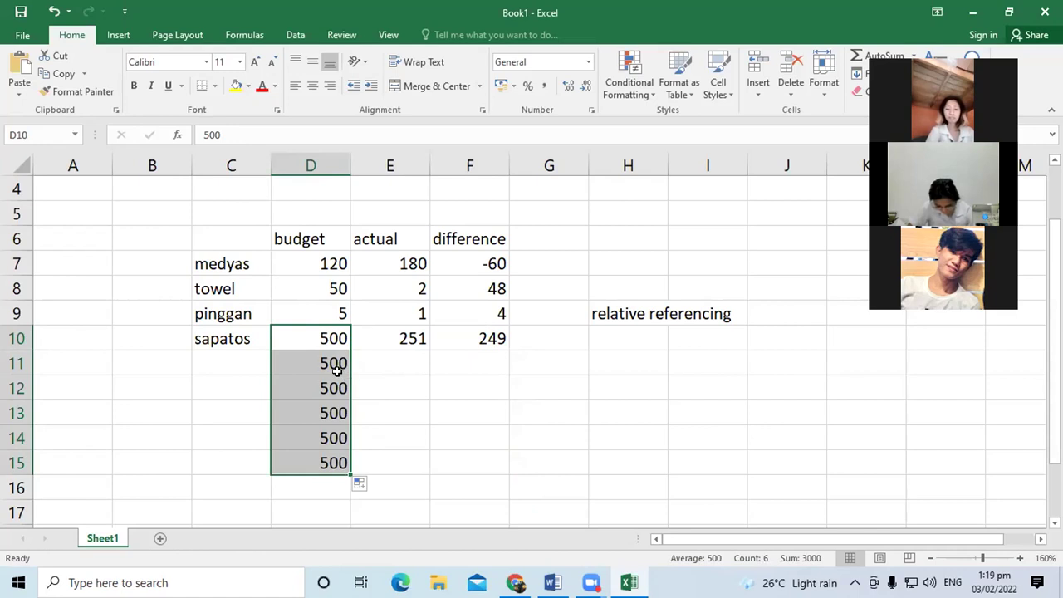
{"action": "left_click", "coordinate": [323, 333]}
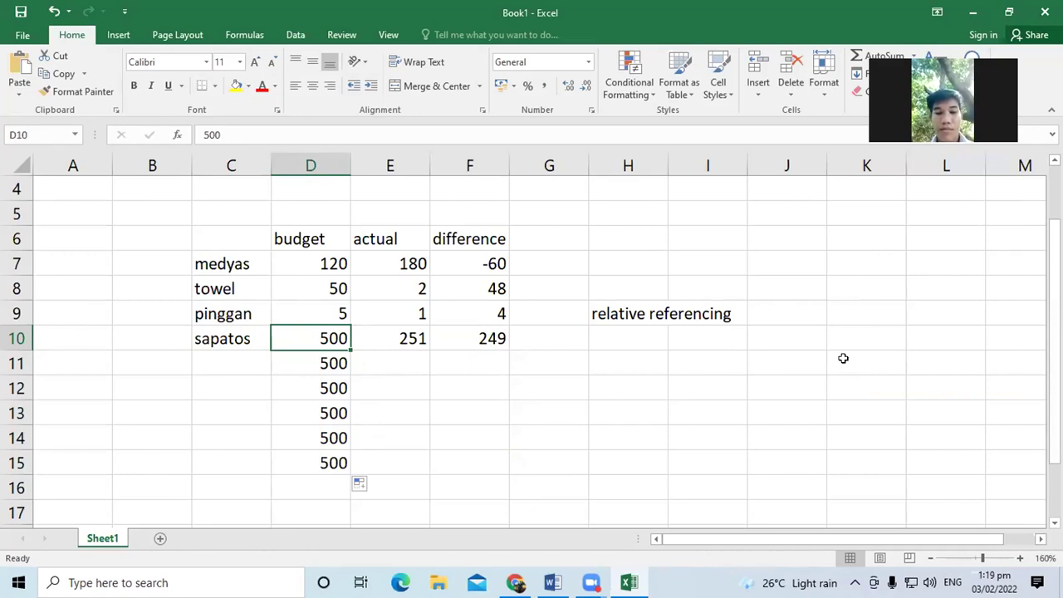
{"action": "left_click_drag", "start_coordinate": [332, 363], "coordinate": [333, 462]}
{"action": "key", "text": "Delete"}
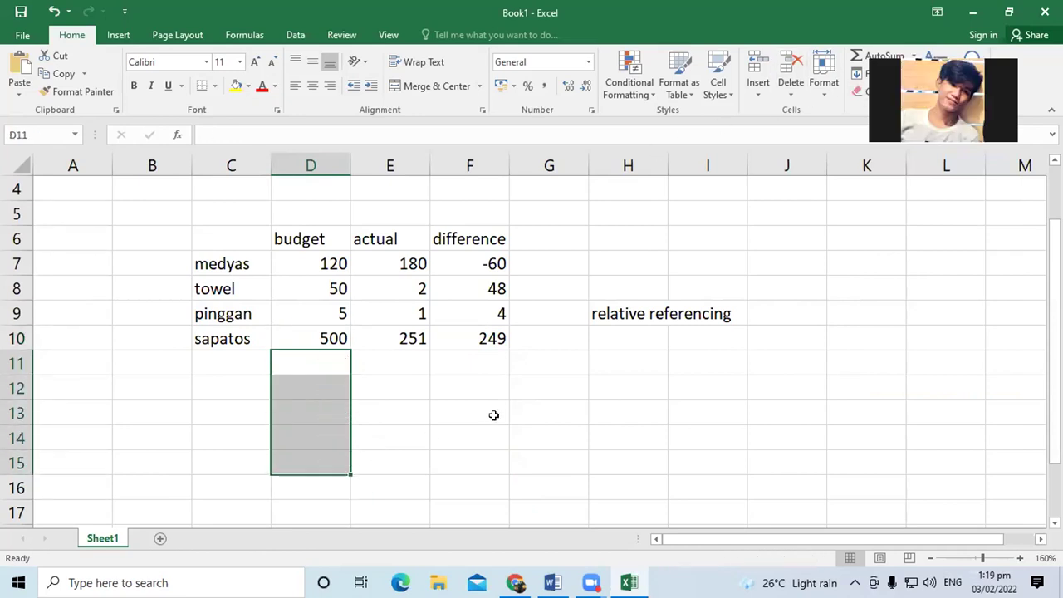
{"action": "left_click", "coordinate": [478, 415]}
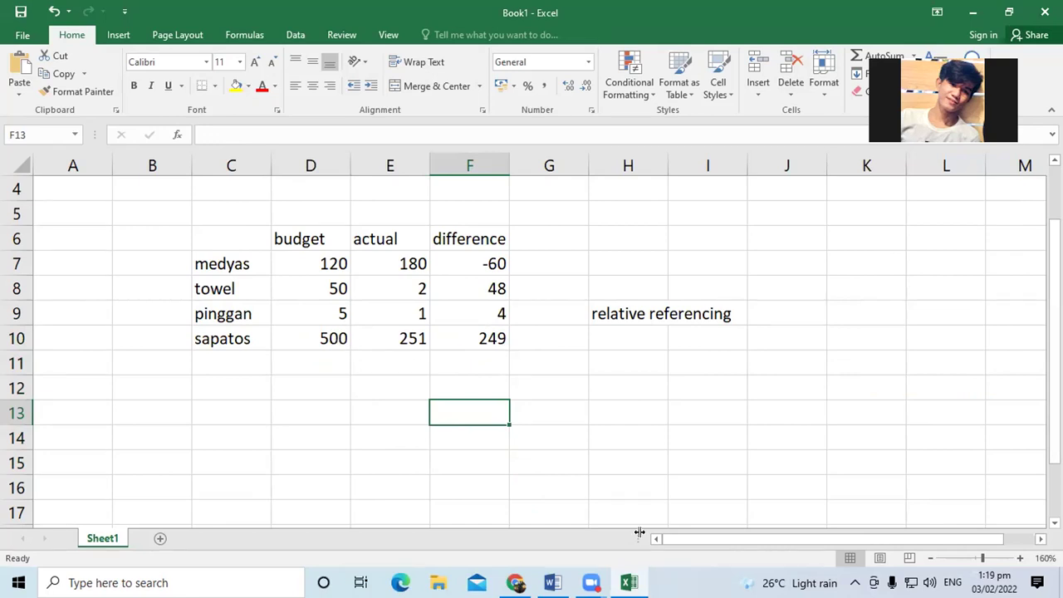
{"action": "mouse_move", "coordinate": [515, 582]}
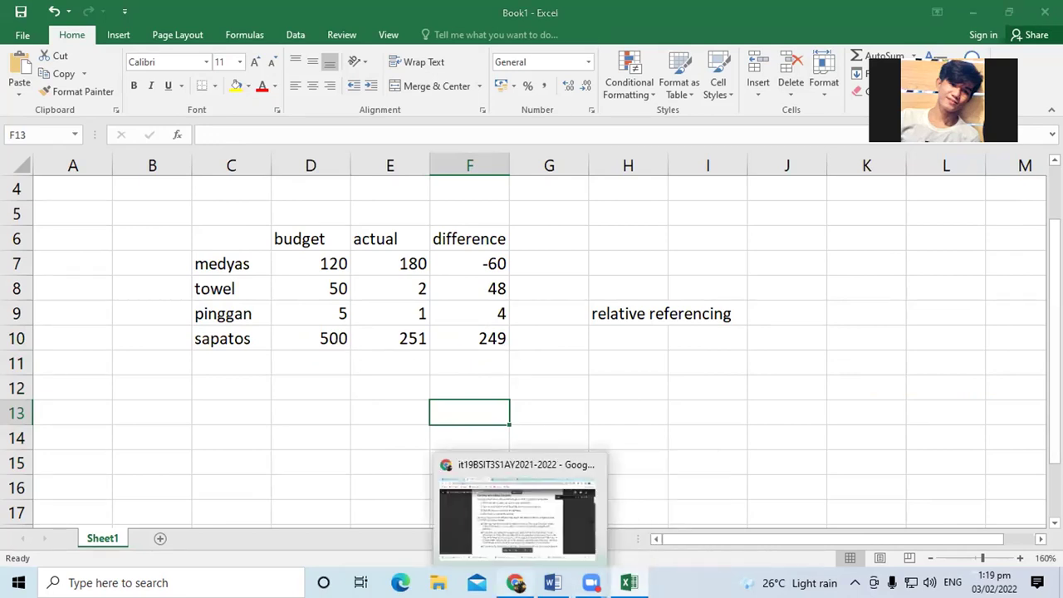
{"action": "left_click", "coordinate": [516, 511]}
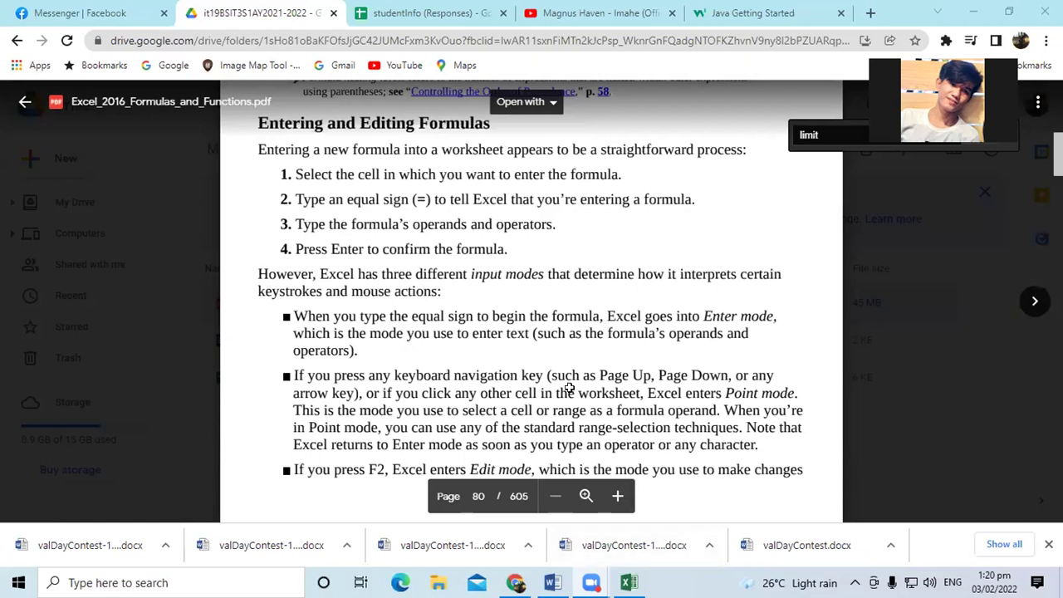
{"action": "key", "text": "alt+Tab"}
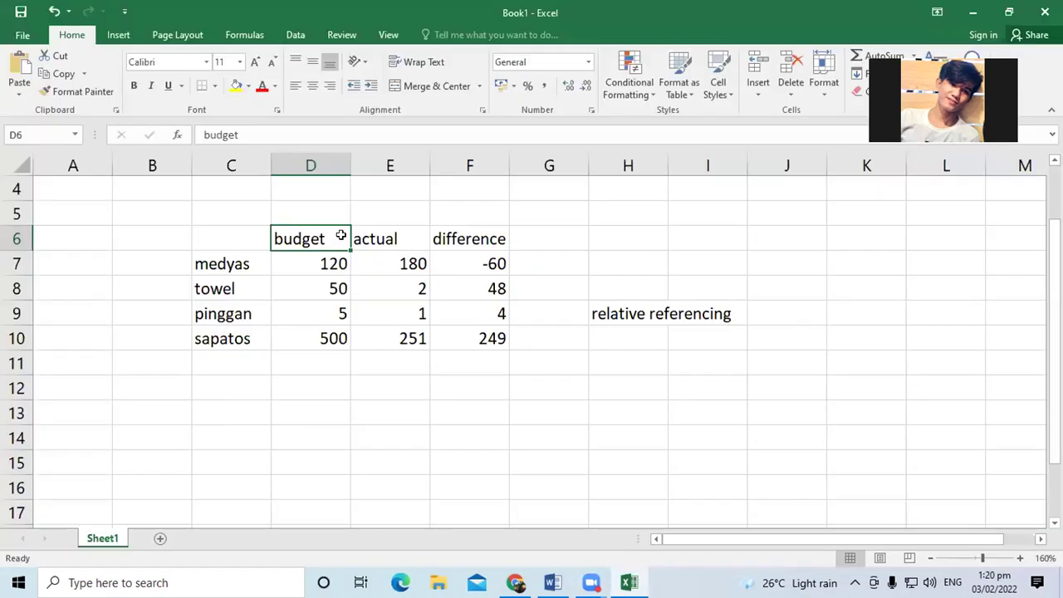
{"action": "left_click", "coordinate": [566, 242]}
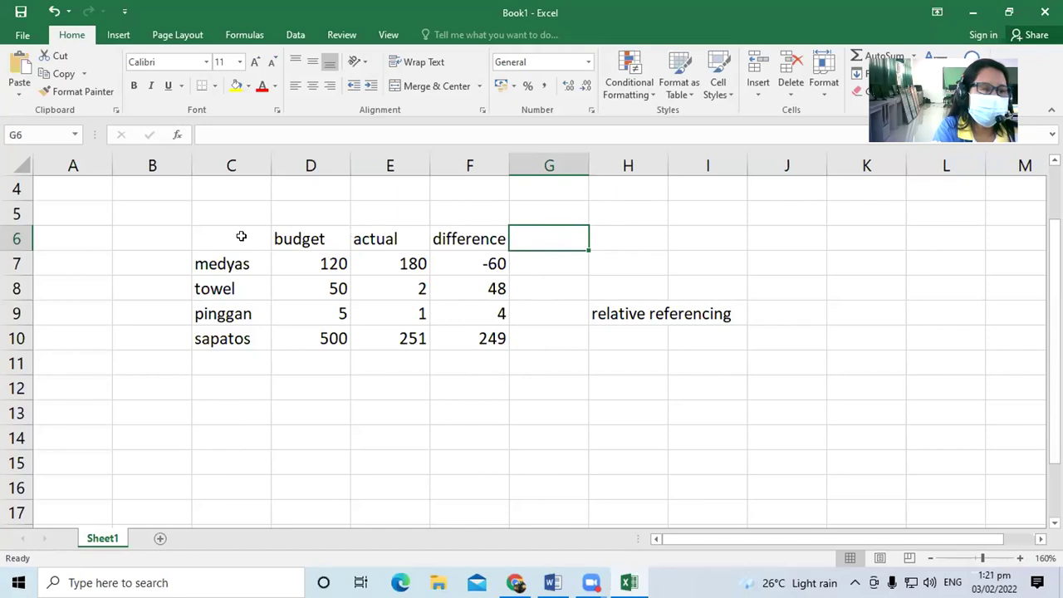
{"action": "key", "text": "Left"}
{"action": "key", "text": "Left"}
{"action": "key", "text": "Left"}
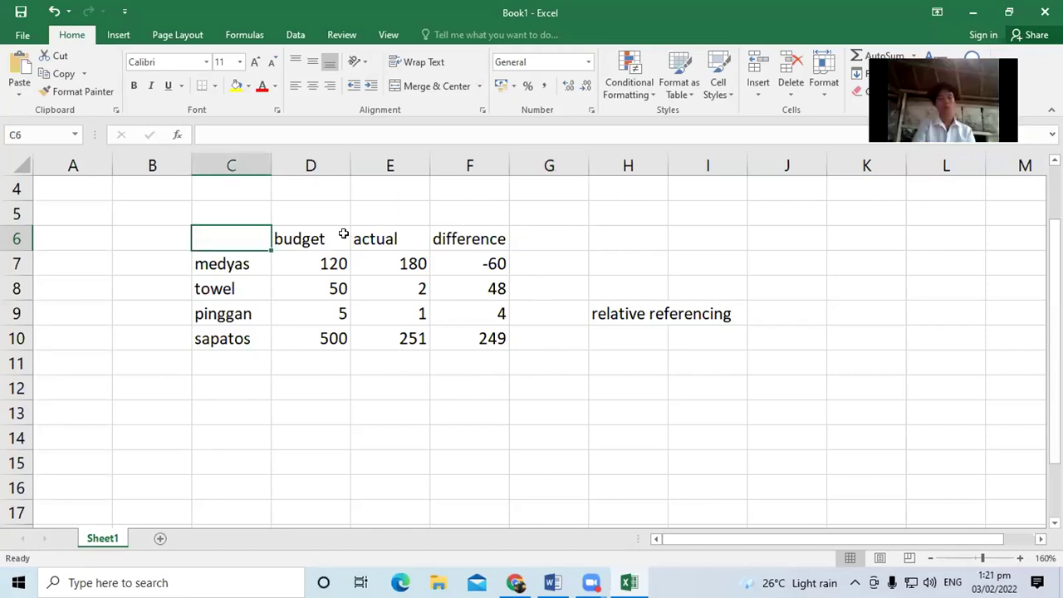
{"action": "type", "text": "n"}
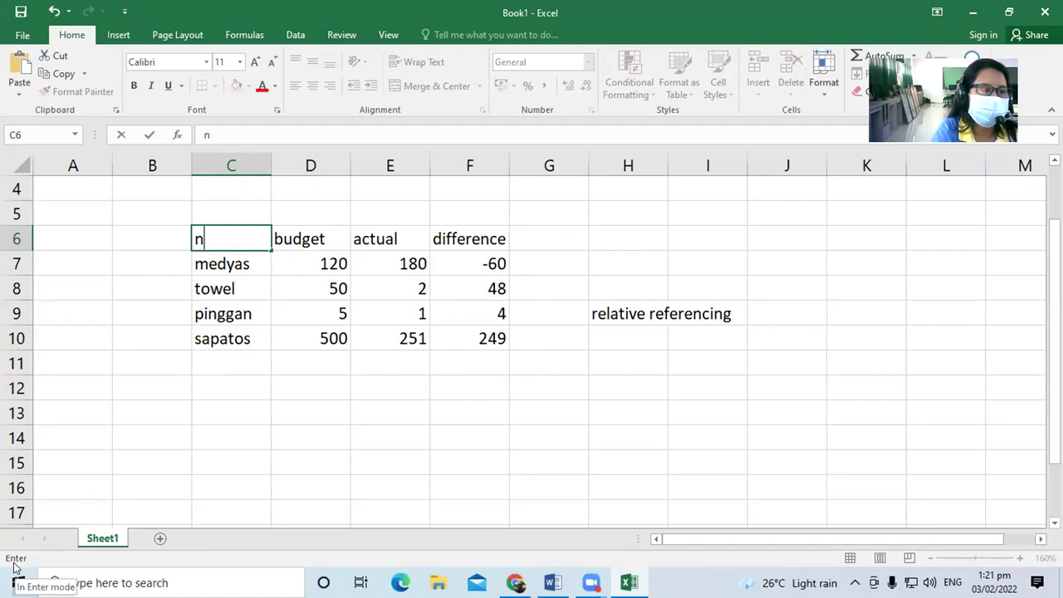
{"action": "type", "text": "one"}
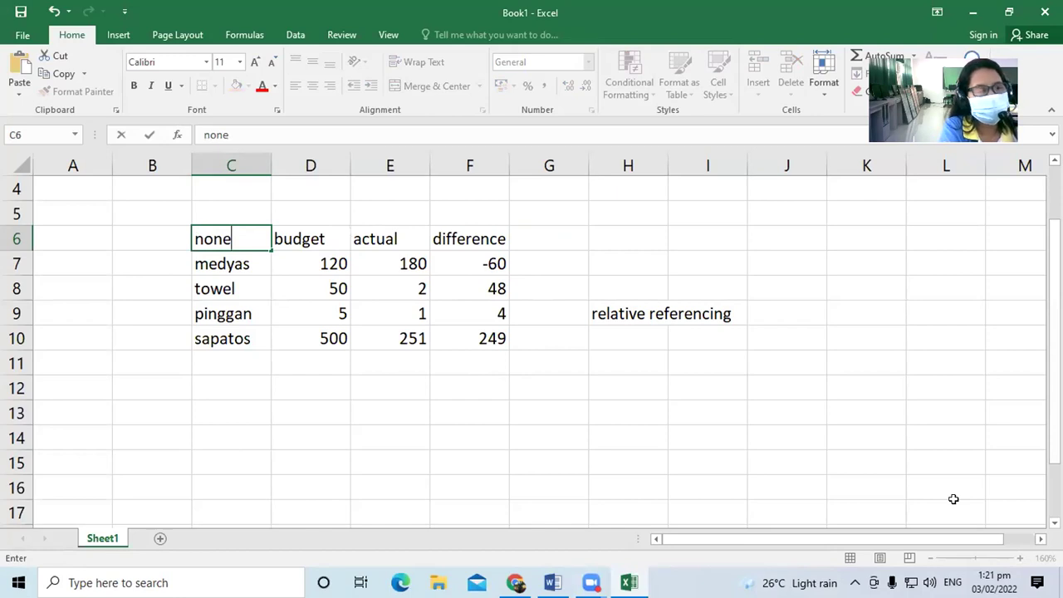
{"action": "key", "text": "Escape"}
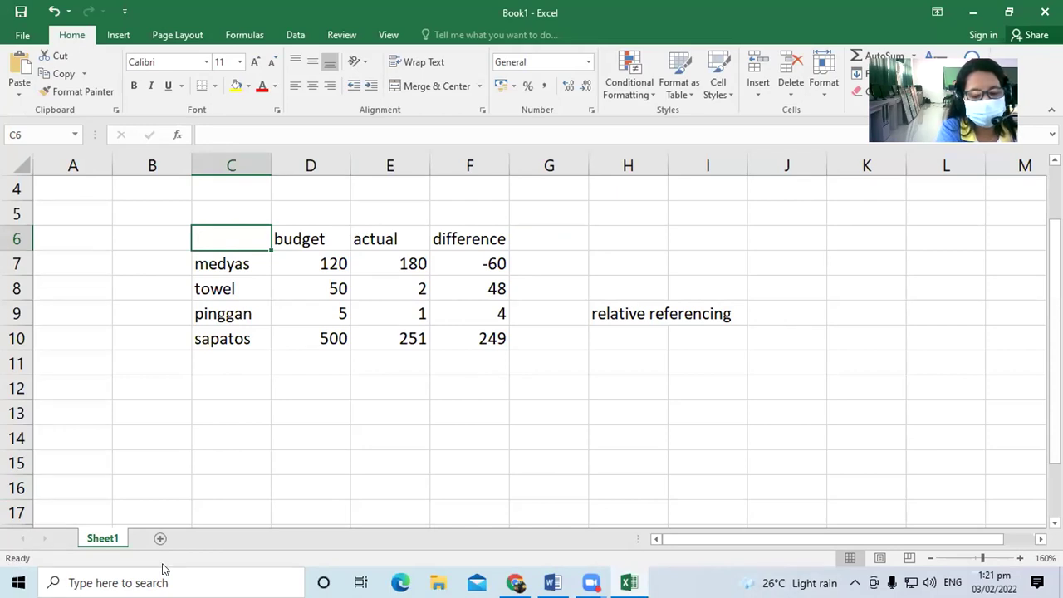
{"action": "type", "text": "58"}
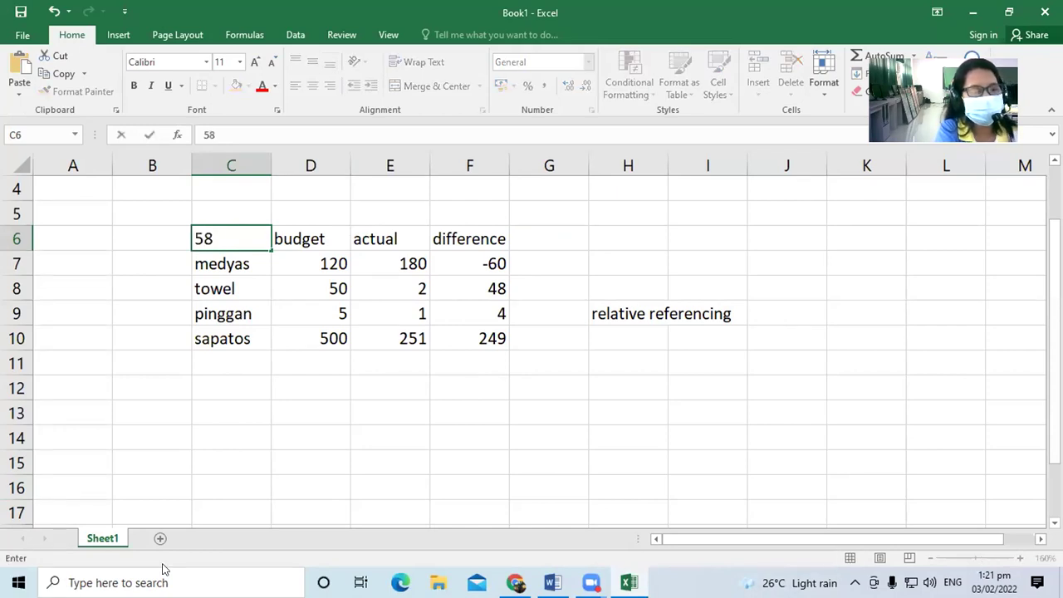
{"action": "key", "text": "Return"}
{"action": "key", "text": "Up"}
{"action": "key", "text": "Delete"}
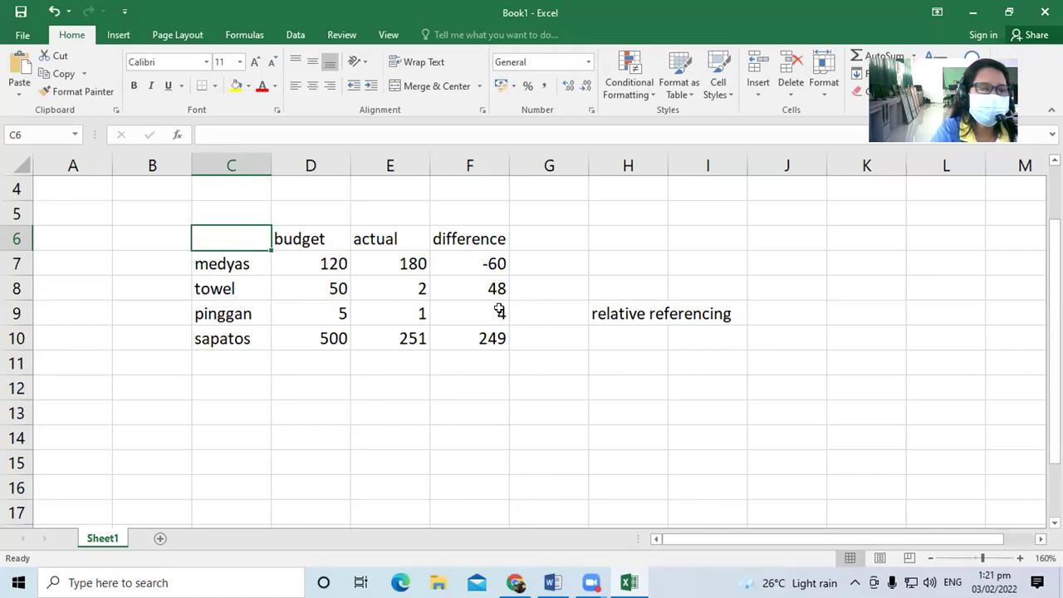
- Enter budget 56 in D11 and actual 2 in E11, then clear F11
{"action": "left_click", "coordinate": [490, 363]}
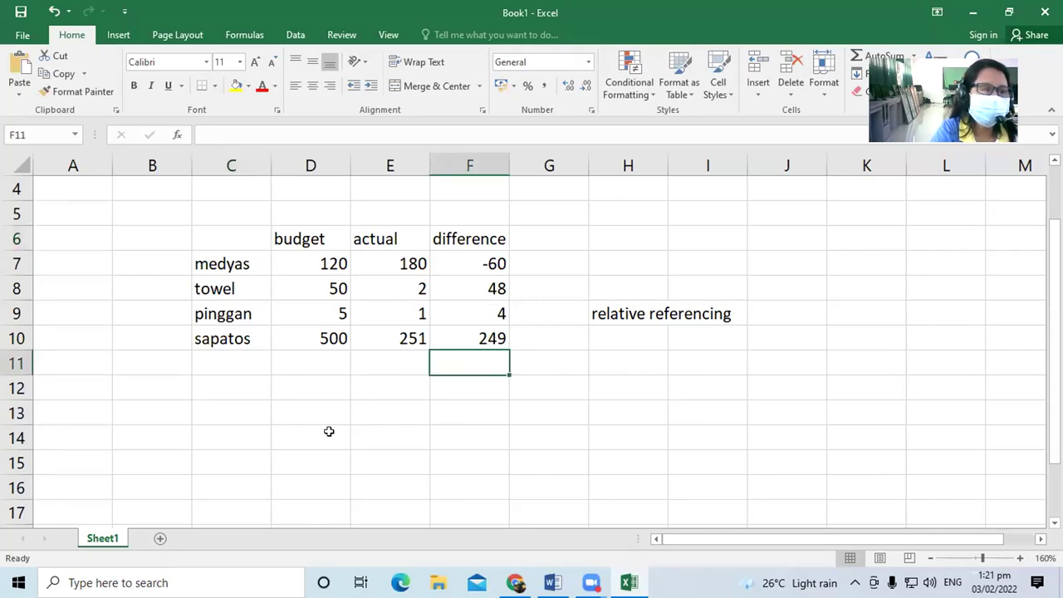
{"action": "left_click", "coordinate": [322, 357]}
{"action": "type", "text": "56"}
{"action": "left_click", "coordinate": [386, 356]}
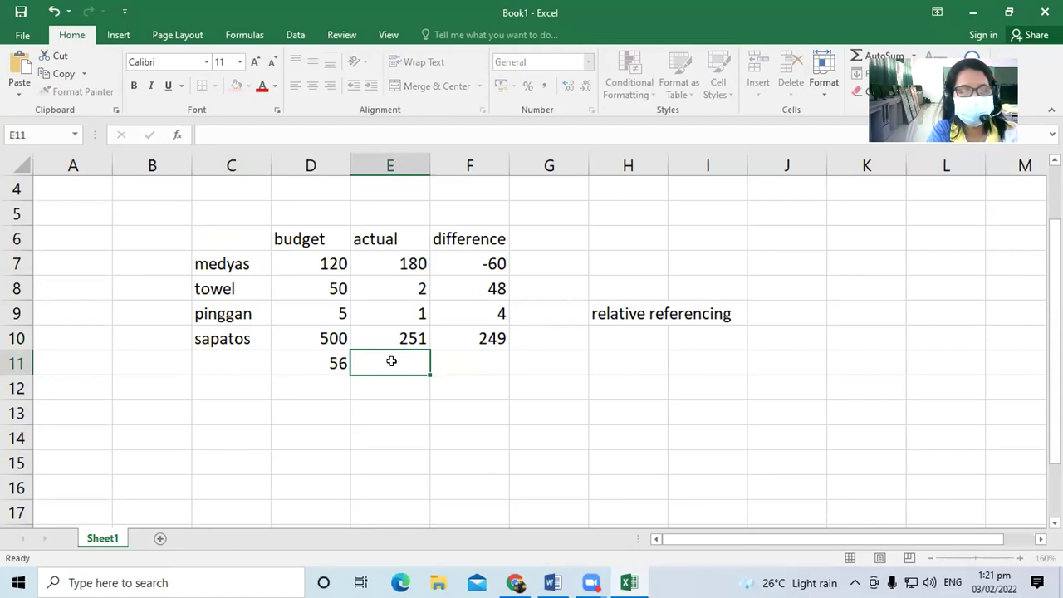
{"action": "type", "text": "2"}
{"action": "left_click", "coordinate": [477, 363]}
{"action": "key", "text": "Delete"}
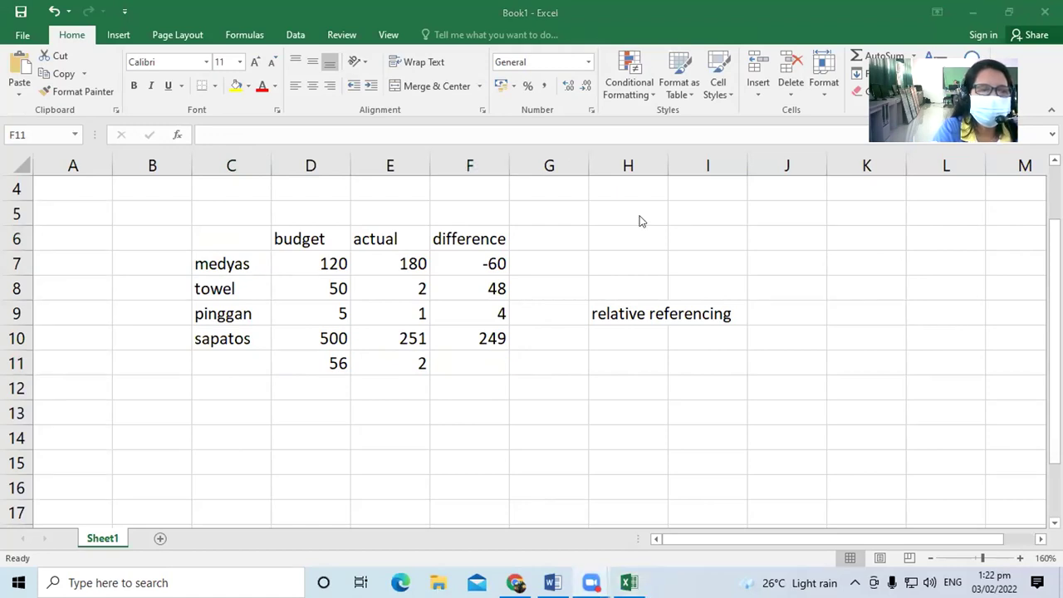
- Build the formula =D11-E11 in F11, correcting a wrong reference, to show 54
{"action": "left_click", "coordinate": [488, 359]}
{"action": "type", "text": "="}
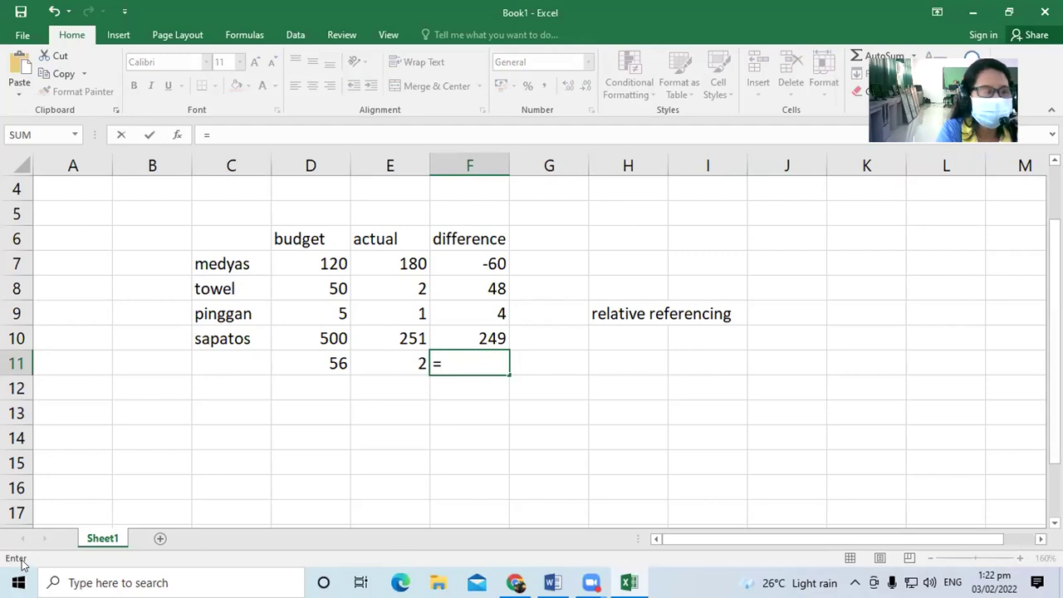
{"action": "key", "text": "Left"}
{"action": "key", "text": "Left"}
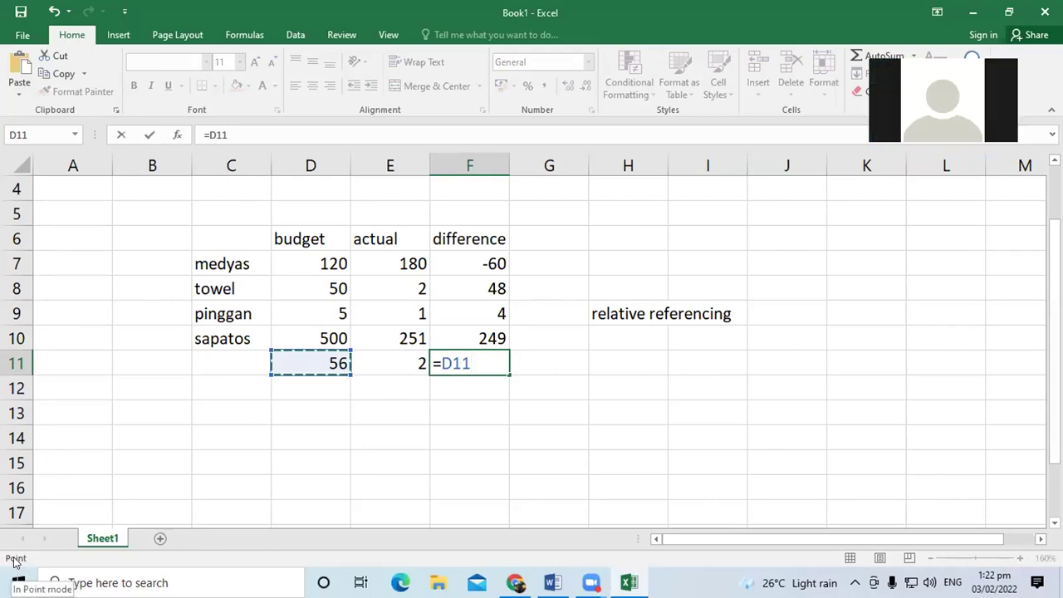
{"action": "key", "text": "Right"}
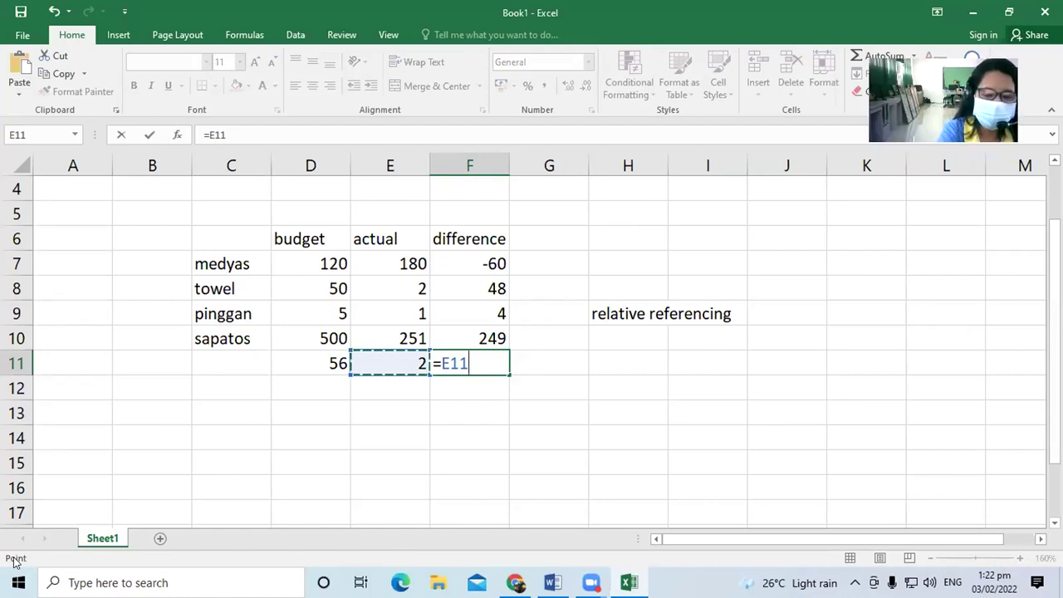
{"action": "type", "text": "-"}
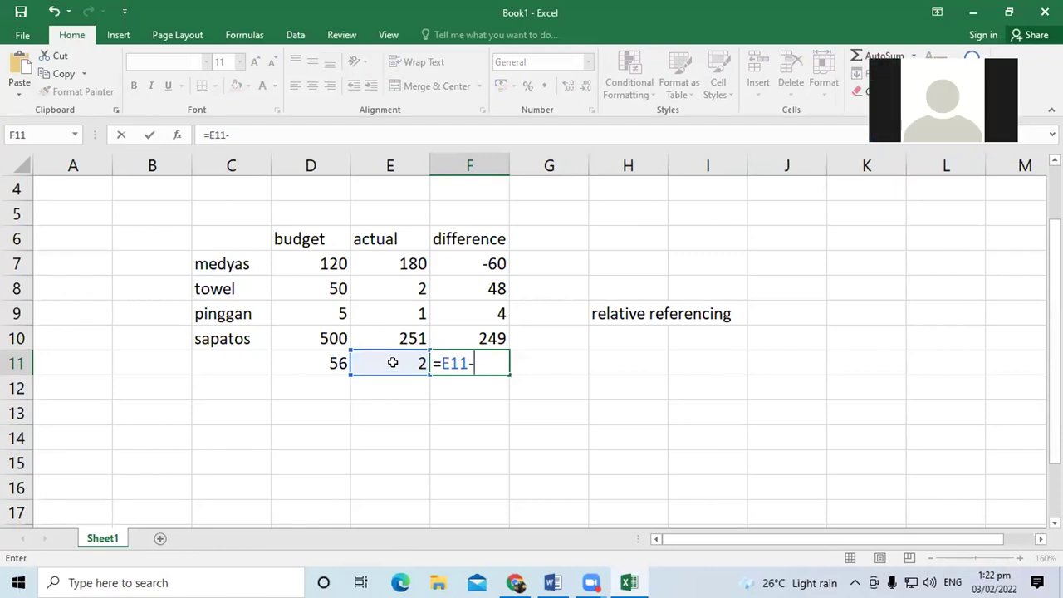
{"action": "left_click", "coordinate": [393, 362]}
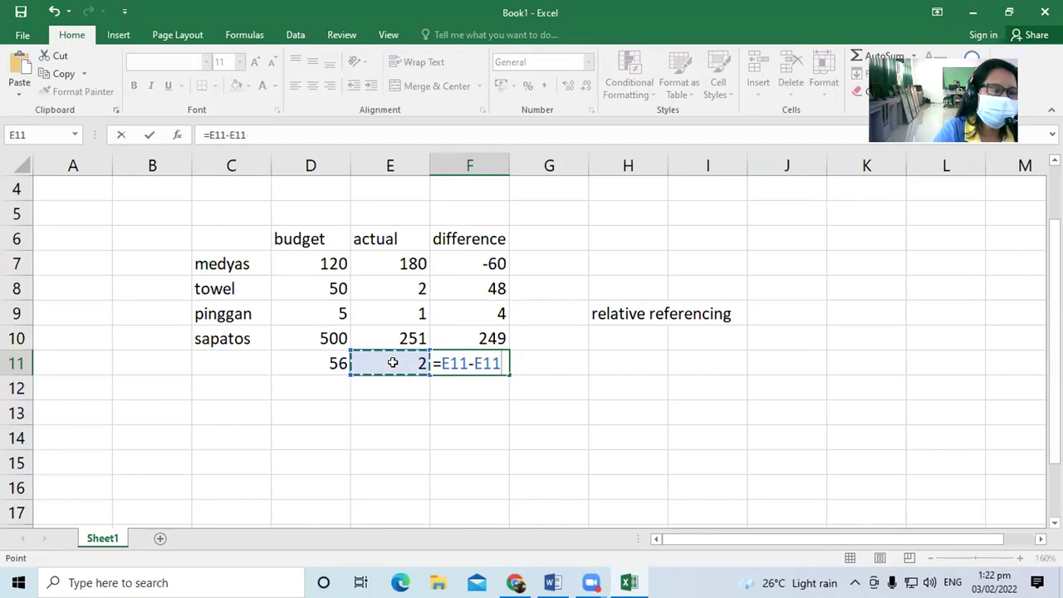
{"action": "left_click_drag", "start_coordinate": [468, 362], "coordinate": [442, 363]}
{"action": "key", "text": "Delete"}
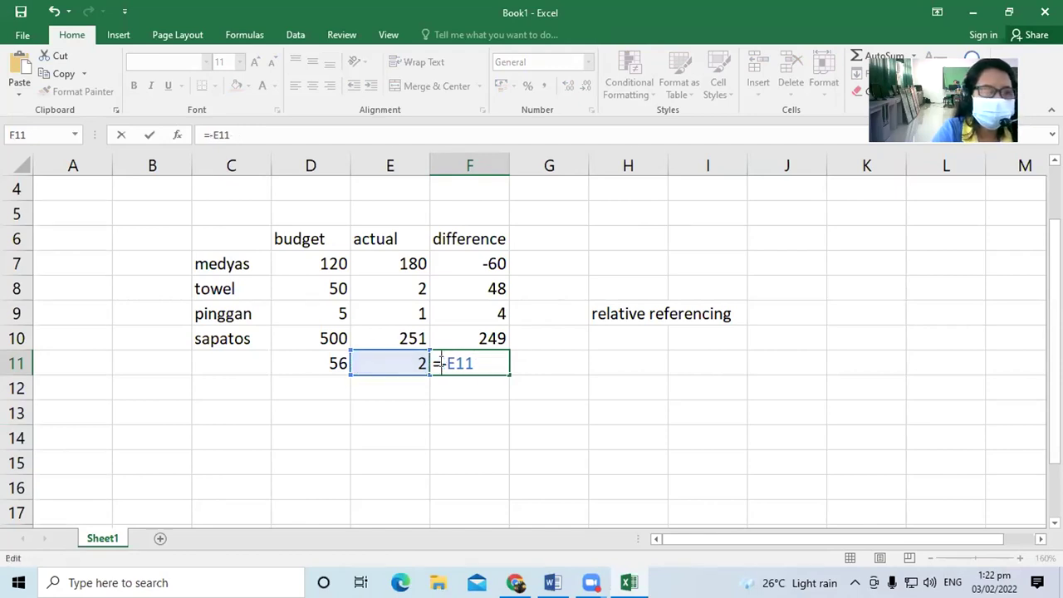
{"action": "key", "text": "Delete"}
{"action": "left_click", "coordinate": [324, 358]}
{"action": "type", "text": "-"}
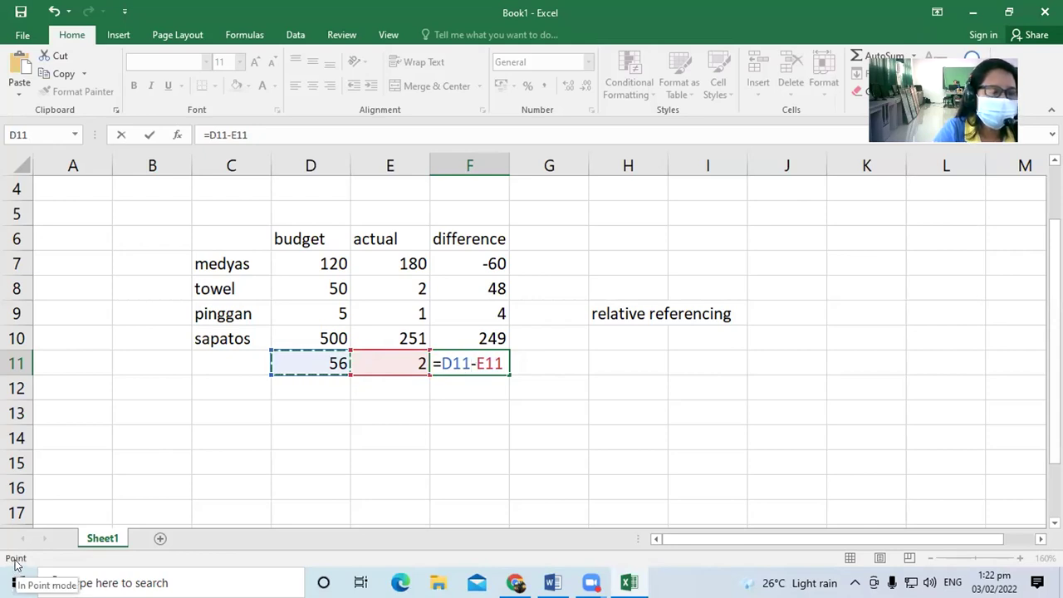
{"action": "key", "text": "Return"}
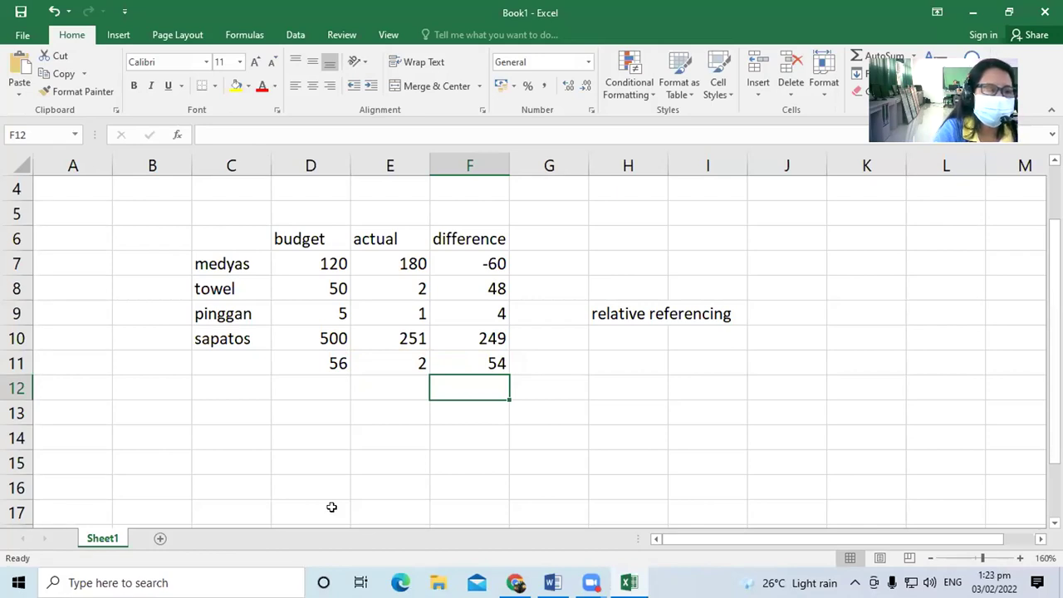
- Enter =SUM(D7:D11) in F12 to total the budgets as 731
{"action": "type", "text": "="}
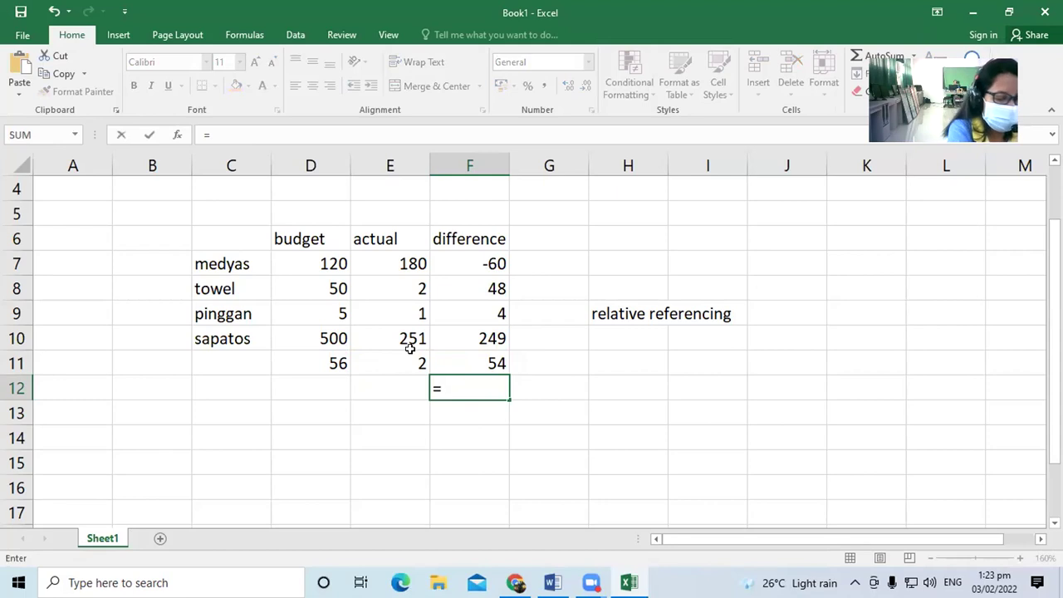
{"action": "type", "text": "s"}
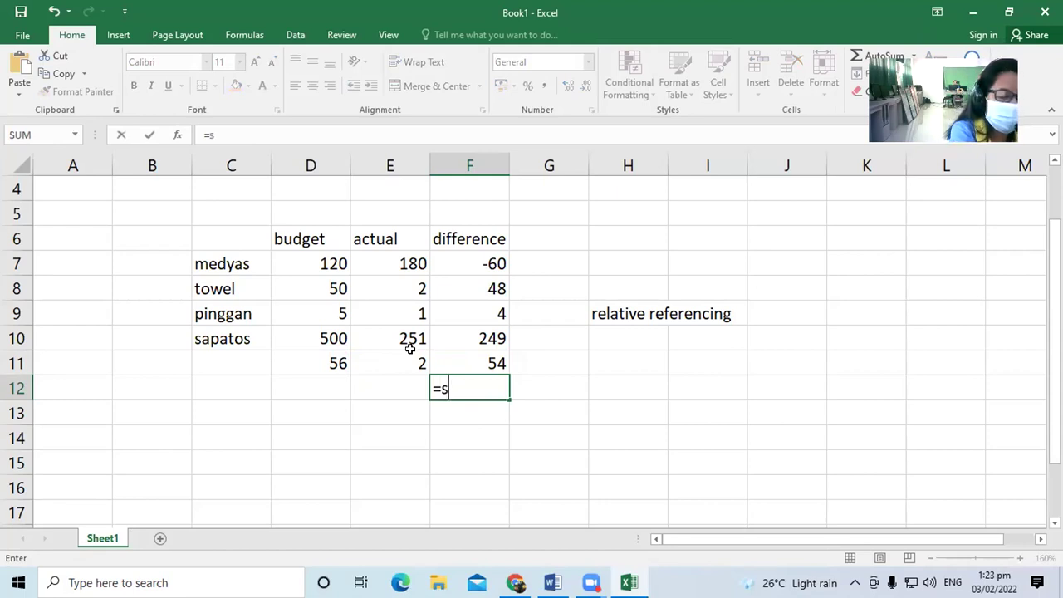
{"action": "type", "text": "um("}
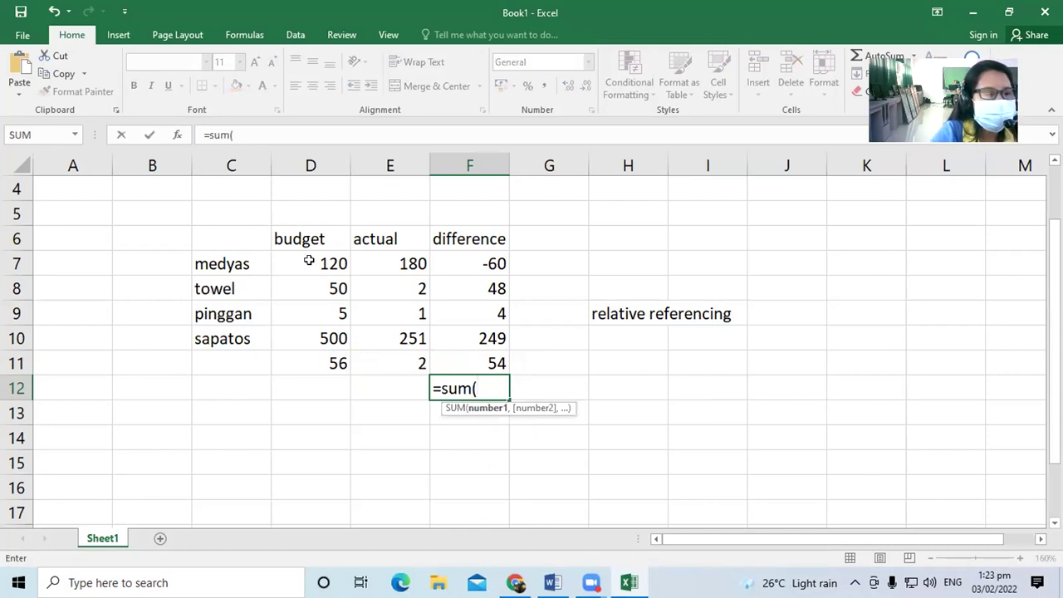
{"action": "left_click_drag", "start_coordinate": [309, 261], "coordinate": [322, 357]}
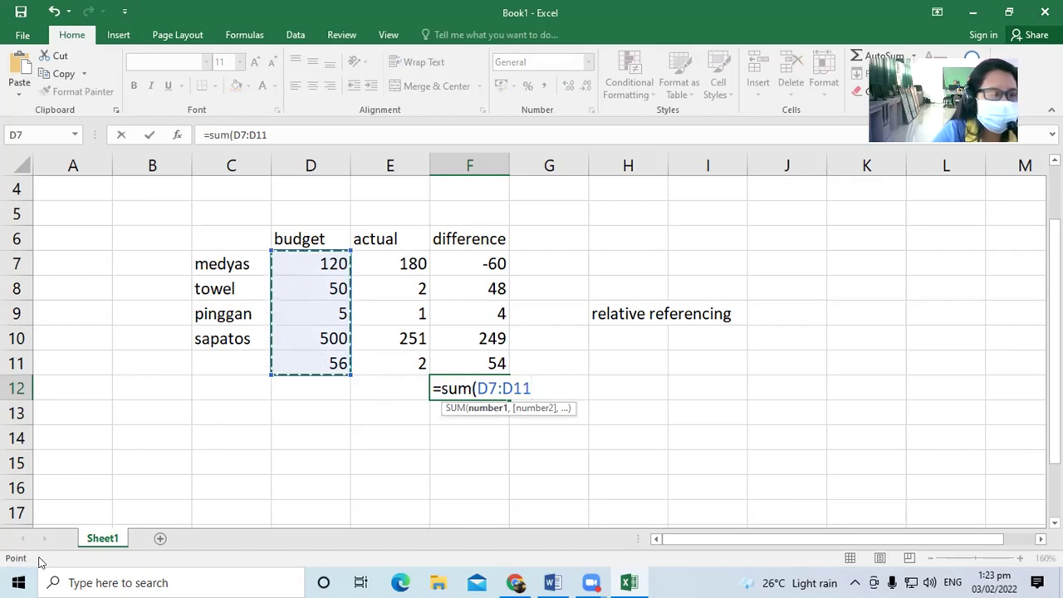
{"action": "type", "text": ")"}
{"action": "key", "text": "Return"}
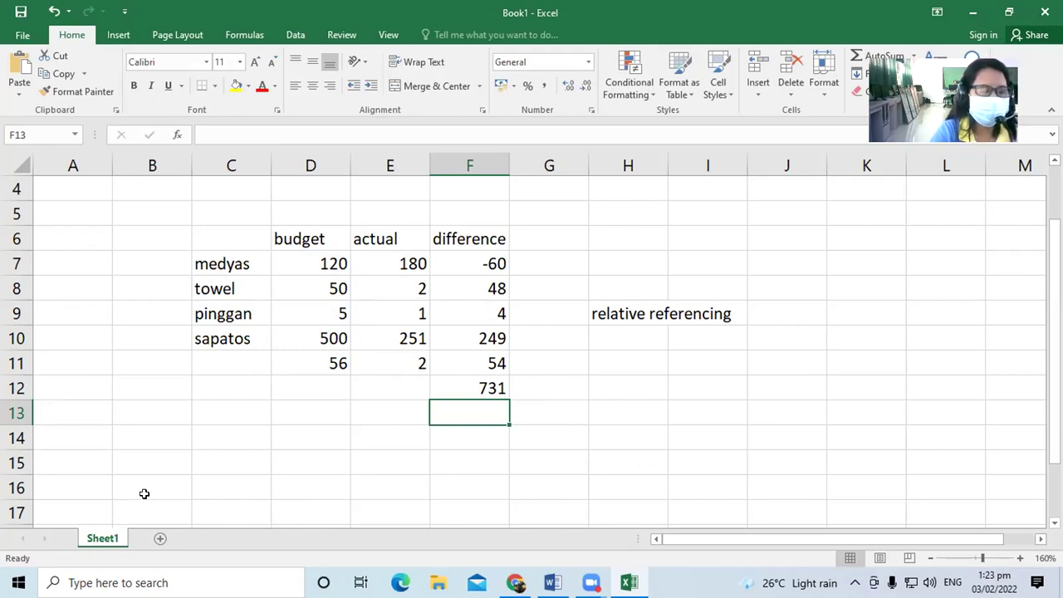
{"action": "key", "text": "alt+Tab"}
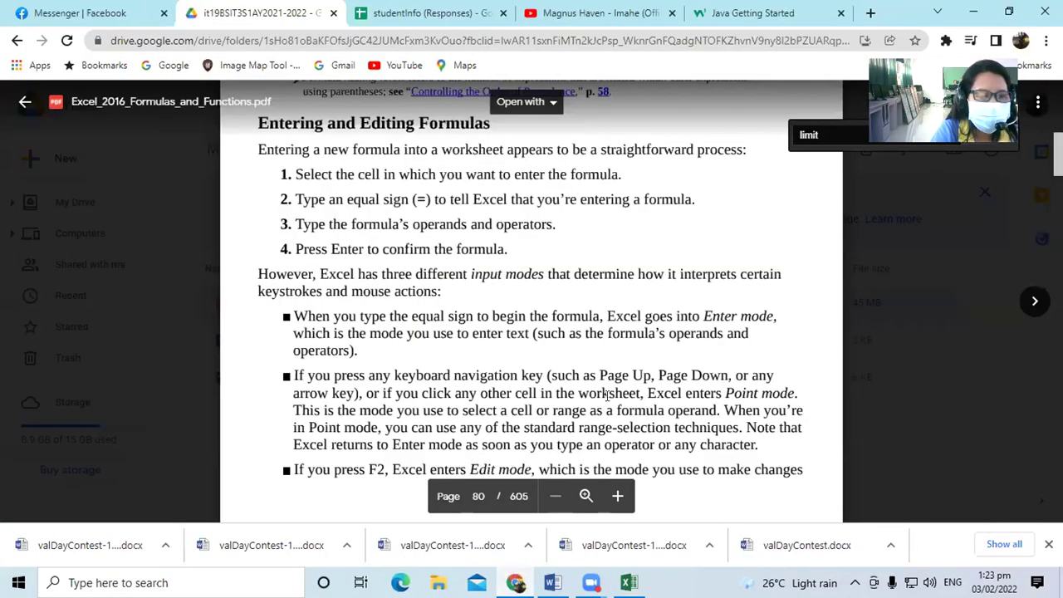
{"action": "scroll", "coordinate": [607, 396], "scroll_direction": "down", "scroll_amount": 1}
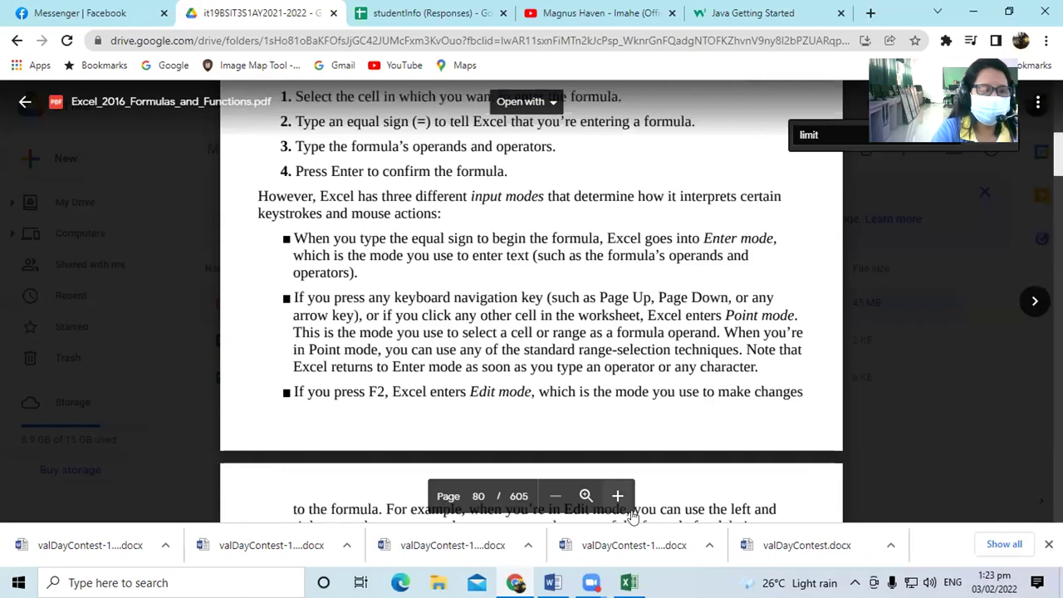
{"action": "left_click", "coordinate": [628, 582]}
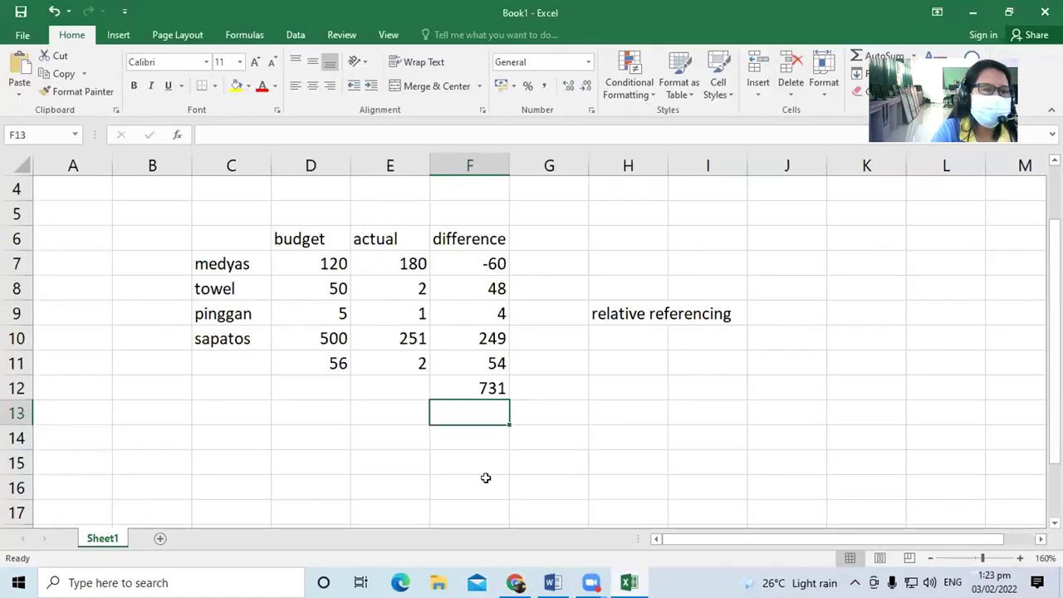
{"action": "left_click", "coordinate": [482, 238]}
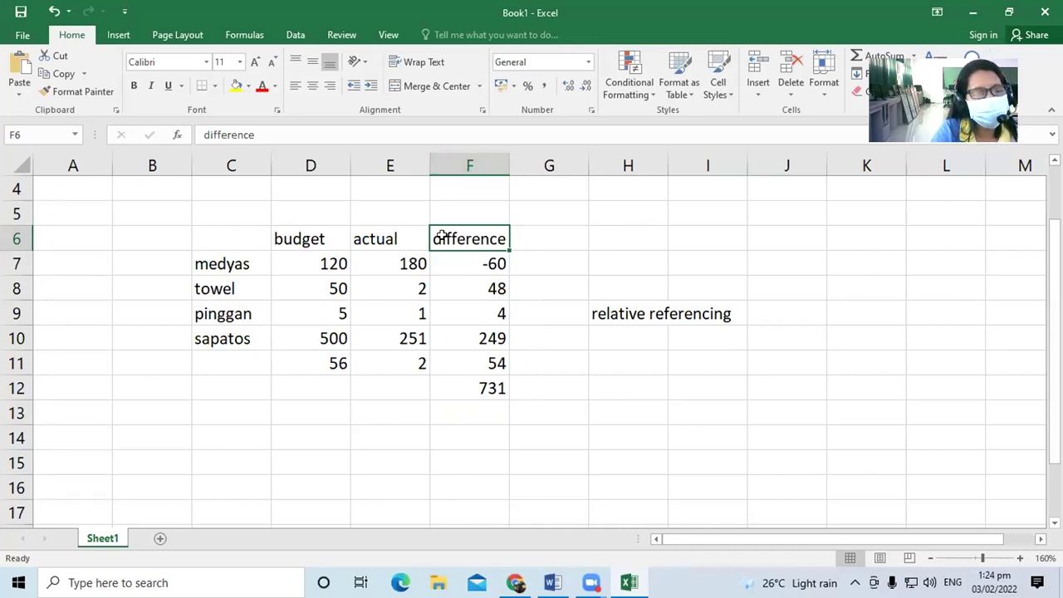
{"action": "left_click", "coordinate": [300, 235]}
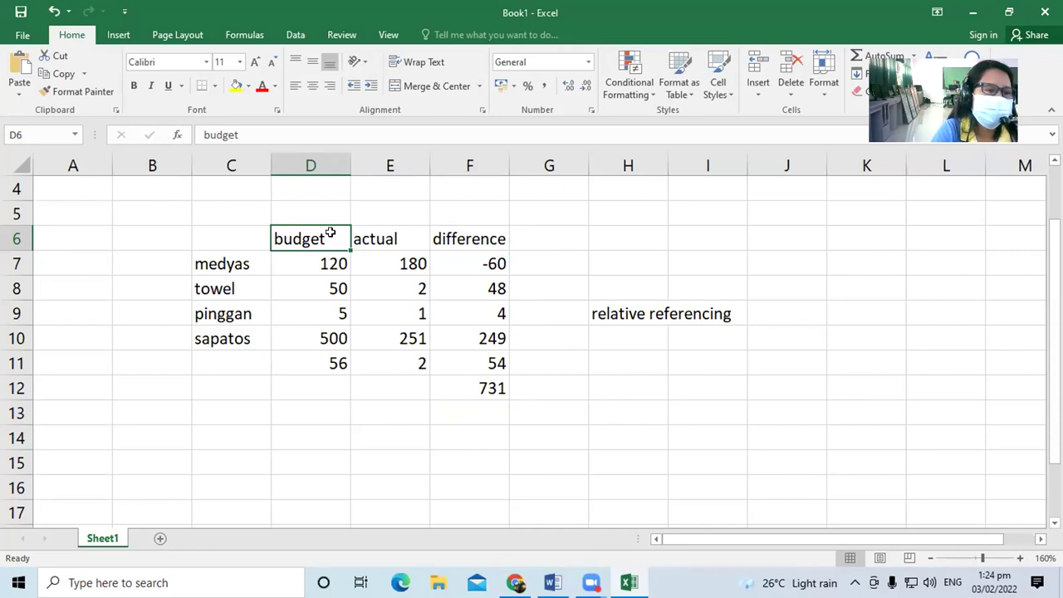
{"action": "left_click", "coordinate": [475, 308]}
{"action": "left_click", "coordinate": [317, 236]}
{"action": "type", "text": "ed"}
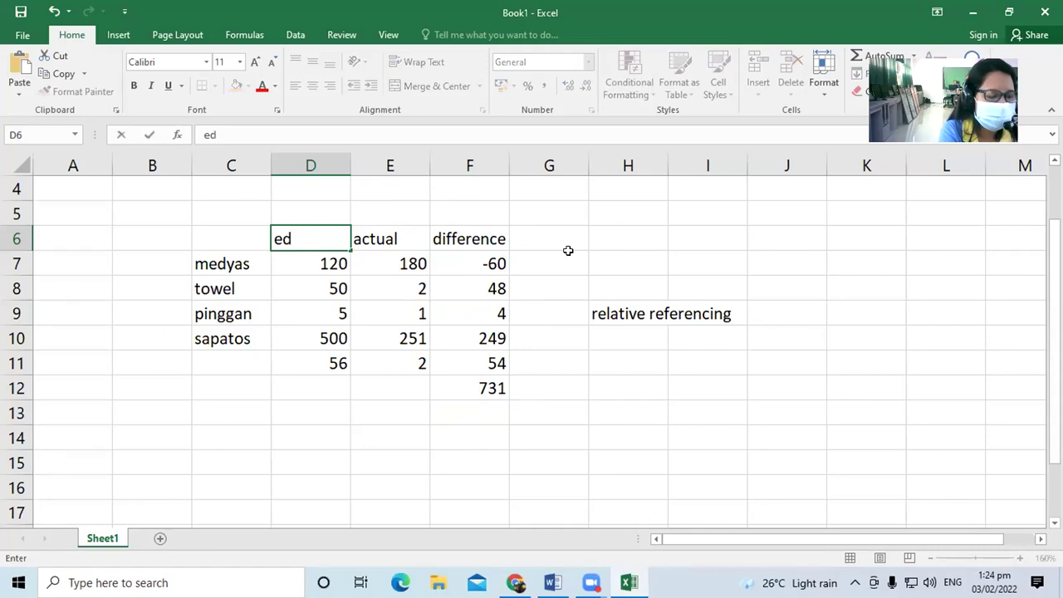
{"action": "key", "text": "Escape"}
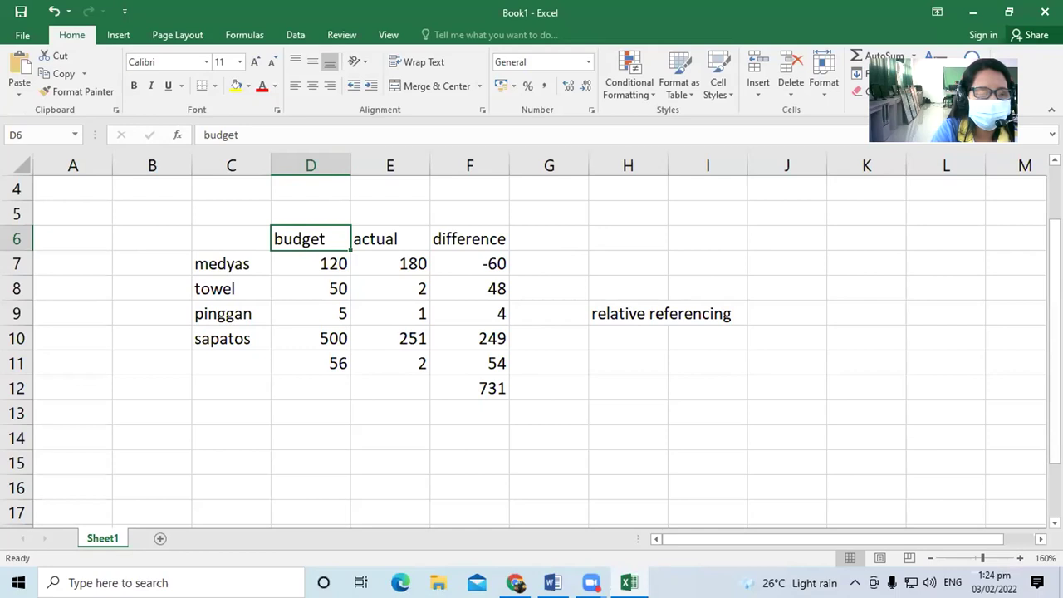
{"action": "key", "text": "alt+Tab"}
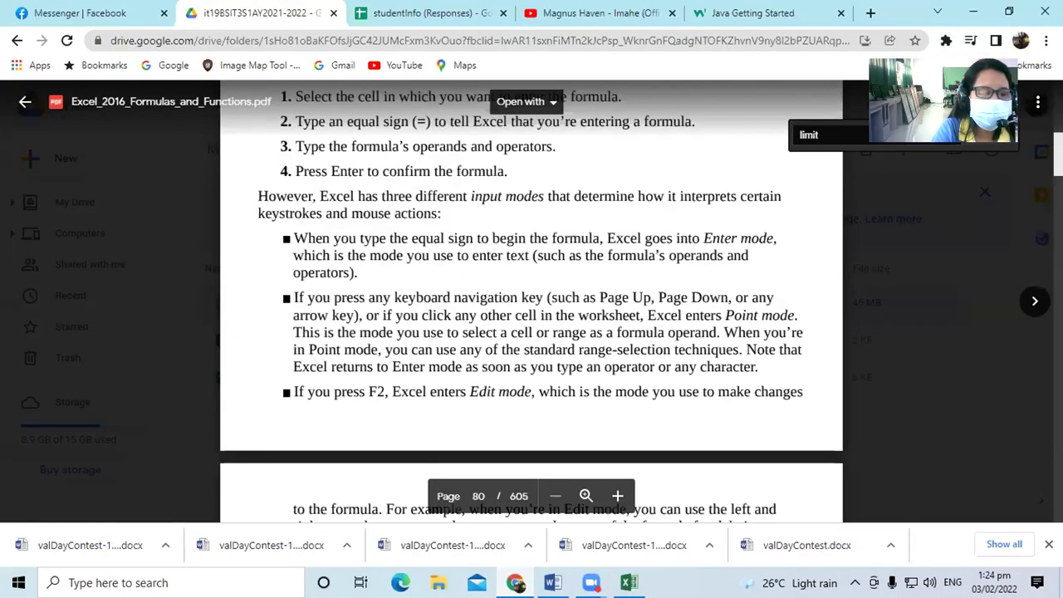
{"action": "key", "text": "alt+Tab"}
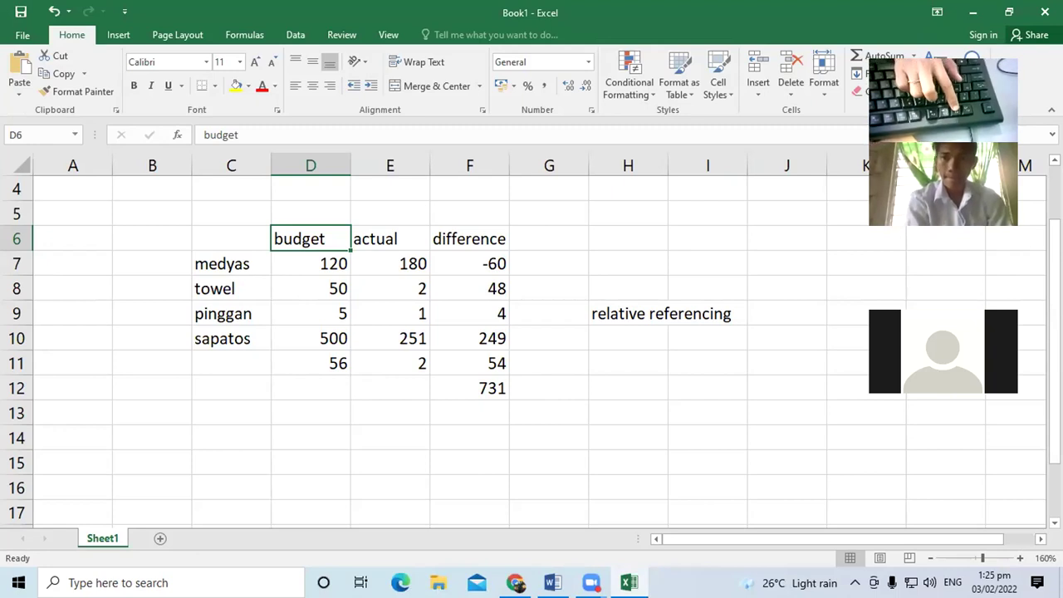
- Change the D6 heading from budget to budgeted
{"action": "key", "text": "F2"}
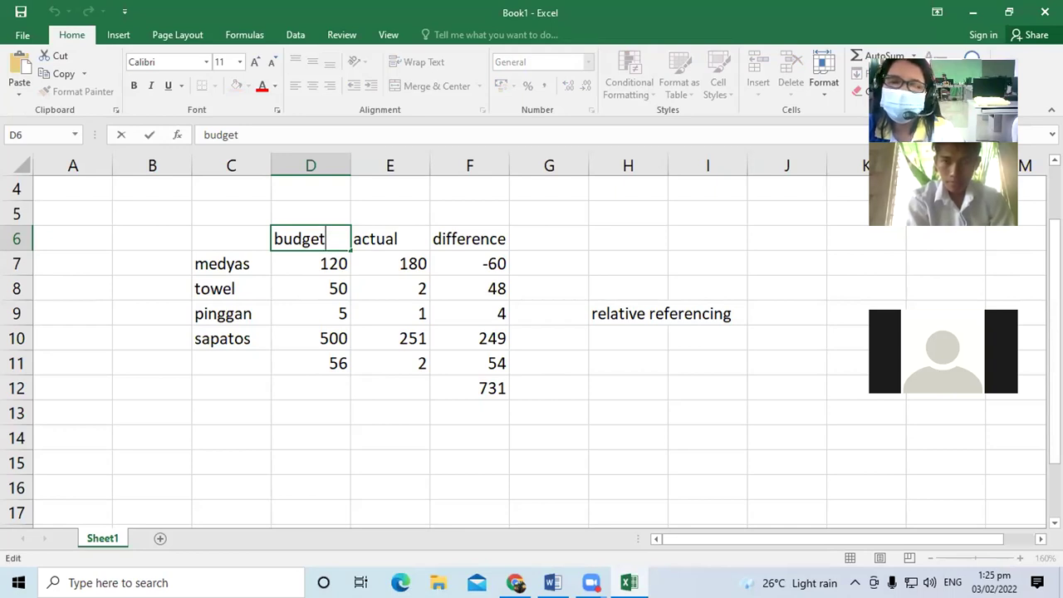
{"action": "type", "text": "ed"}
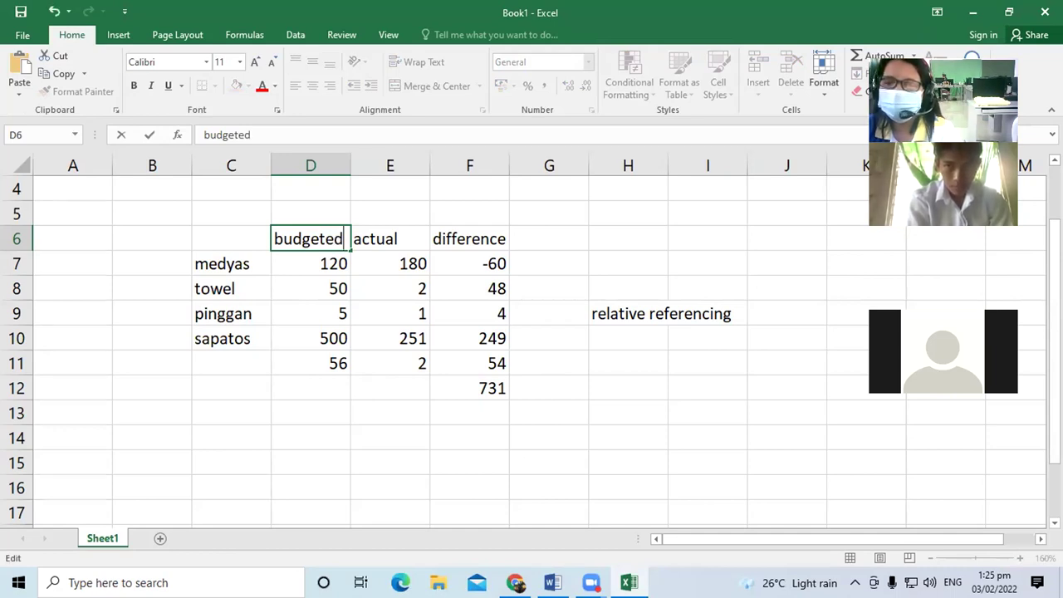
{"action": "key", "text": "Return"}
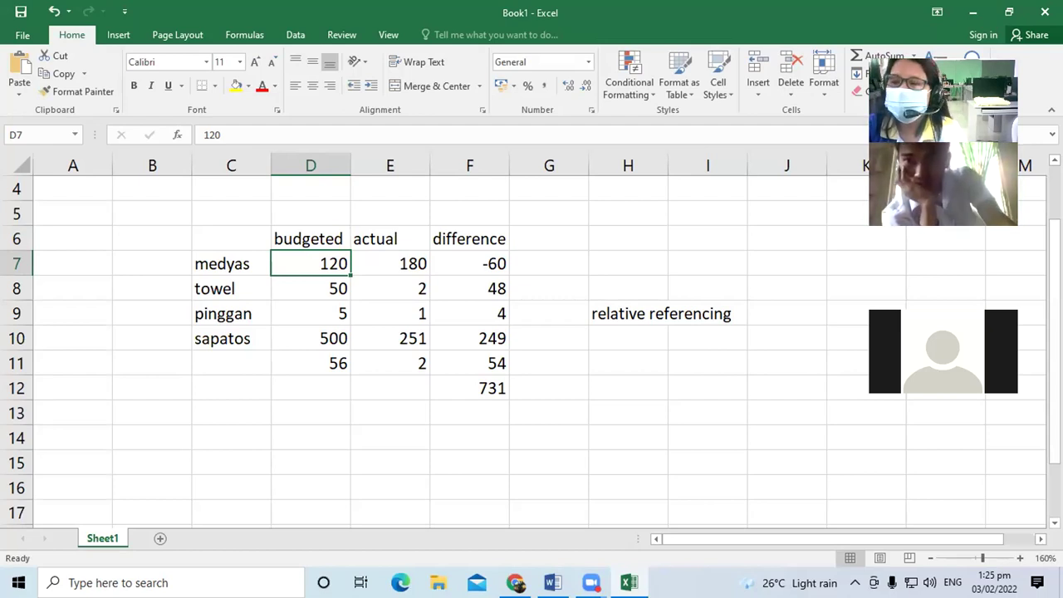
- Change the medyas budget in D7 from 120 to 1020
{"action": "key", "text": "F2"}
{"action": "left_click", "coordinate": [328, 263]}
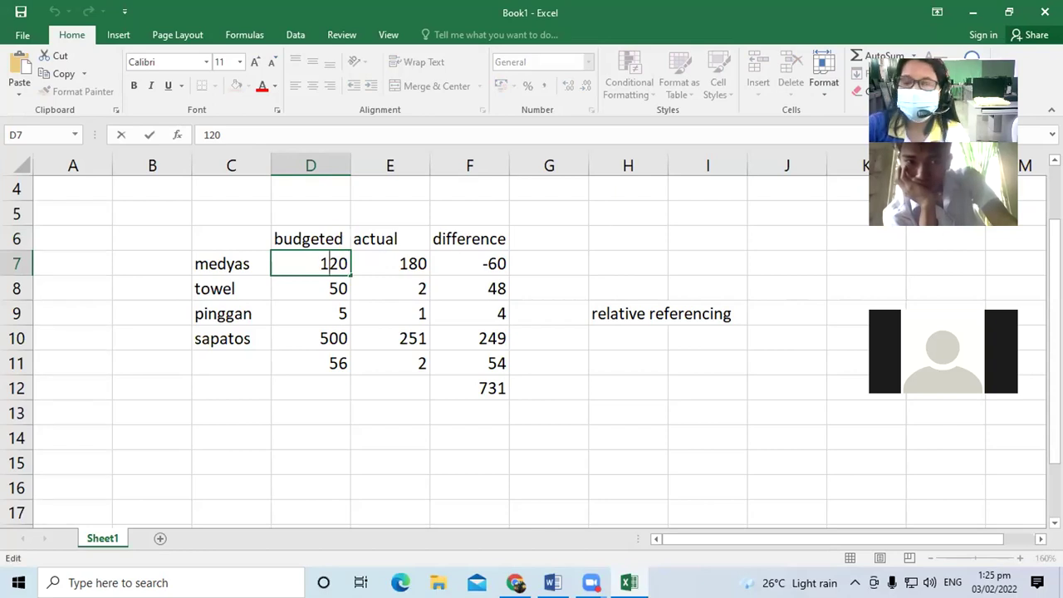
{"action": "type", "text": "0"}
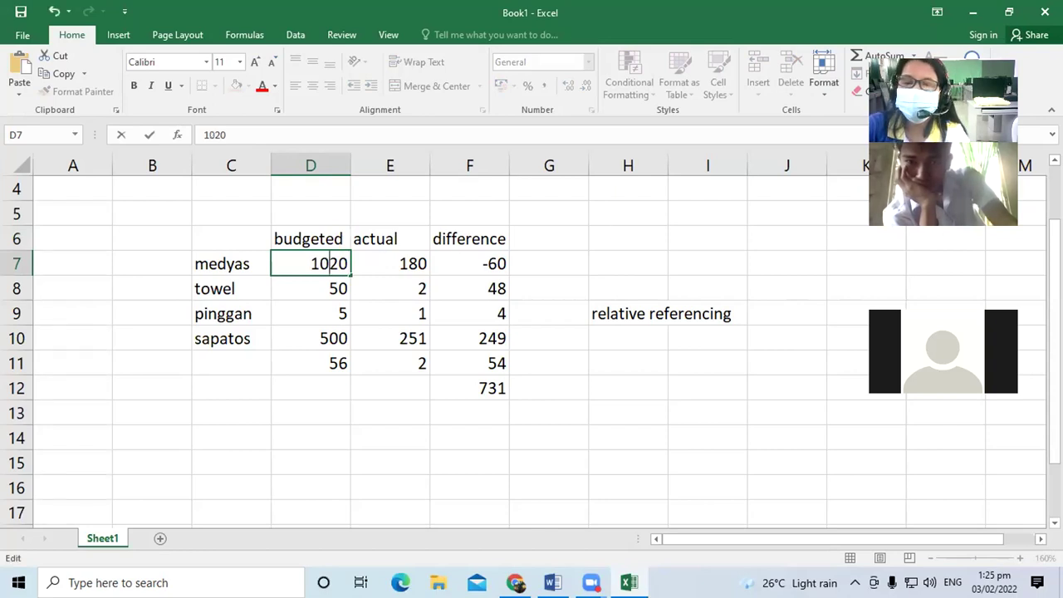
{"action": "key", "text": "Return"}
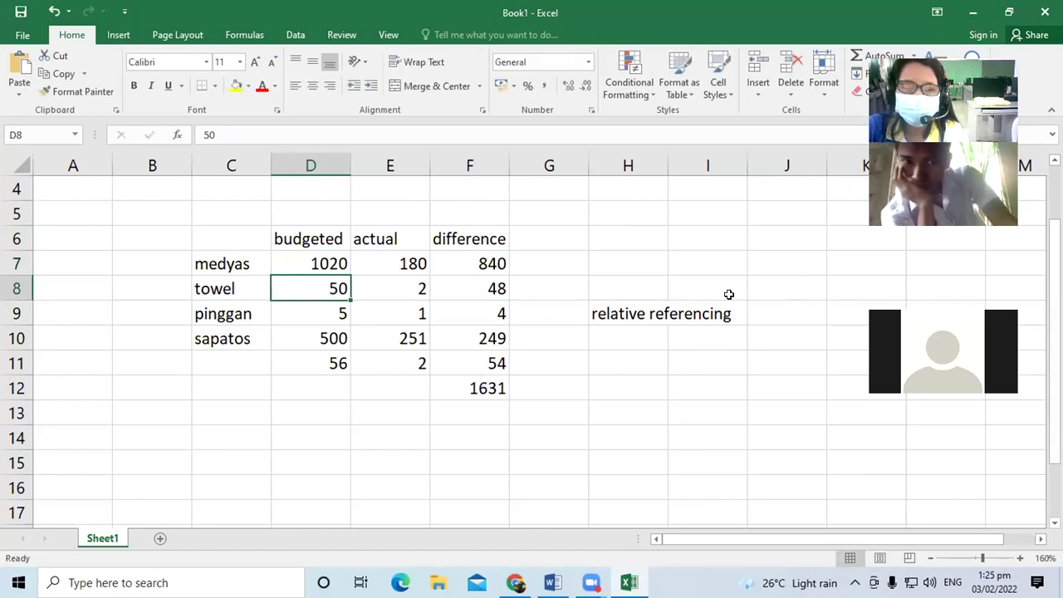
- Change the towel budget in D8 from 50 to 500, so the total becomes 2081
{"action": "key", "text": "F2"}
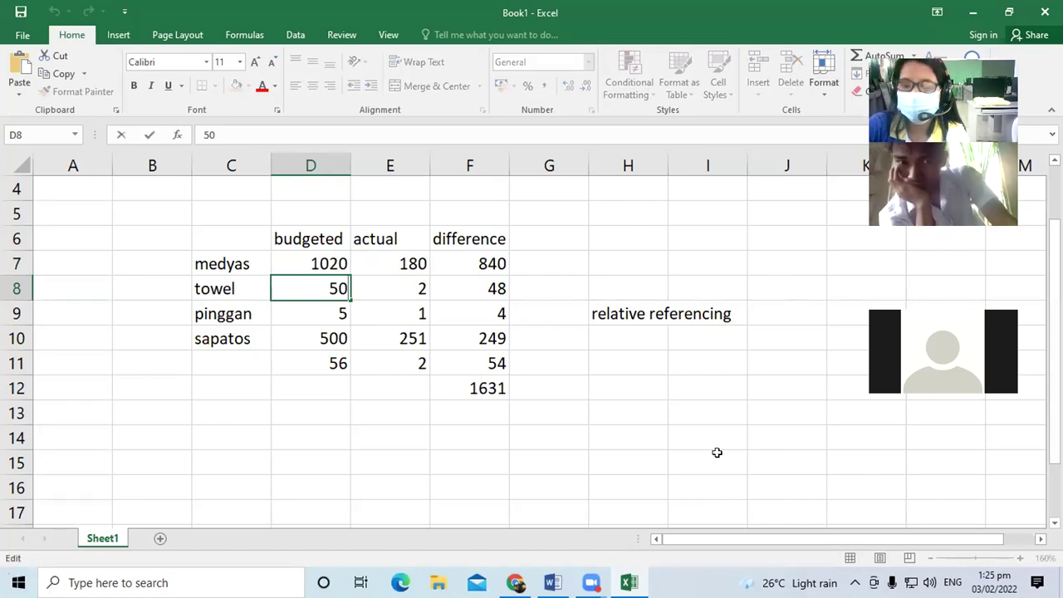
{"action": "key", "text": "Left"}
{"action": "key", "text": "Left"}
{"action": "type", "text": "0"}
{"action": "key", "text": "ctrl+Return"}
{"action": "key", "text": "Return"}
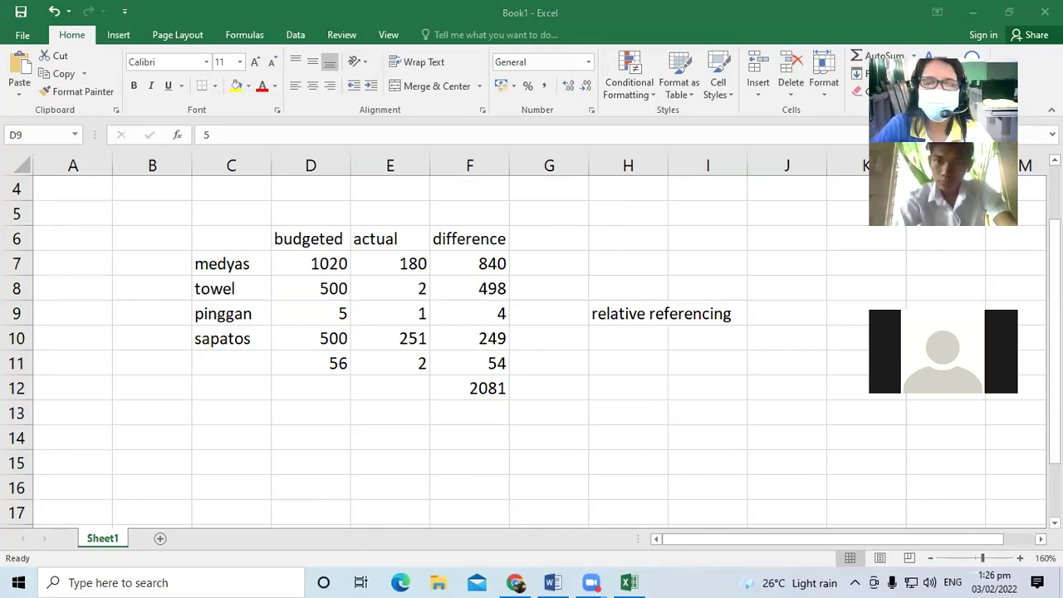
{"action": "left_click", "coordinate": [639, 315]}
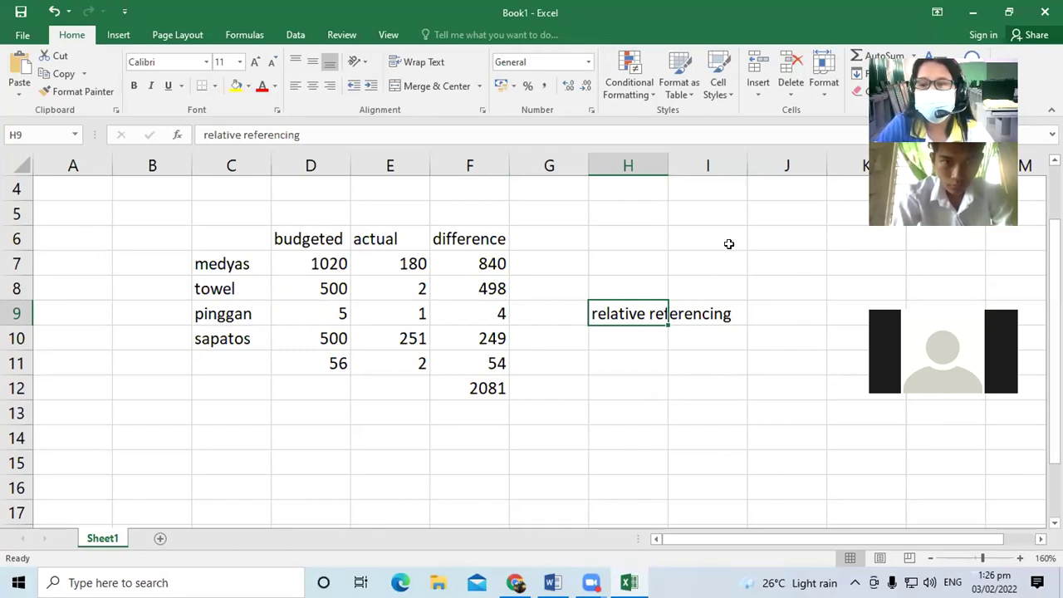
- Add an 's' after 'relative' so the H9 note reads 'relatives referencing'
{"action": "double_click", "coordinate": [647, 312]}
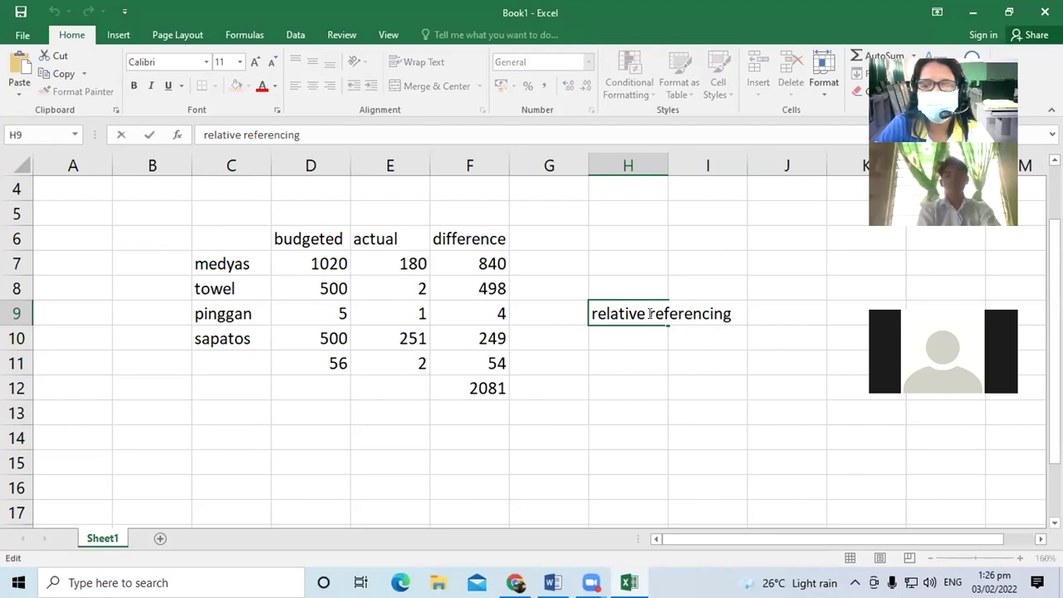
{"action": "left_click", "coordinate": [678, 313]}
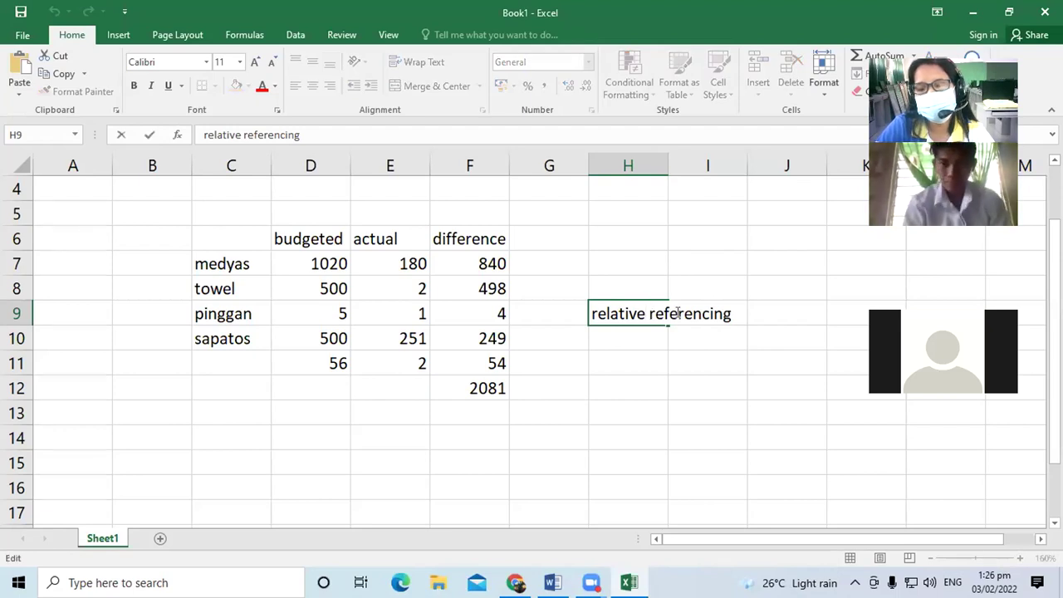
{"action": "left_click", "coordinate": [648, 312]}
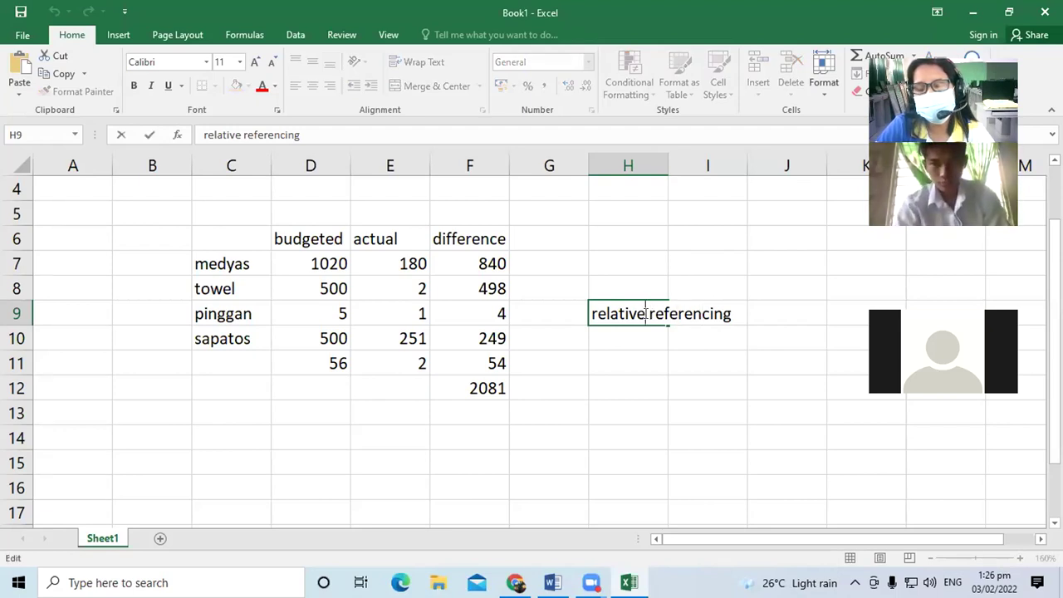
{"action": "type", "text": "s"}
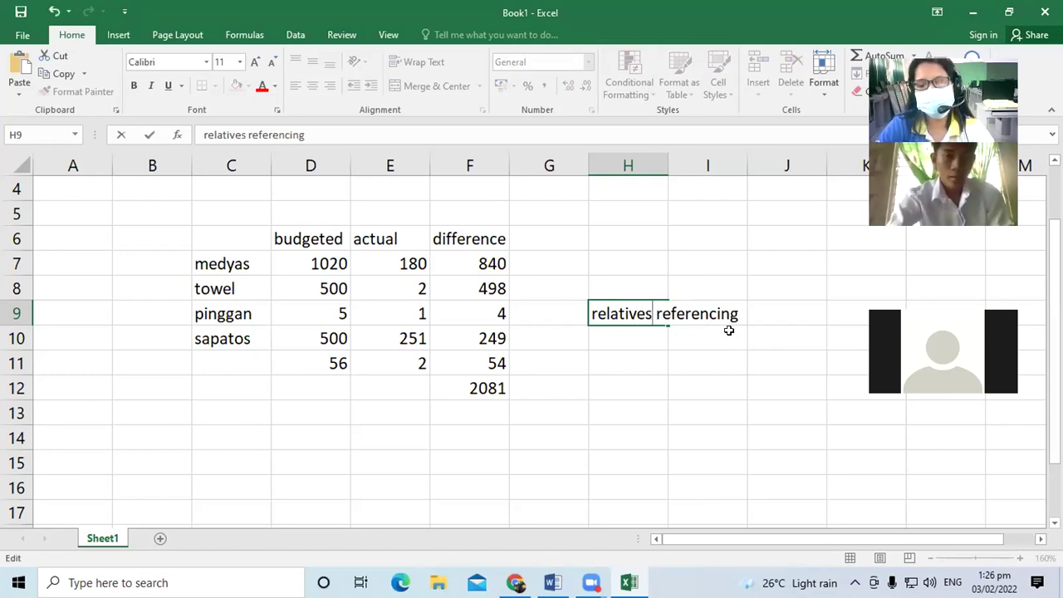
{"action": "key", "text": "Return"}
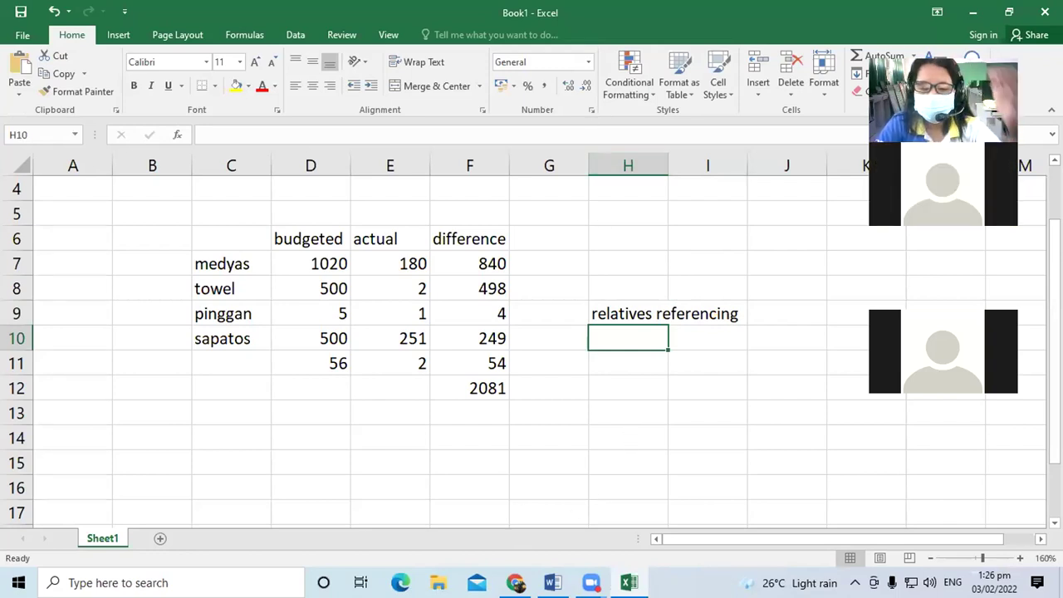
{"action": "left_click", "coordinate": [515, 582]}
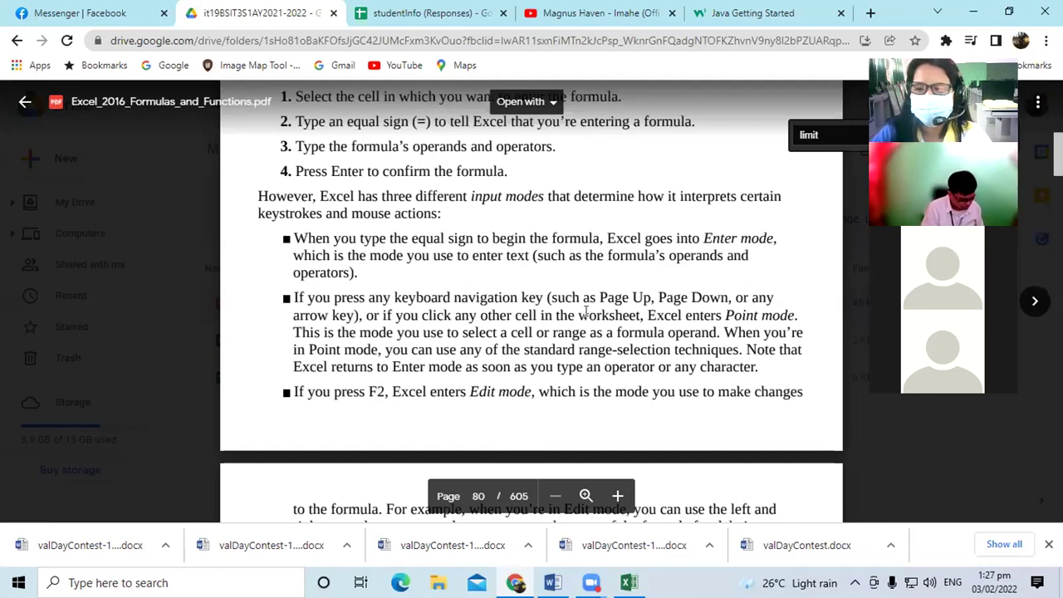
{"action": "scroll", "coordinate": [587, 307], "scroll_direction": "down", "scroll_amount": 3}
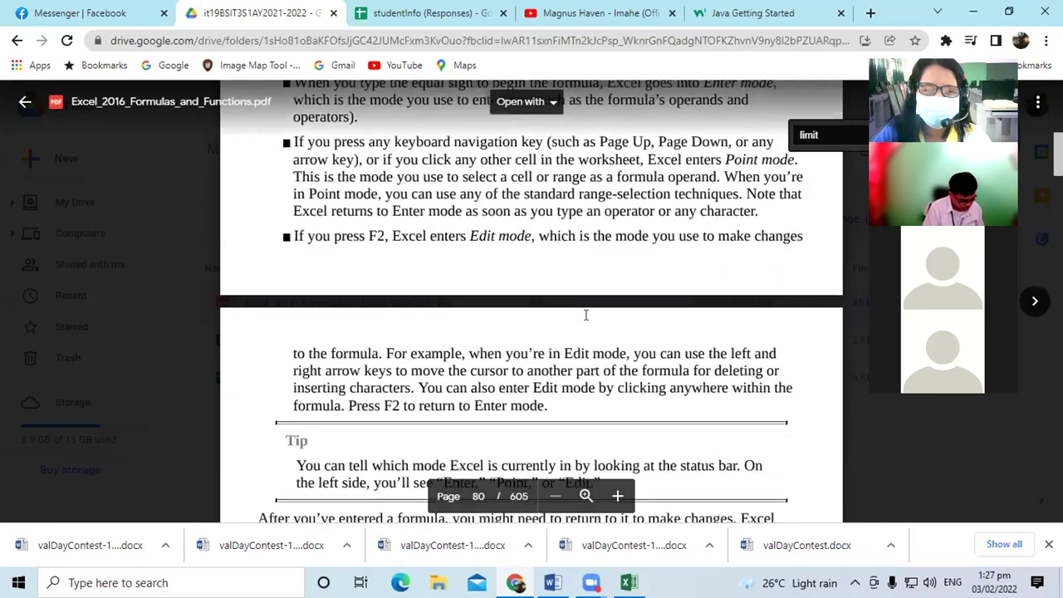
{"action": "scroll", "coordinate": [586, 311], "scroll_direction": "down", "scroll_amount": 1}
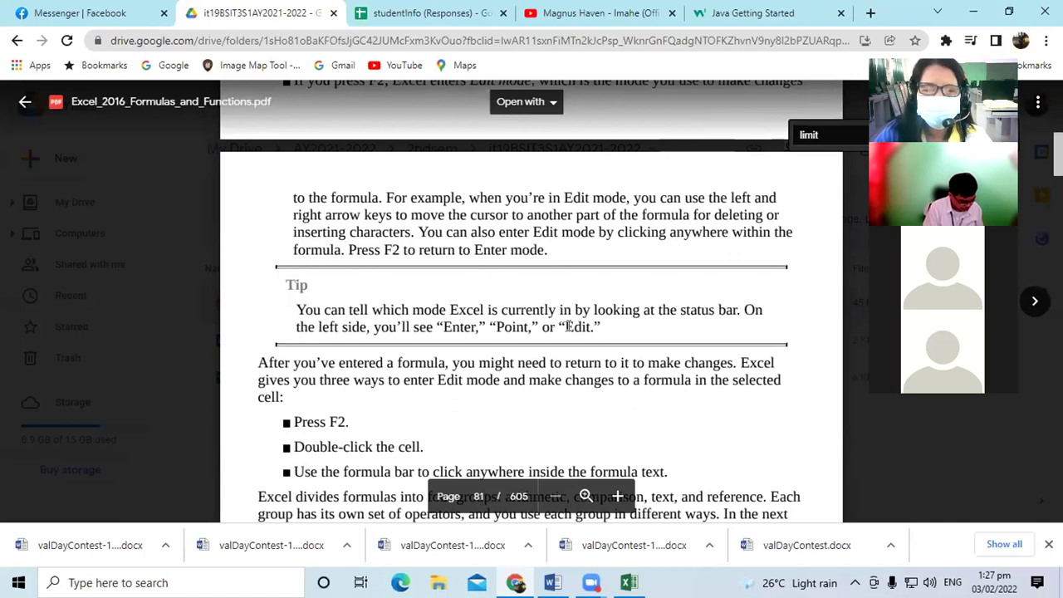
{"action": "scroll", "coordinate": [529, 333], "scroll_direction": "down", "scroll_amount": 1}
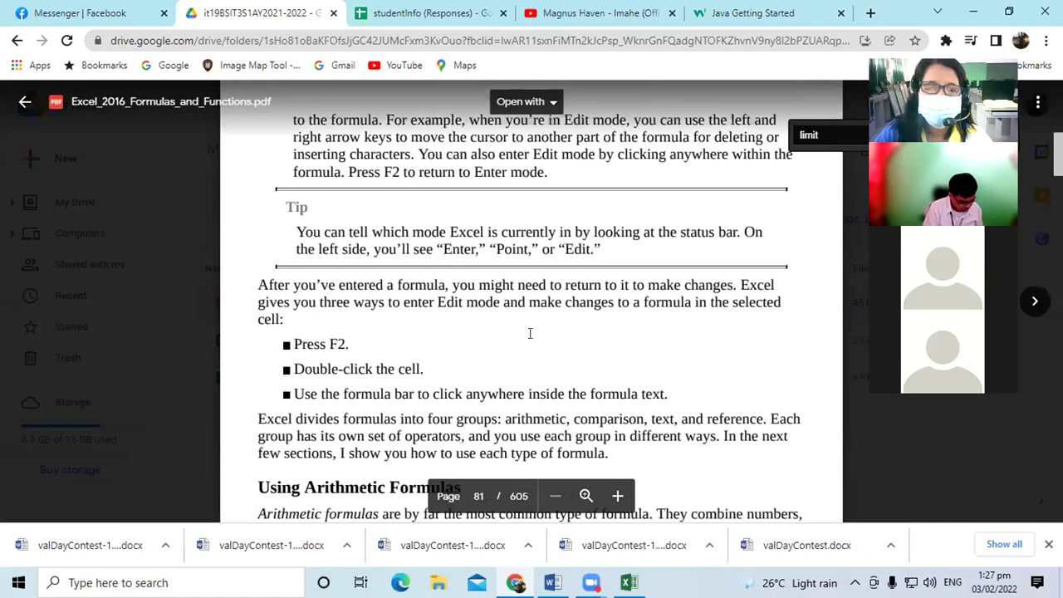
{"action": "triple_click", "coordinate": [340, 343]}
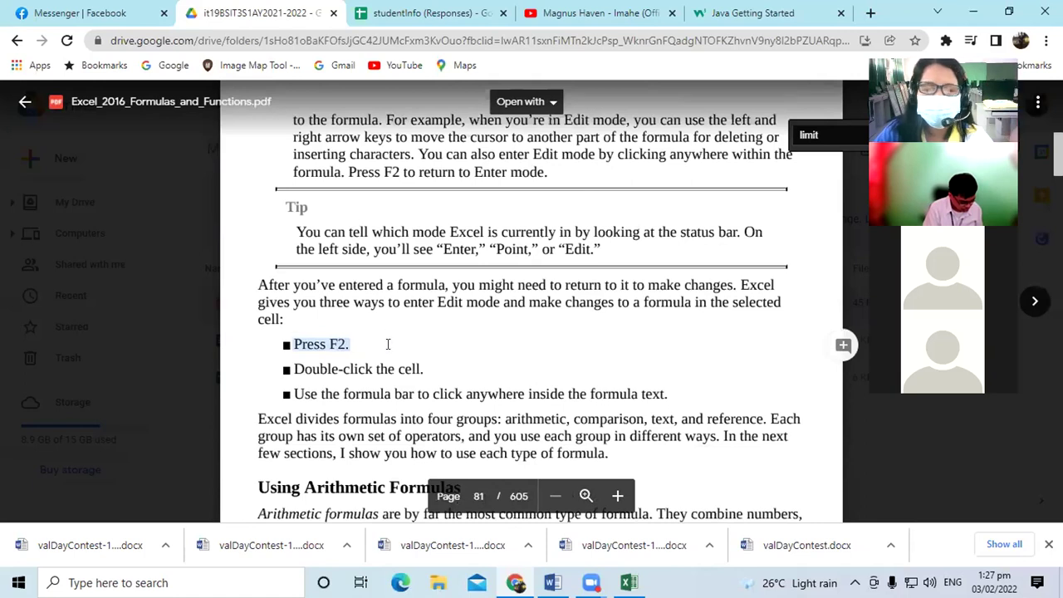
{"action": "left_click_drag", "start_coordinate": [296, 368], "coordinate": [417, 367]}
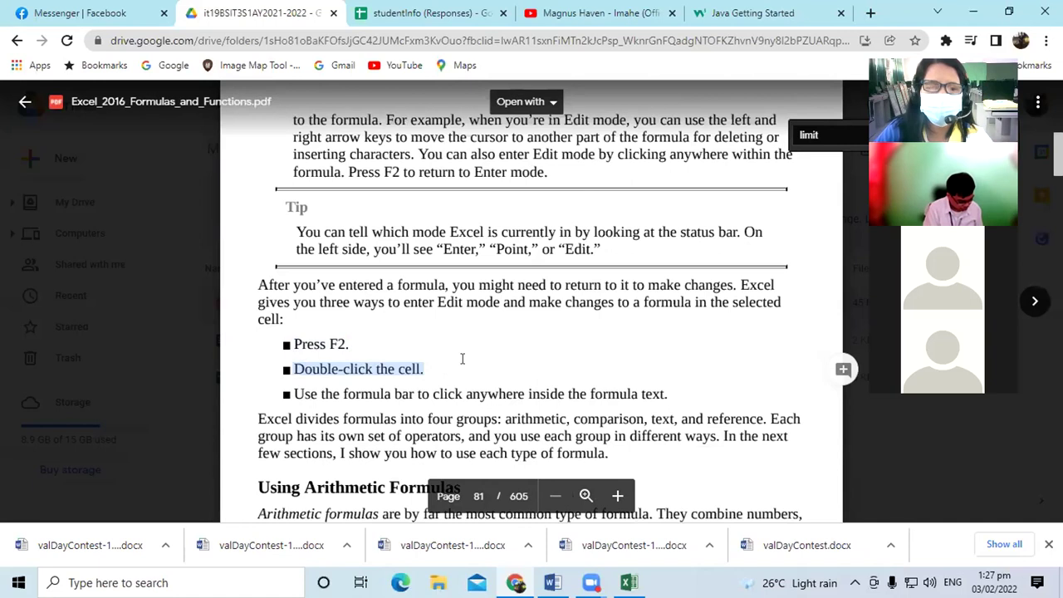
{"action": "scroll", "coordinate": [462, 359], "scroll_direction": "down", "scroll_amount": 2}
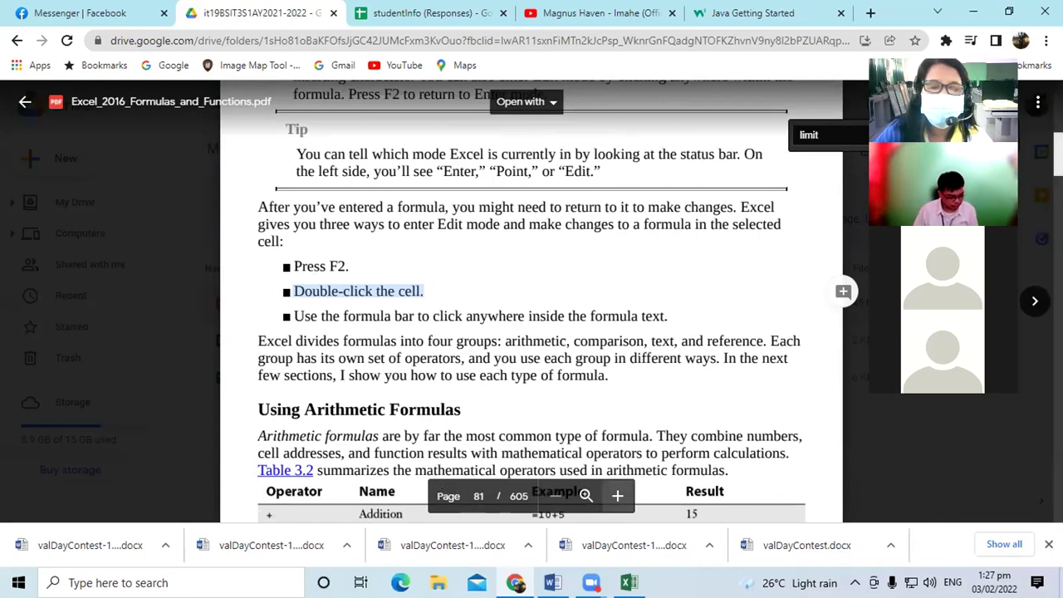
{"action": "key", "text": "alt+Tab"}
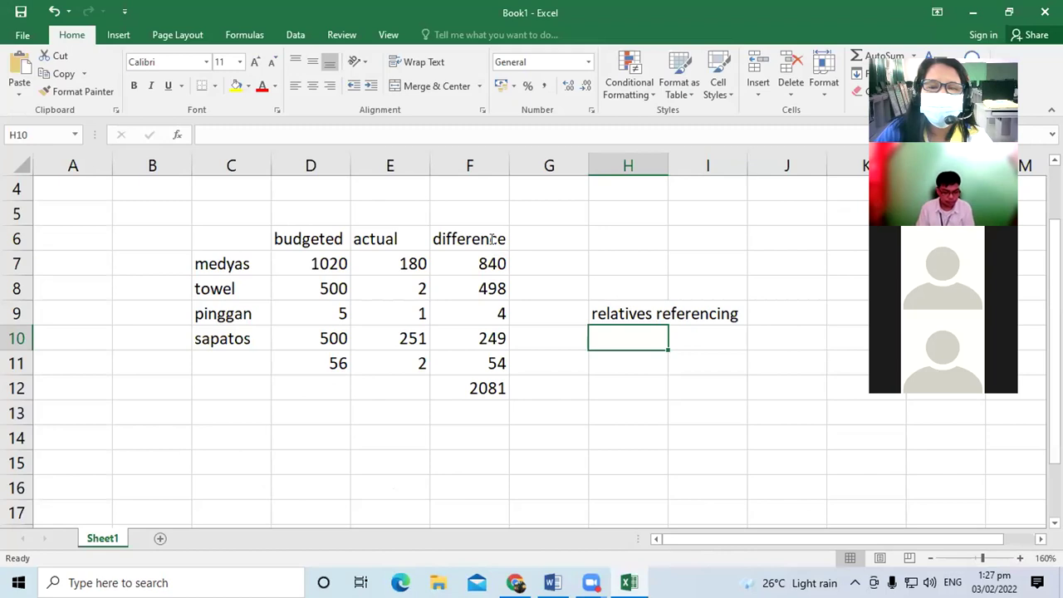
- Rename the F6 heading to 'Difference here you go' with a capital D, then return to the PDF
{"action": "double_click", "coordinate": [487, 238]}
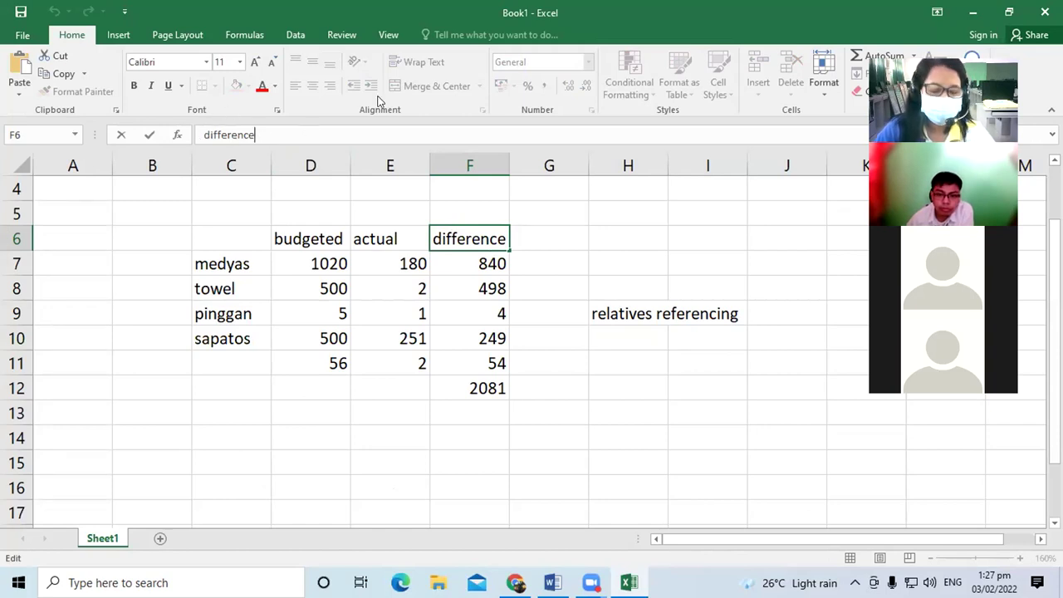
{"action": "type", "text": "here your"}
{"action": "key", "text": "BackSpace"}
{"action": "type", "text": "go"}
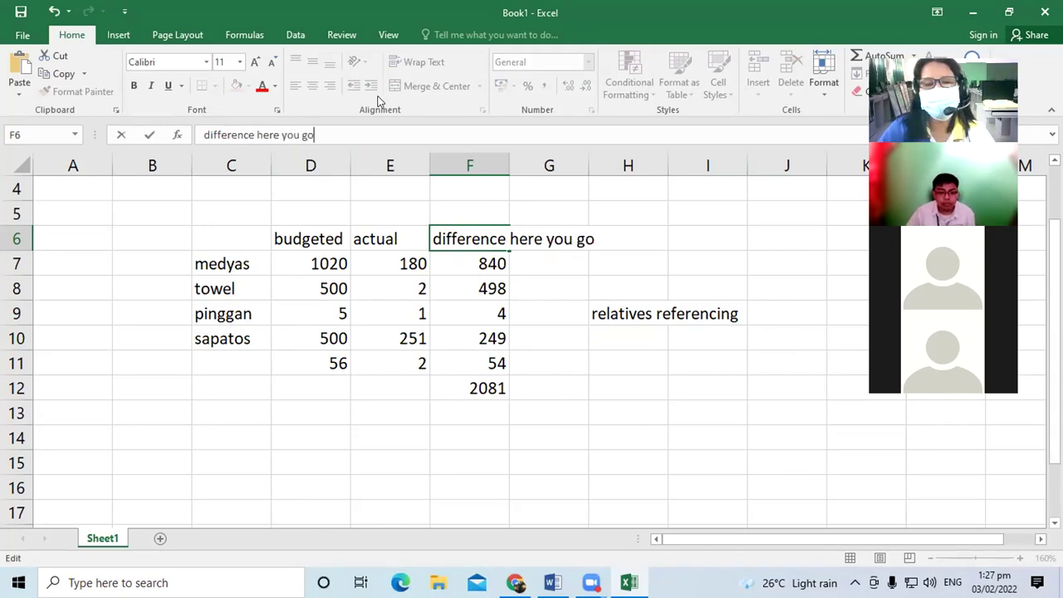
{"action": "left_click", "coordinate": [218, 134]}
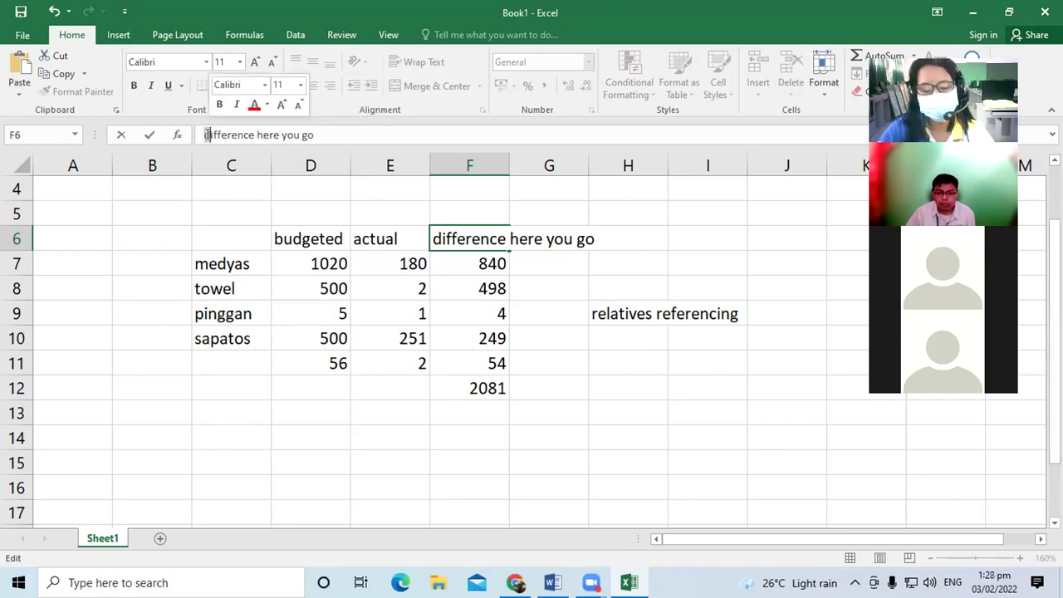
{"action": "key", "text": "BackSpace"}
{"action": "type", "text": "D"}
{"action": "key", "text": "Return"}
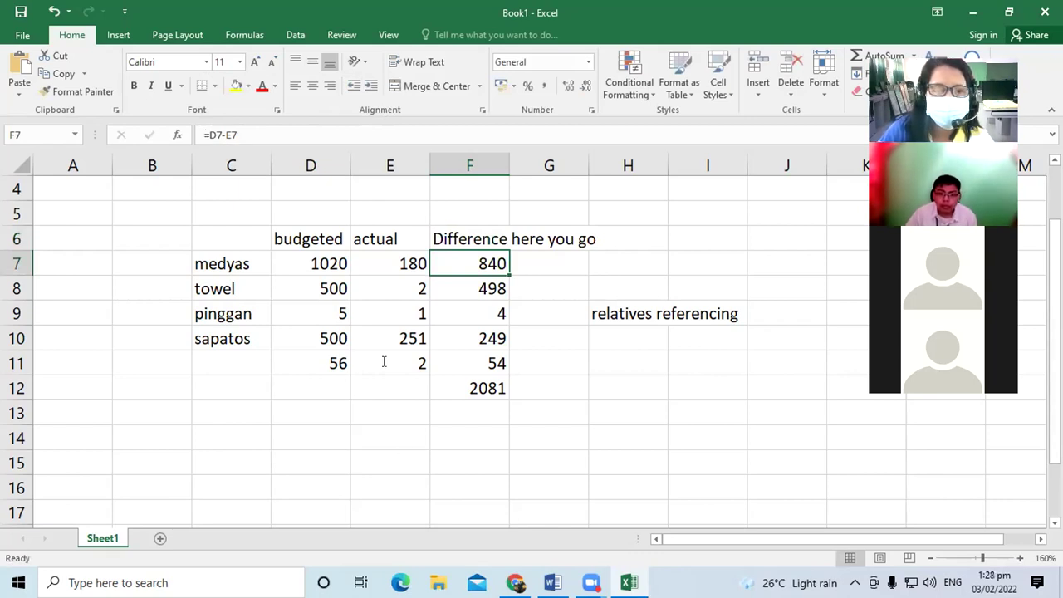
{"action": "key", "text": "alt+Tab"}
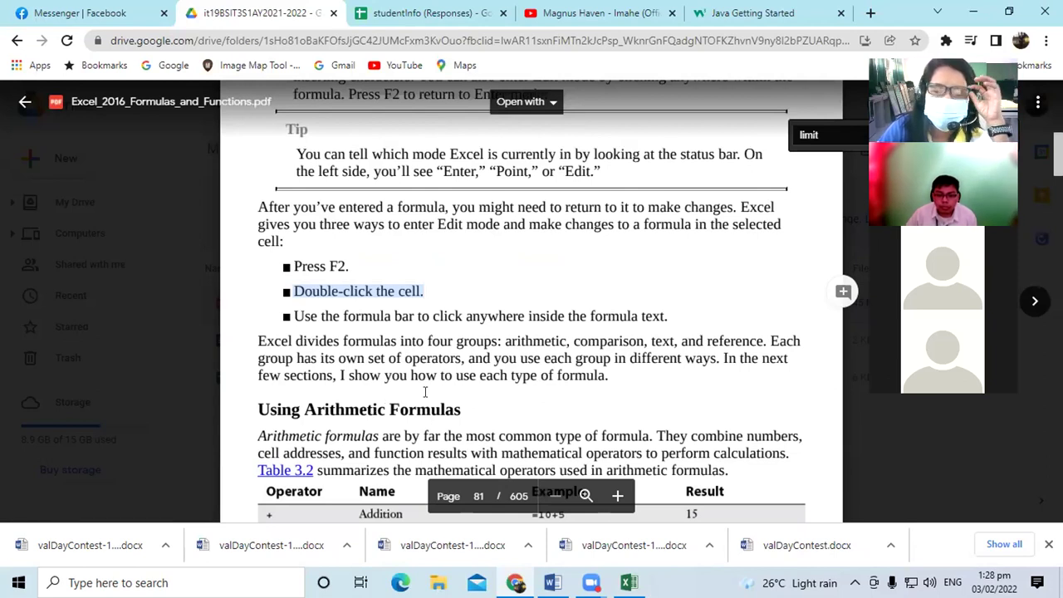
- Scroll the formulas PDF to Table 3.2 The Arithmetic Operators and zoom in on it
{"action": "scroll", "coordinate": [426, 392], "scroll_direction": "down", "scroll_amount": 1}
{"action": "scroll", "coordinate": [426, 390], "scroll_direction": "down", "scroll_amount": 1}
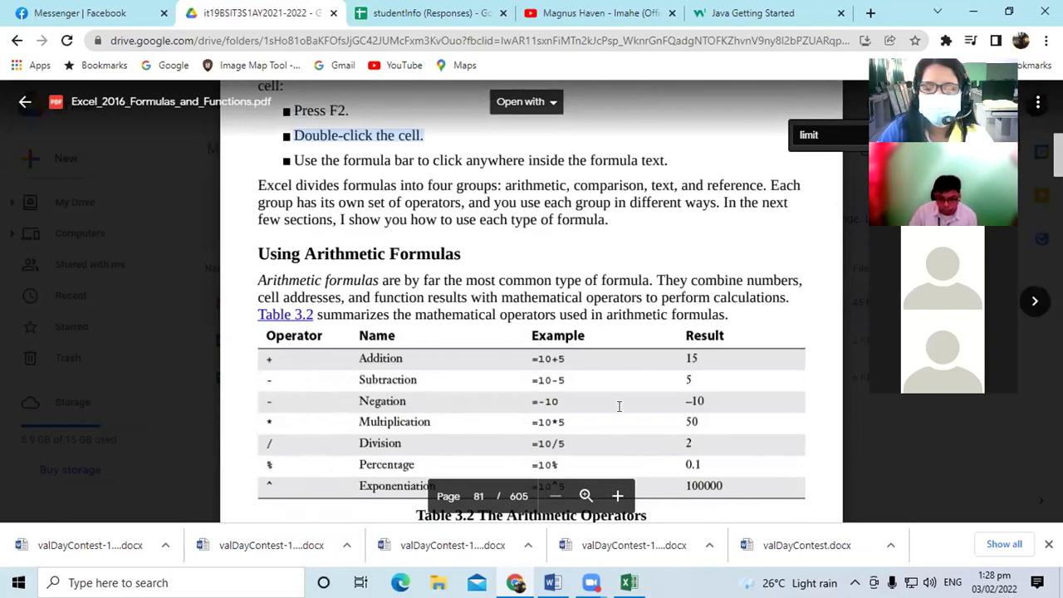
{"action": "scroll", "coordinate": [685, 353], "scroll_direction": "down", "scroll_amount": 2}
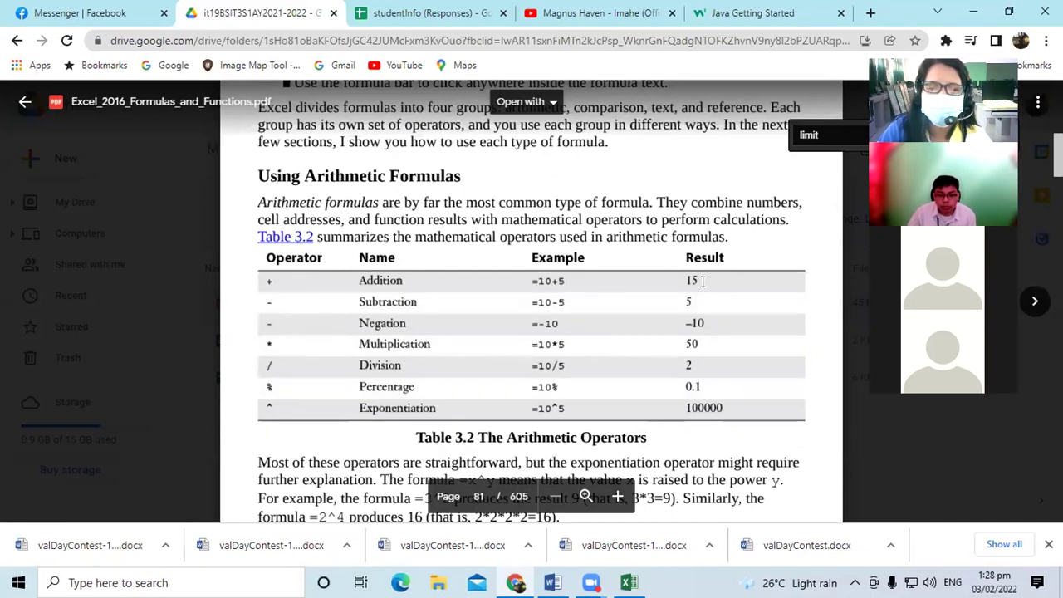
{"action": "left_click", "coordinate": [618, 497]}
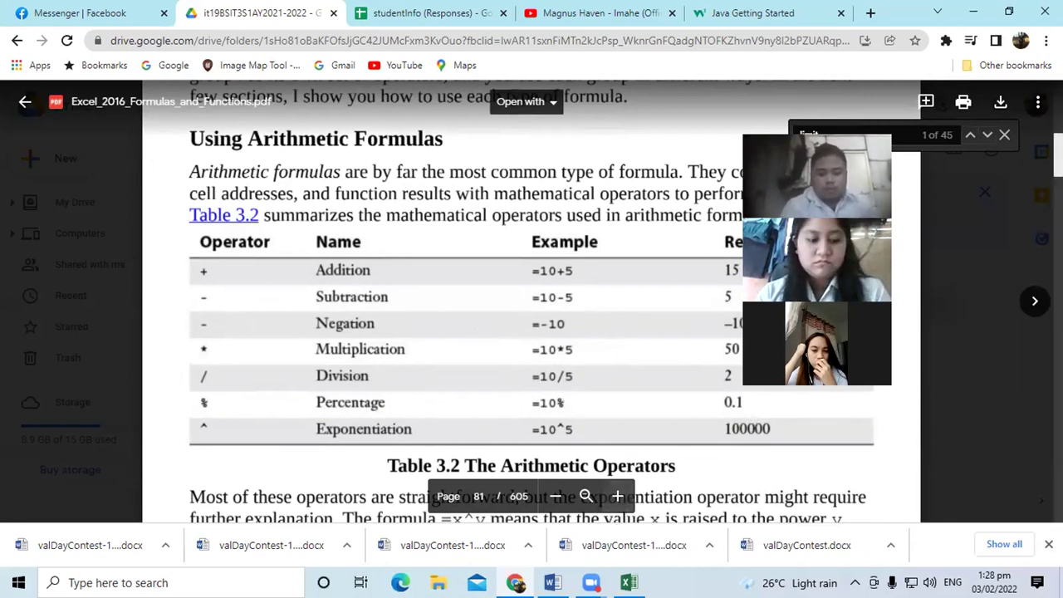
- Enter 10% in cell H14 as a percentage, adding then removing a decimal place
{"action": "key", "text": "alt+Tab"}
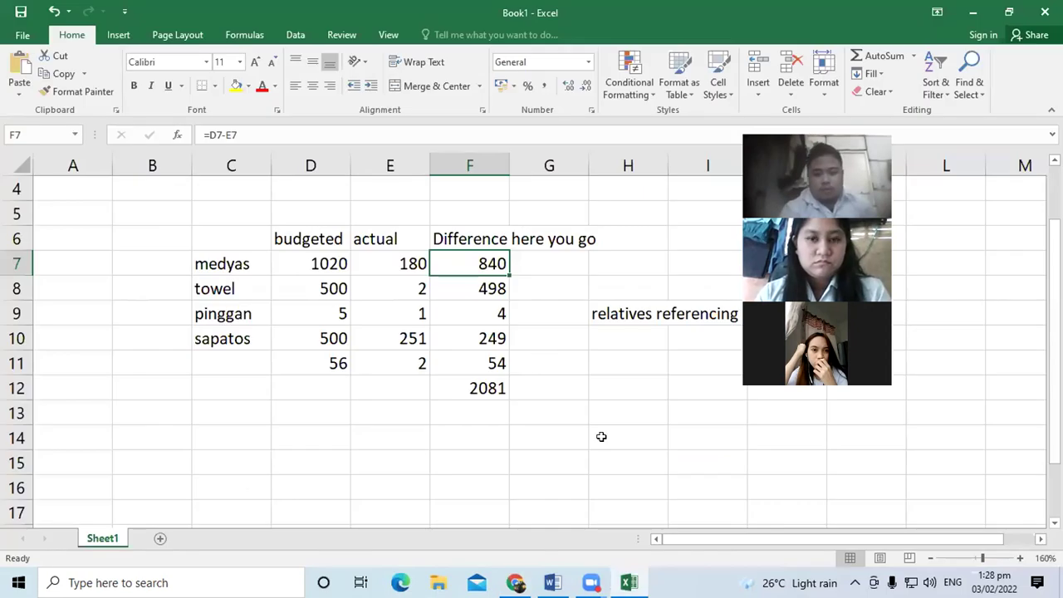
{"action": "left_click", "coordinate": [601, 435]}
{"action": "type", "text": "10%"}
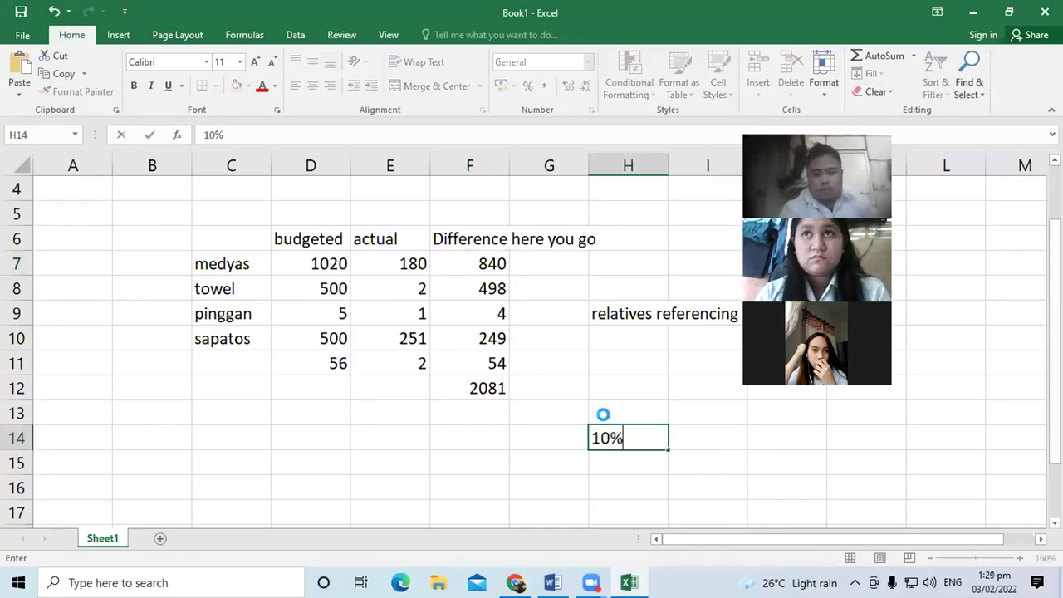
{"action": "key", "text": "Return"}
{"action": "left_click", "coordinate": [630, 430]}
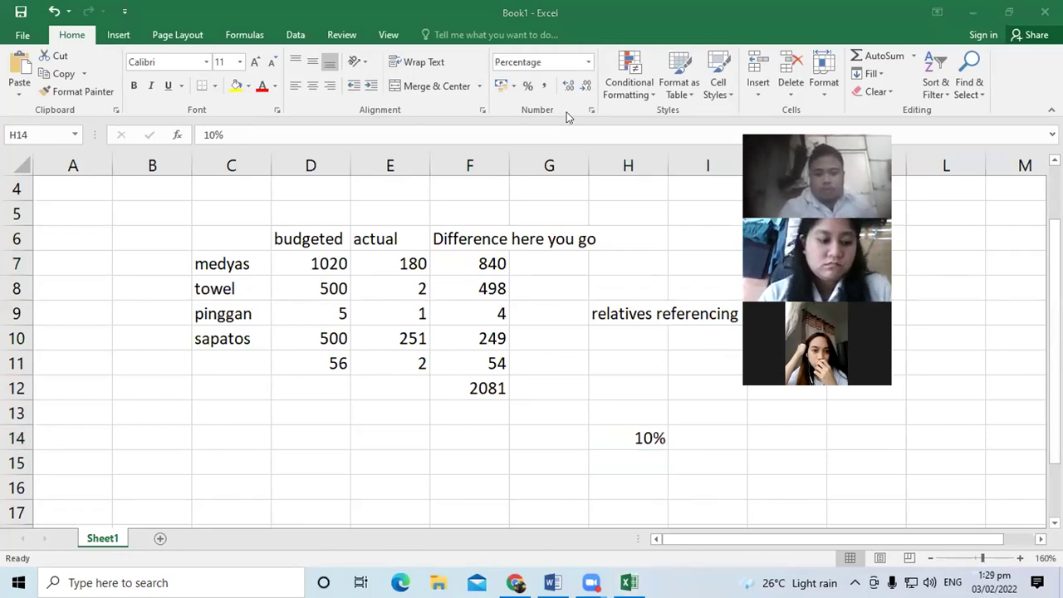
{"action": "left_click", "coordinate": [650, 440]}
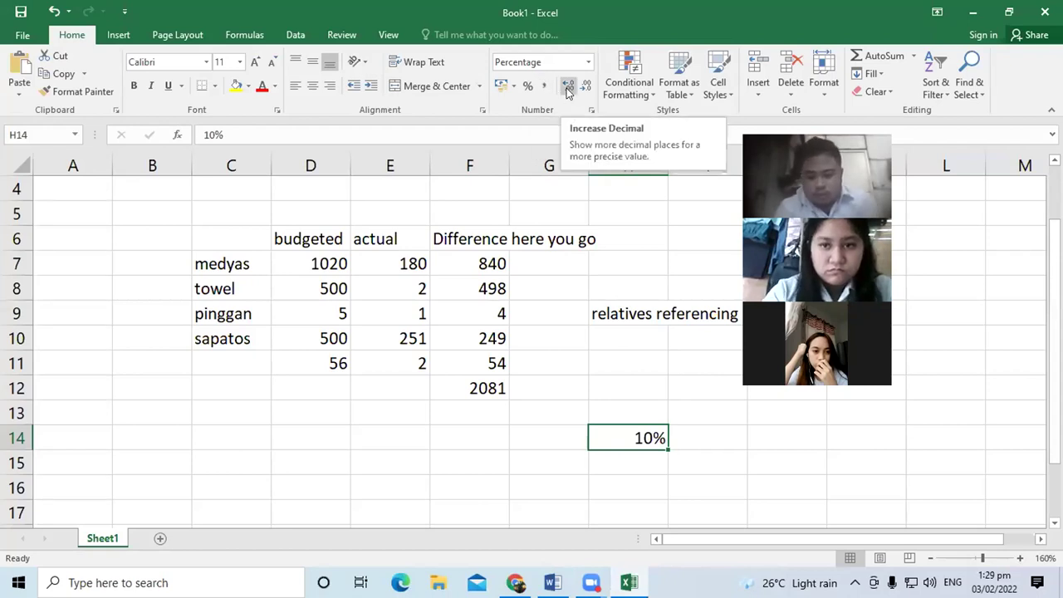
{"action": "left_click", "coordinate": [568, 90]}
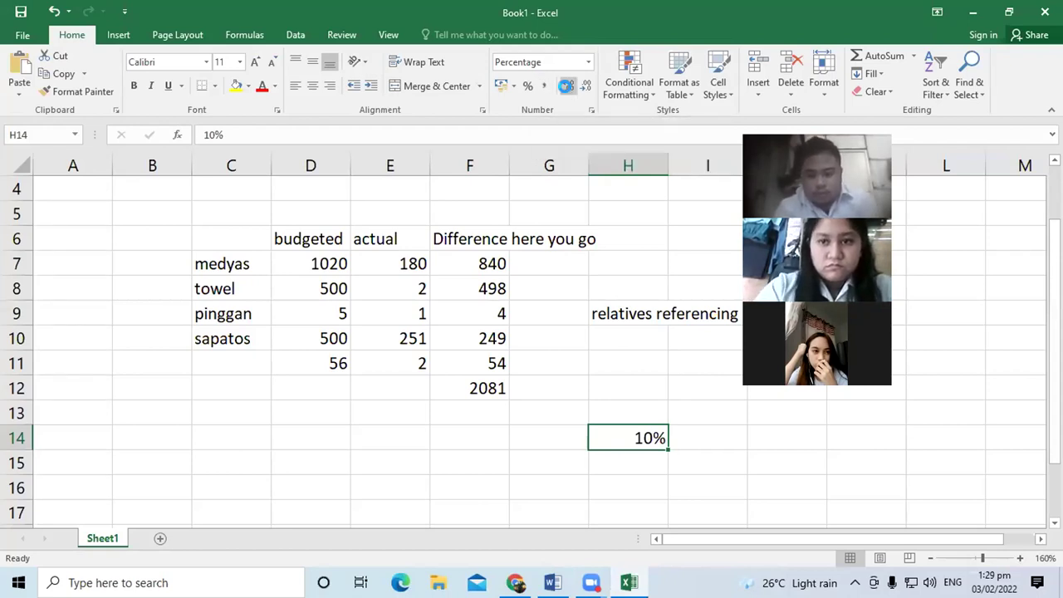
{"action": "left_click", "coordinate": [589, 88]}
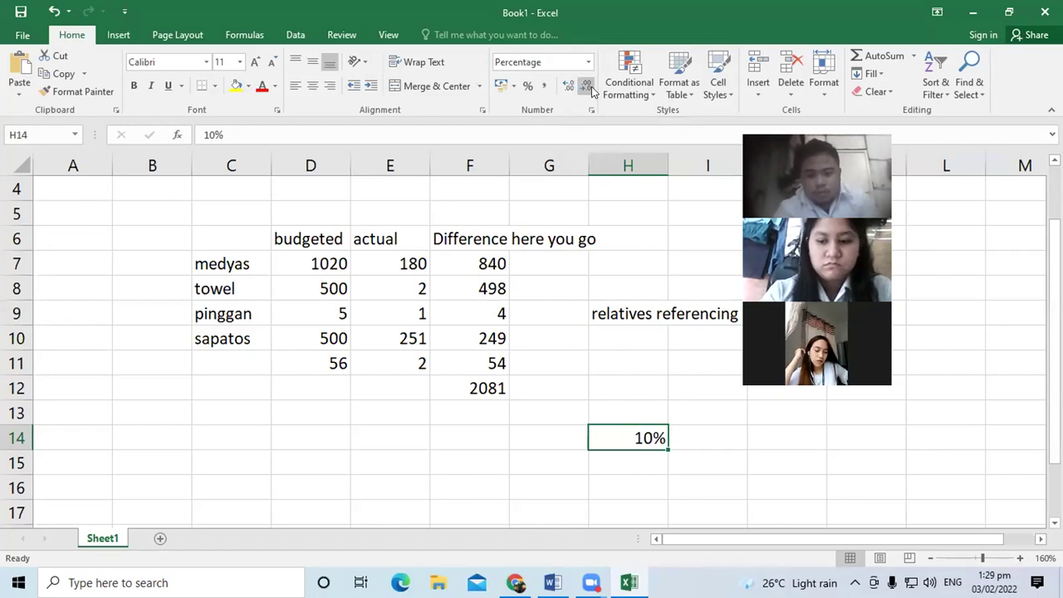
- Format H14's 0.10 as US dollar accounting ($ 0.10), after briefly trying peso
{"action": "left_click", "coordinate": [546, 88]}
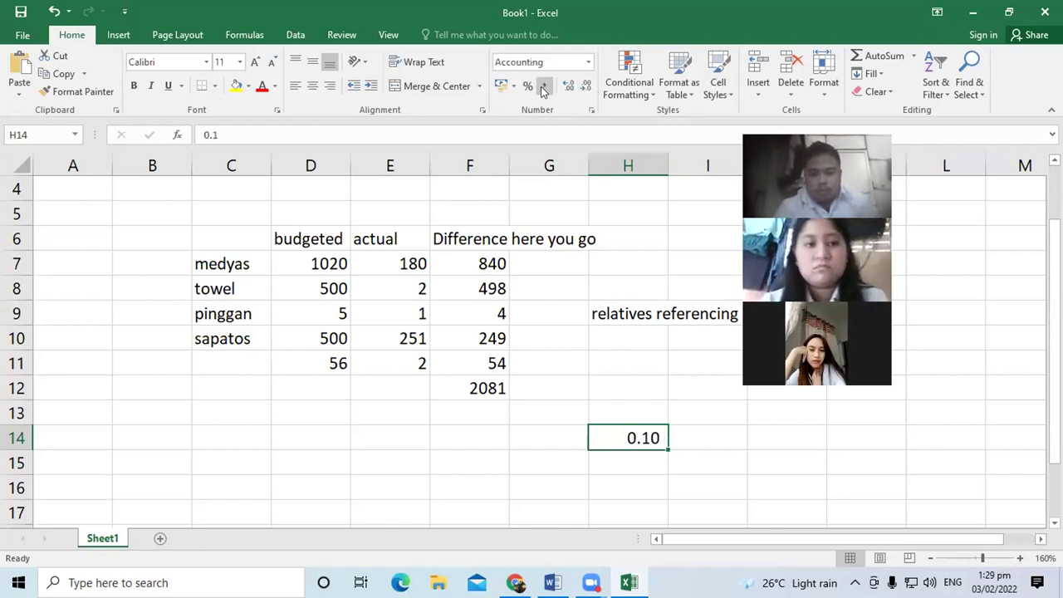
{"action": "left_click", "coordinate": [581, 86]}
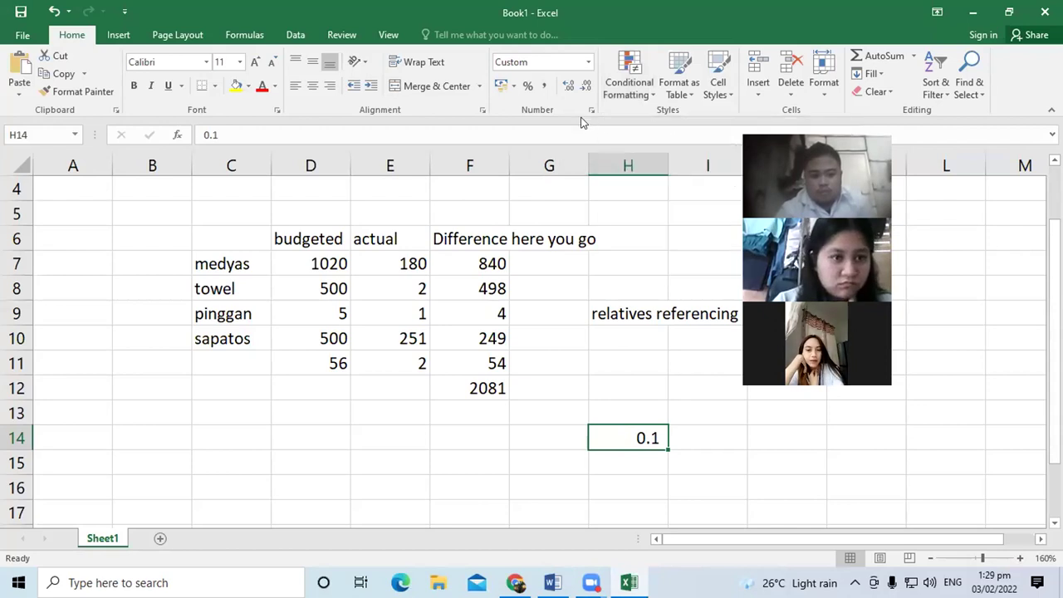
{"action": "left_click", "coordinate": [513, 88]}
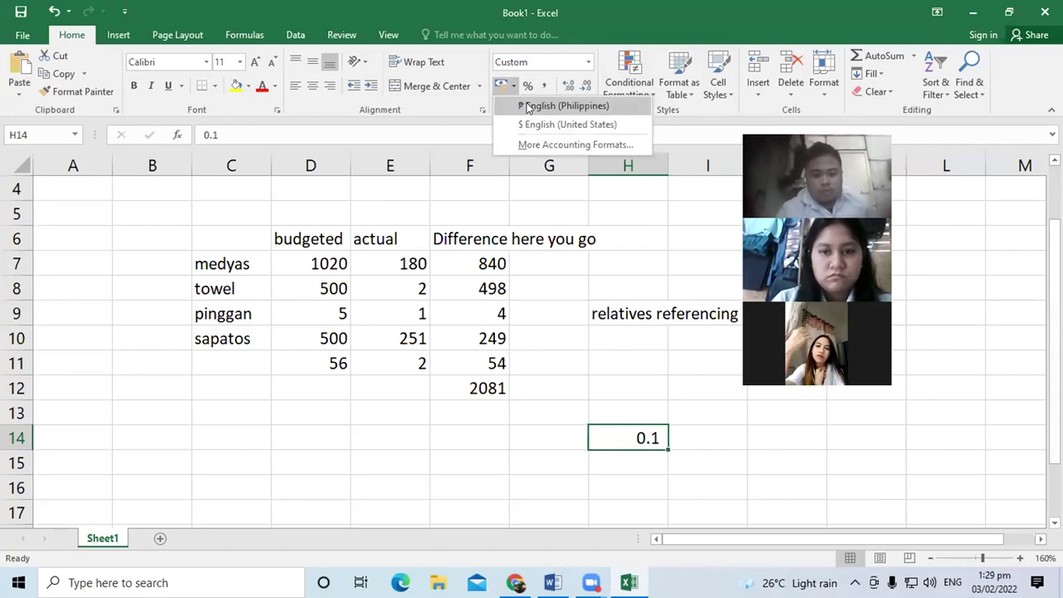
{"action": "left_click", "coordinate": [525, 106]}
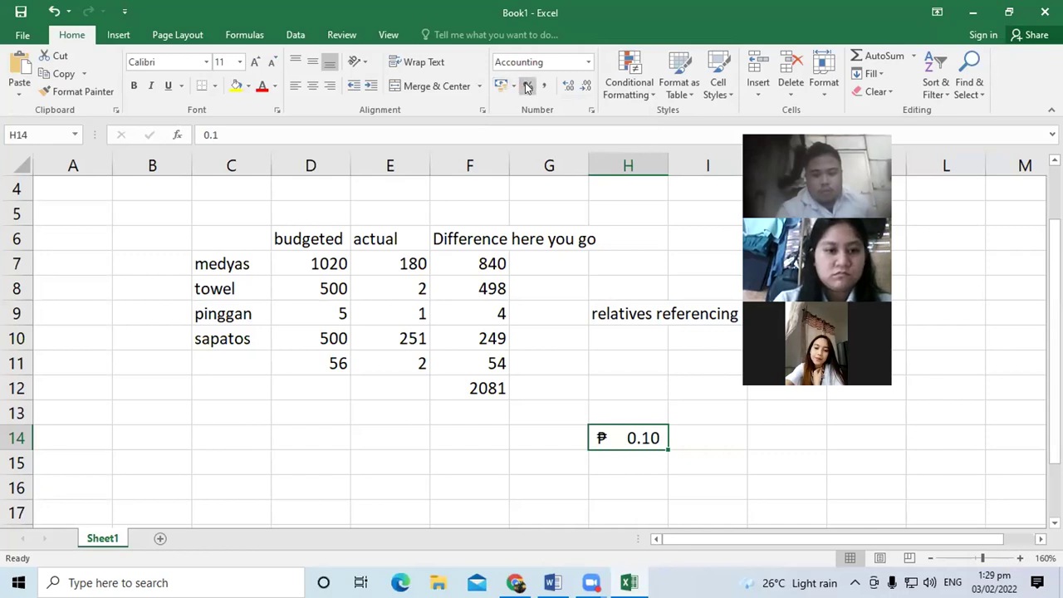
{"action": "left_click", "coordinate": [513, 86]}
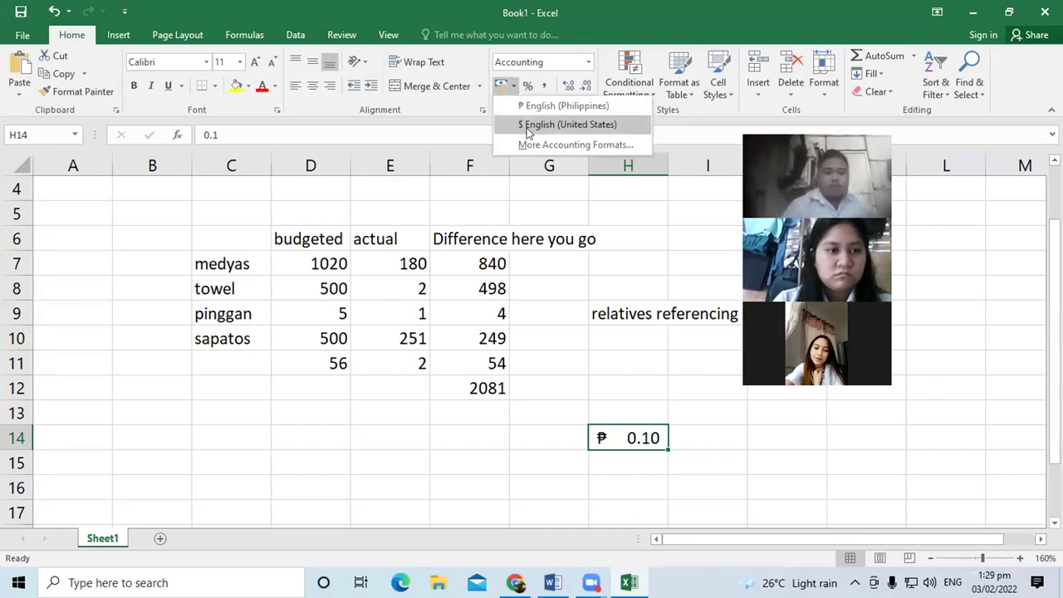
{"action": "left_click", "coordinate": [526, 126]}
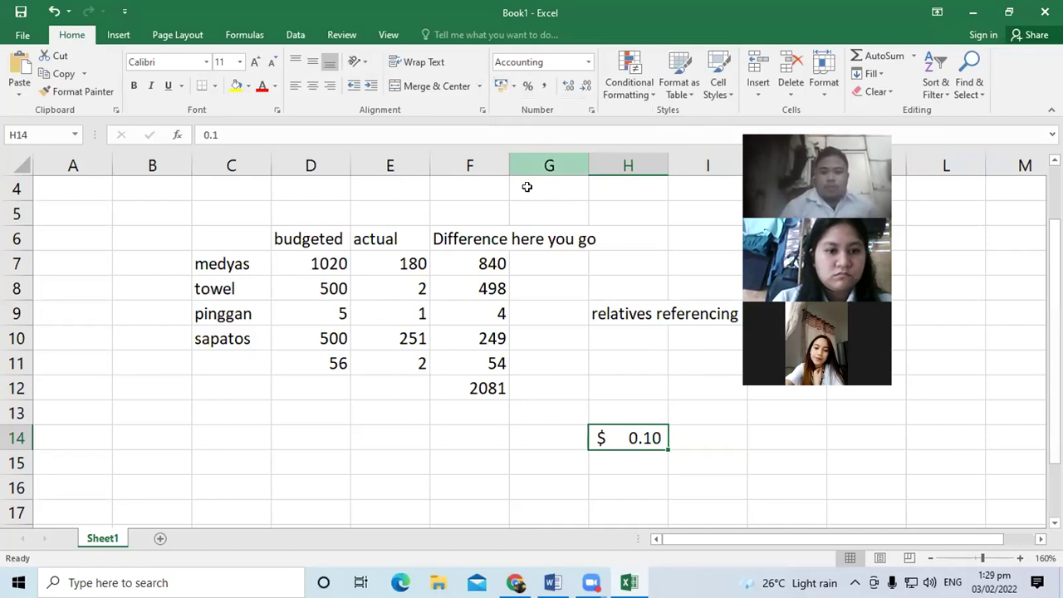
{"action": "left_click", "coordinate": [470, 385]}
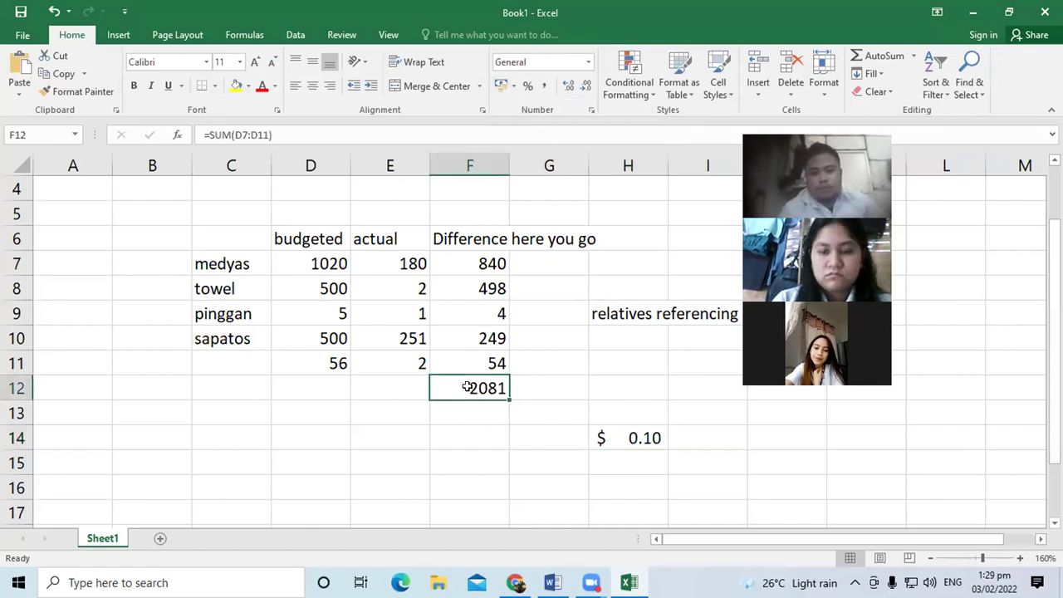
- Enter the plain value 20 in cell H13, replacing a mistyped $20 entry
{"action": "left_click", "coordinate": [635, 418]}
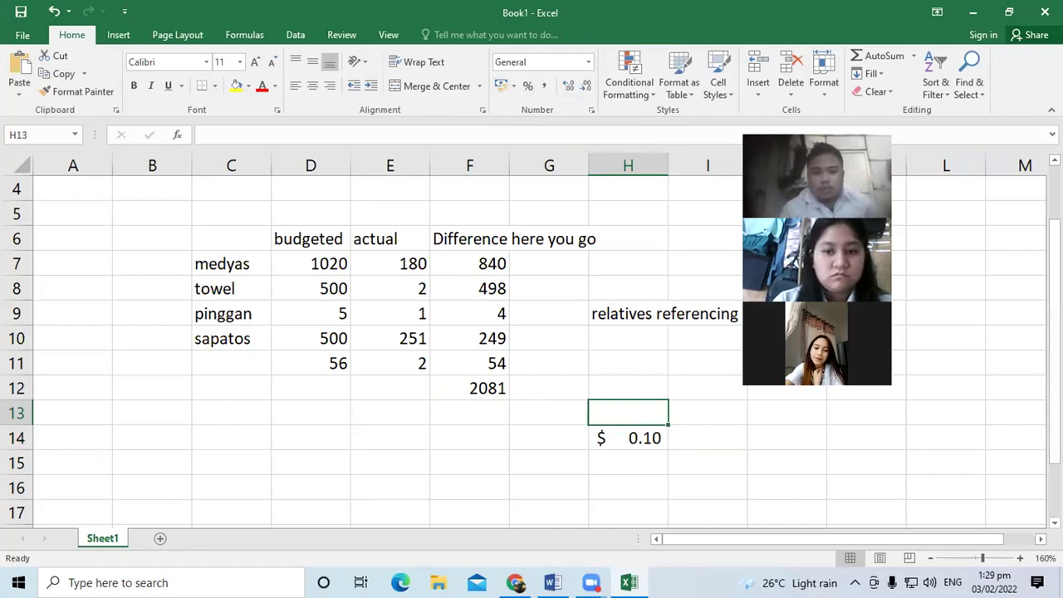
{"action": "type", "text": "%"}
{"action": "key", "text": "BackSpace"}
{"action": "type", "text": "$20"}
{"action": "key", "text": "Return"}
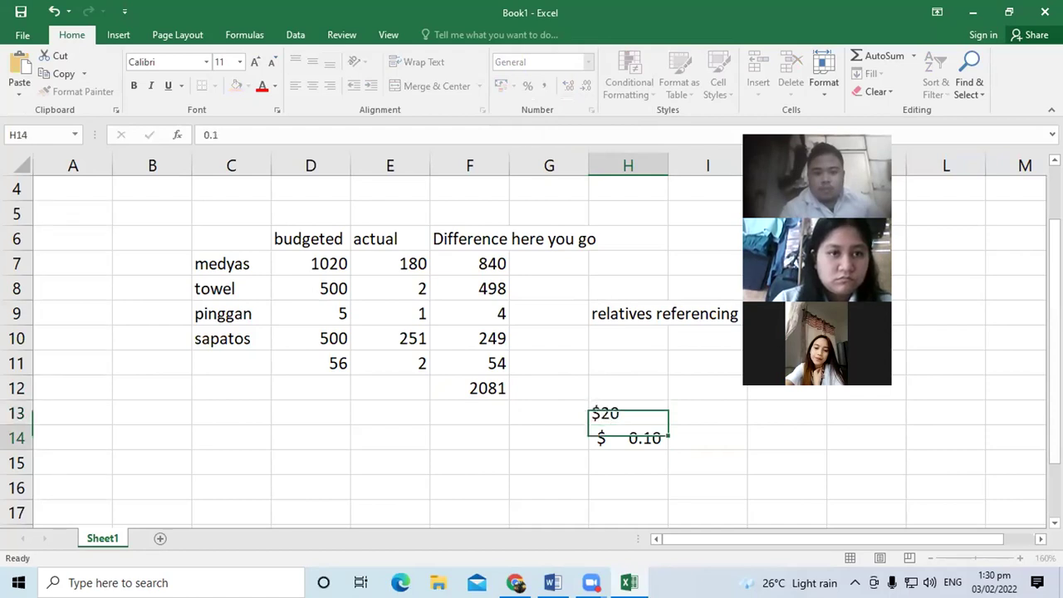
{"action": "left_click", "coordinate": [628, 412]}
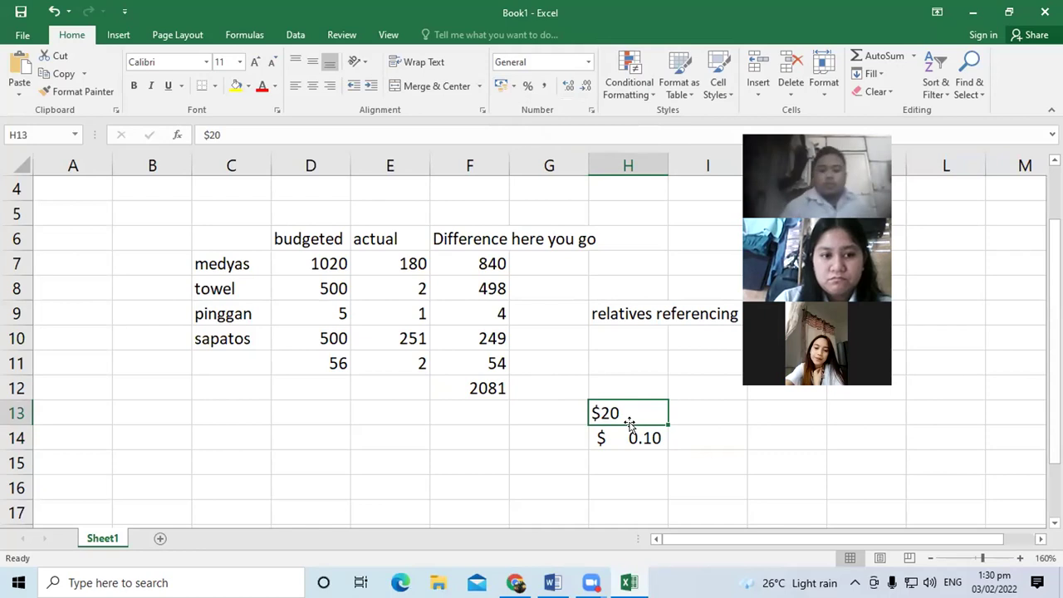
{"action": "type", "text": "20"}
{"action": "key", "text": "Return"}
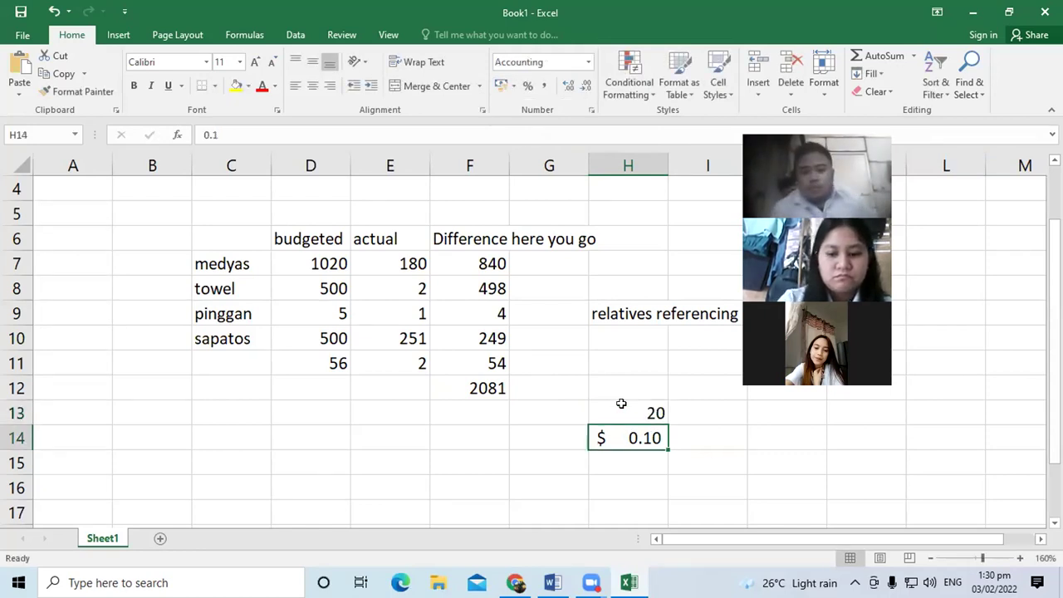
- Apply US dollar accounting format to H13 so it shows $ 20.00
{"action": "left_click", "coordinate": [601, 406]}
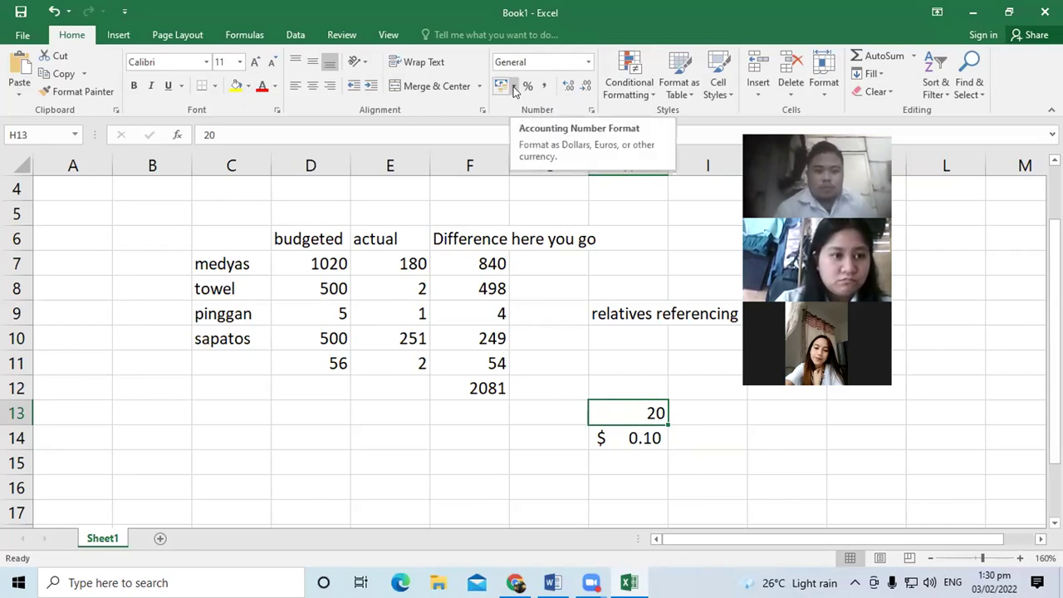
{"action": "left_click", "coordinate": [513, 86]}
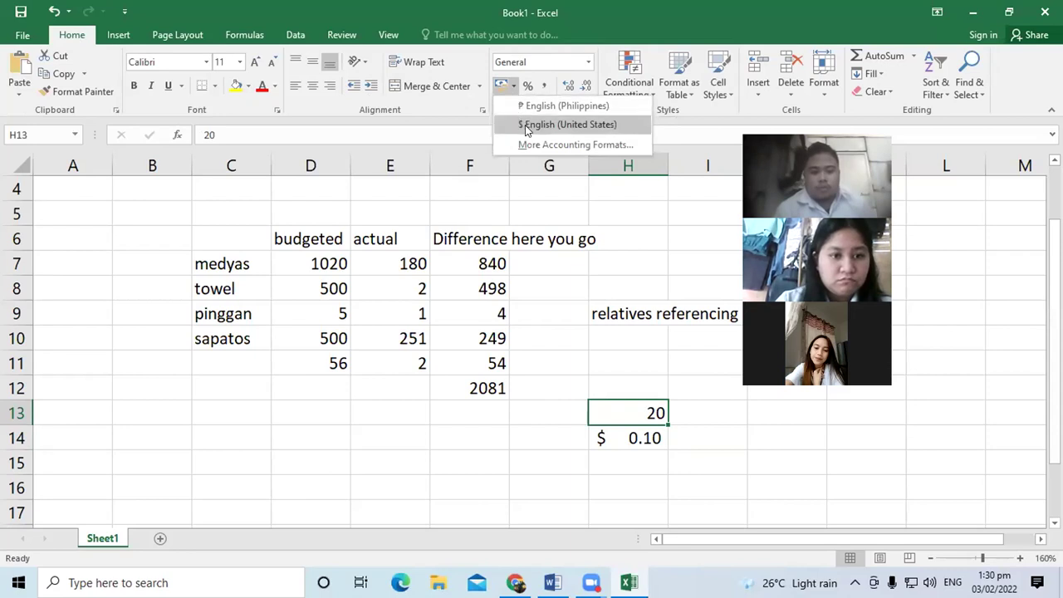
{"action": "left_click", "coordinate": [525, 127]}
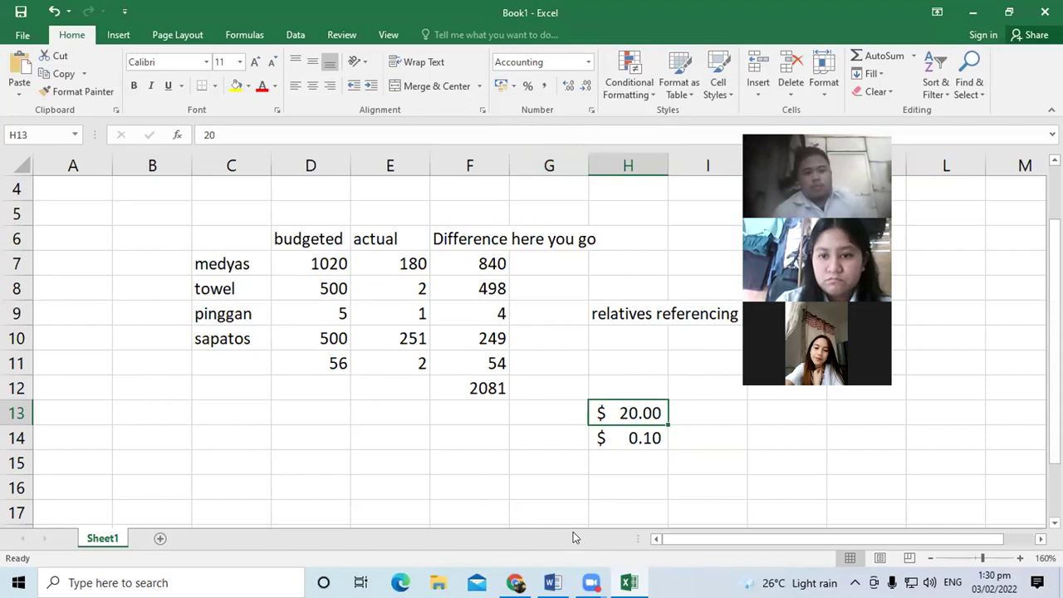
{"action": "mouse_move", "coordinate": [514, 582]}
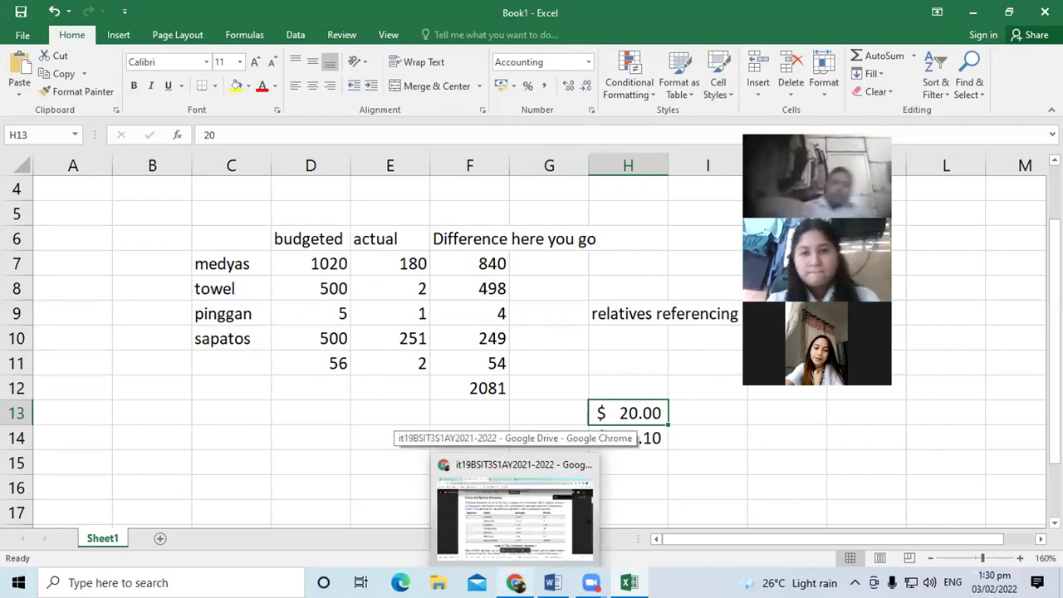
{"action": "left_click", "coordinate": [680, 361]}
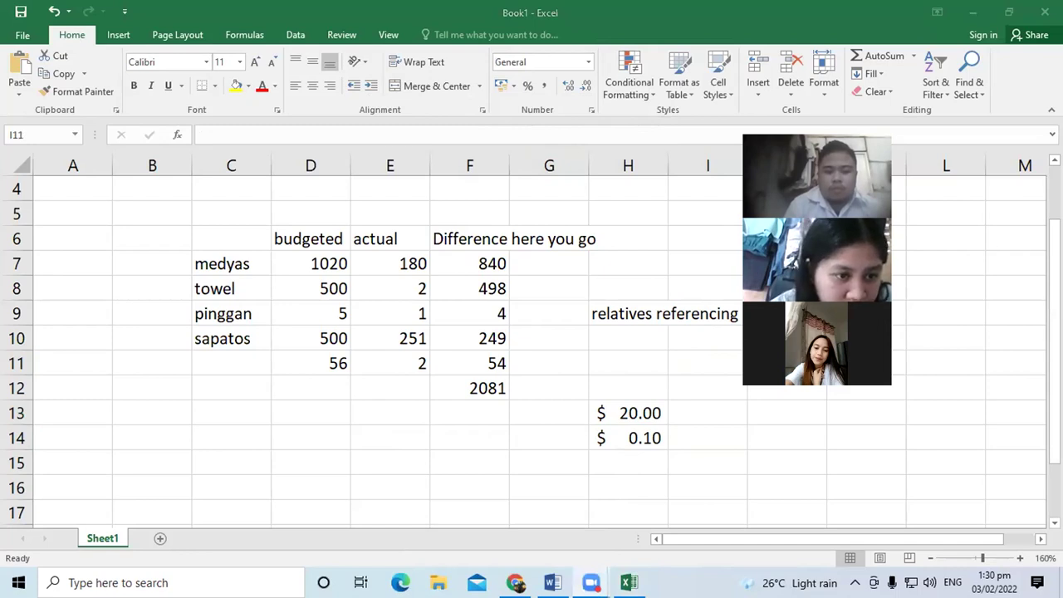
- Bring up the formulas PDF and scroll to Table 3.2's exponentiation note (=3^2 gives 9)
{"action": "mouse_move", "coordinate": [515, 582]}
{"action": "left_click", "coordinate": [523, 534]}
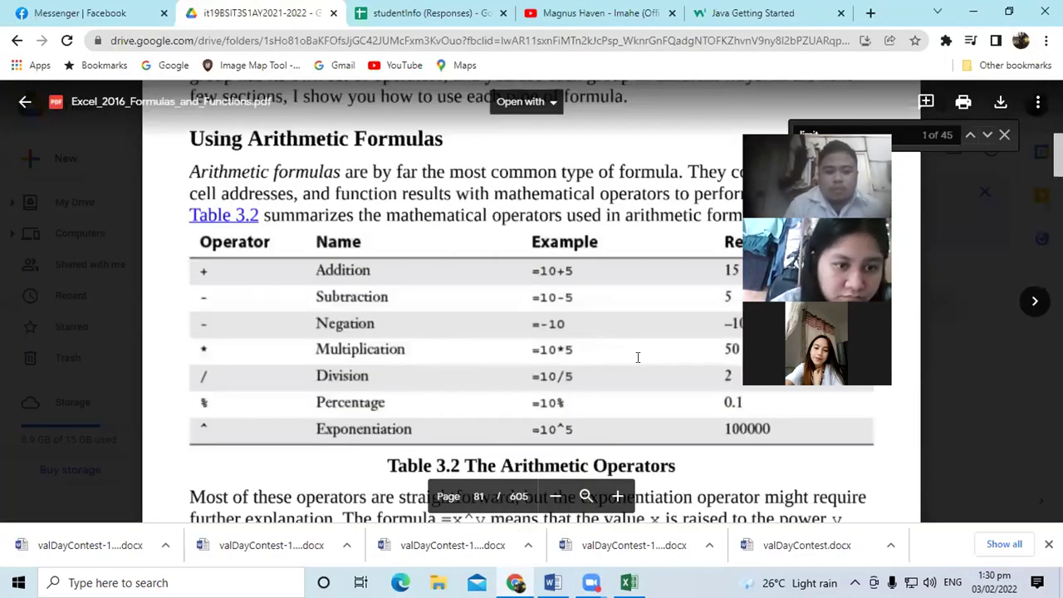
{"action": "scroll", "coordinate": [660, 335], "scroll_direction": "down", "scroll_amount": 2}
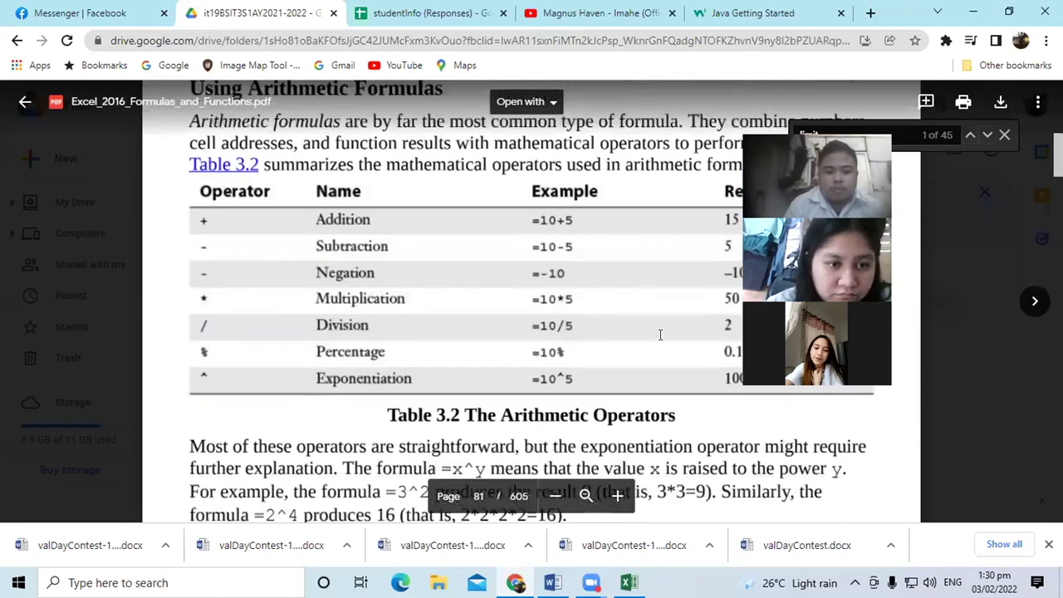
{"action": "scroll", "coordinate": [660, 334], "scroll_direction": "down", "scroll_amount": 2}
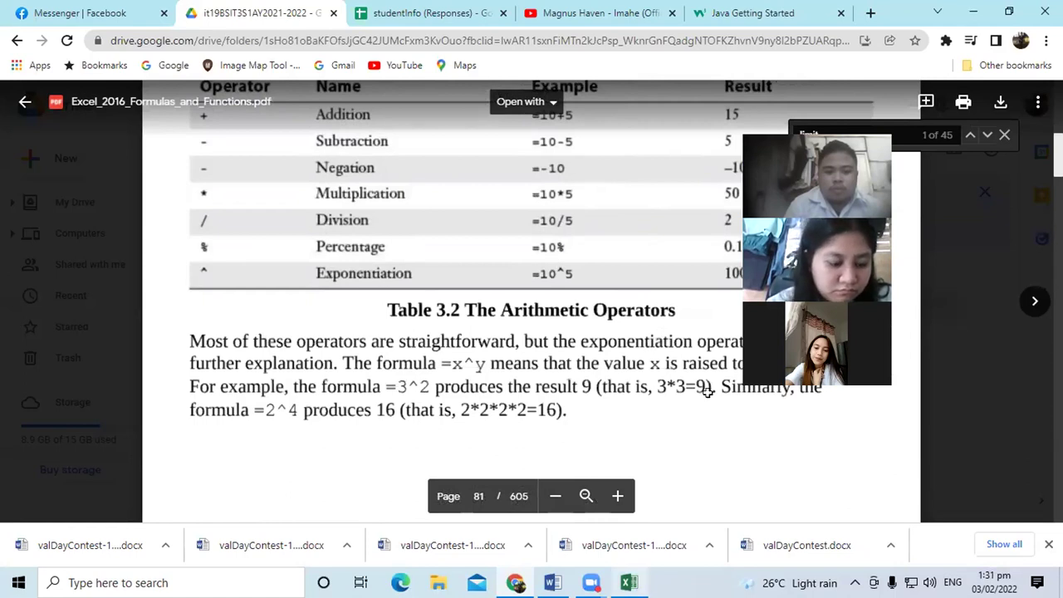
- Enter =D9^E11 in cell E14, giving 25, and inspect its references
{"action": "key", "text": "alt+Tab"}
{"action": "left_click", "coordinate": [352, 438]}
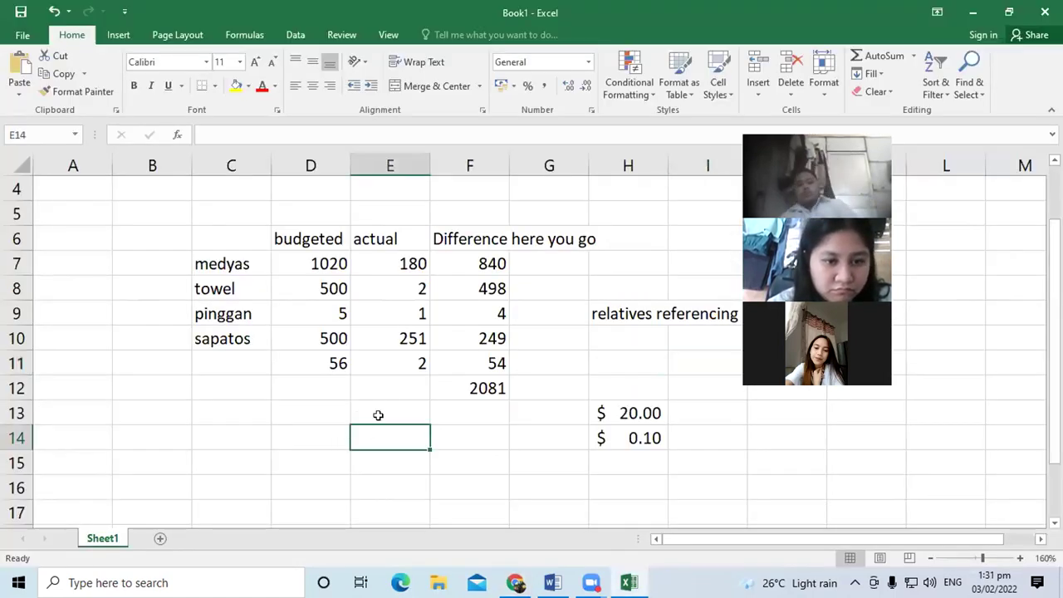
{"action": "type", "text": "="}
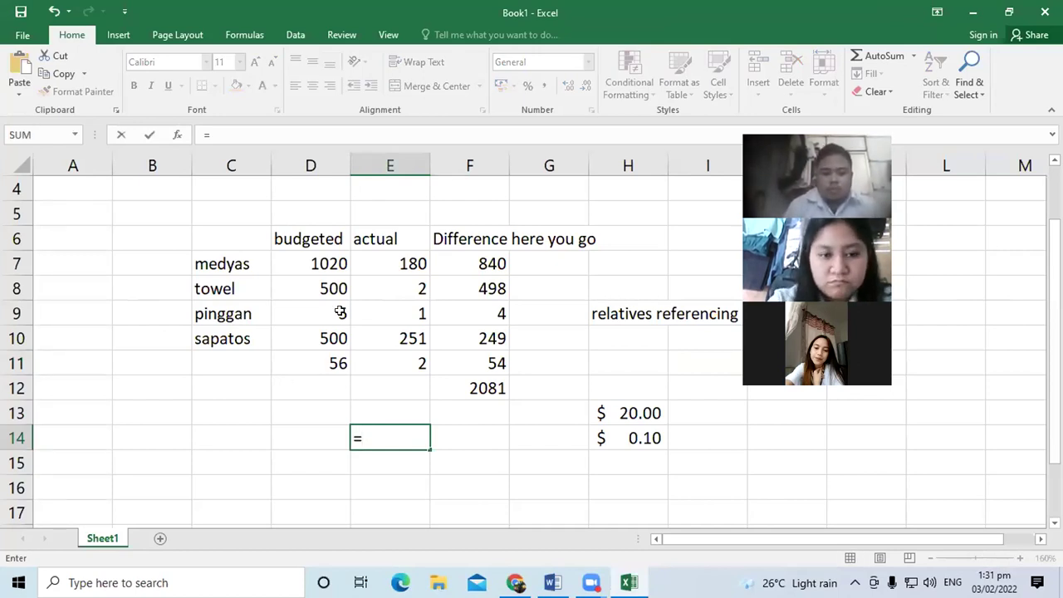
{"action": "left_click", "coordinate": [341, 313]}
{"action": "type", "text": "^"}
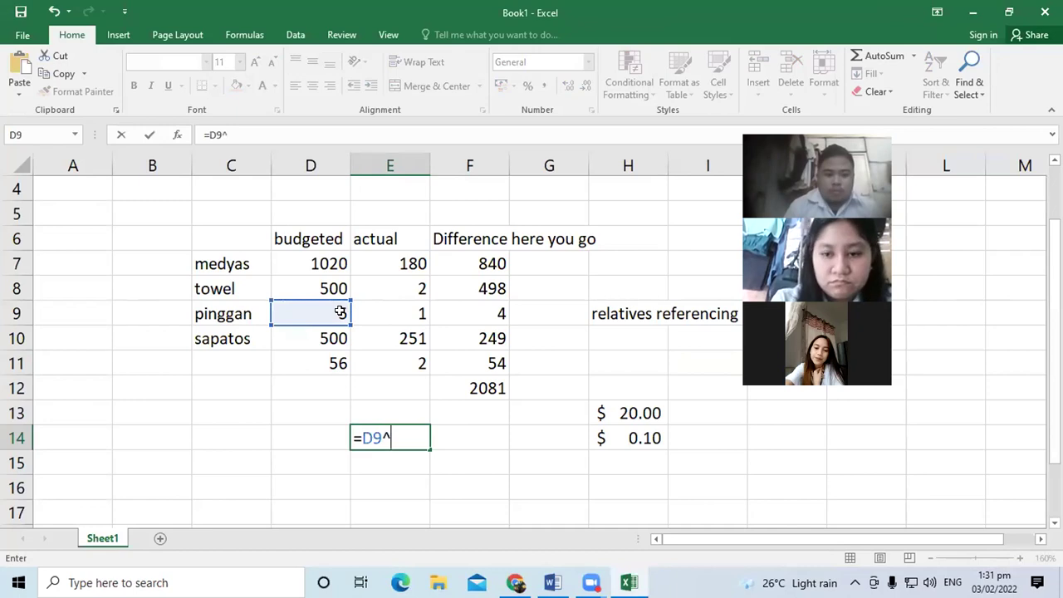
{"action": "left_click", "coordinate": [415, 359]}
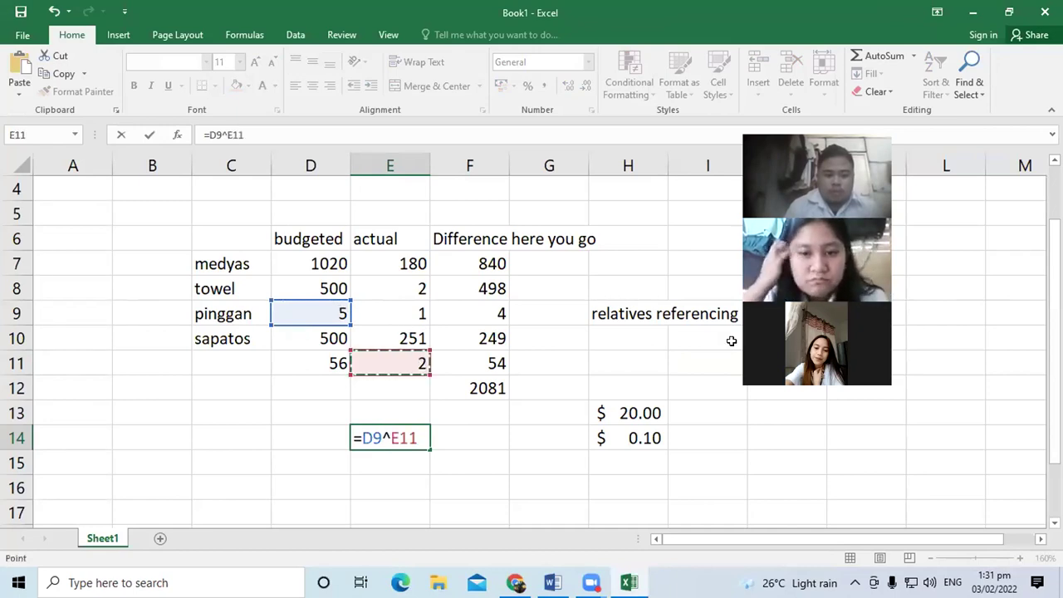
{"action": "key", "text": "Return"}
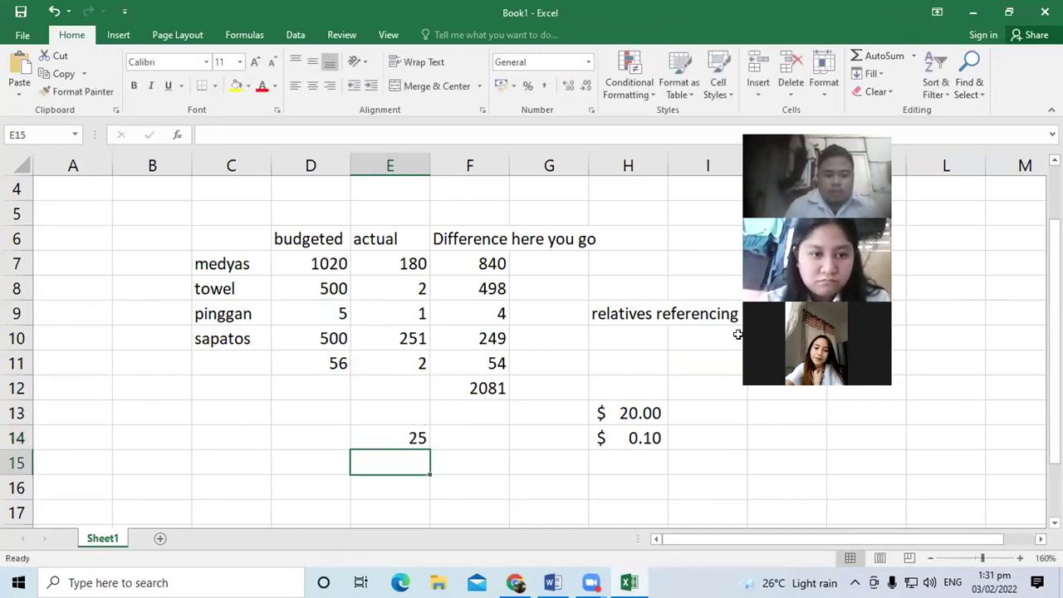
{"action": "left_click", "coordinate": [418, 442]}
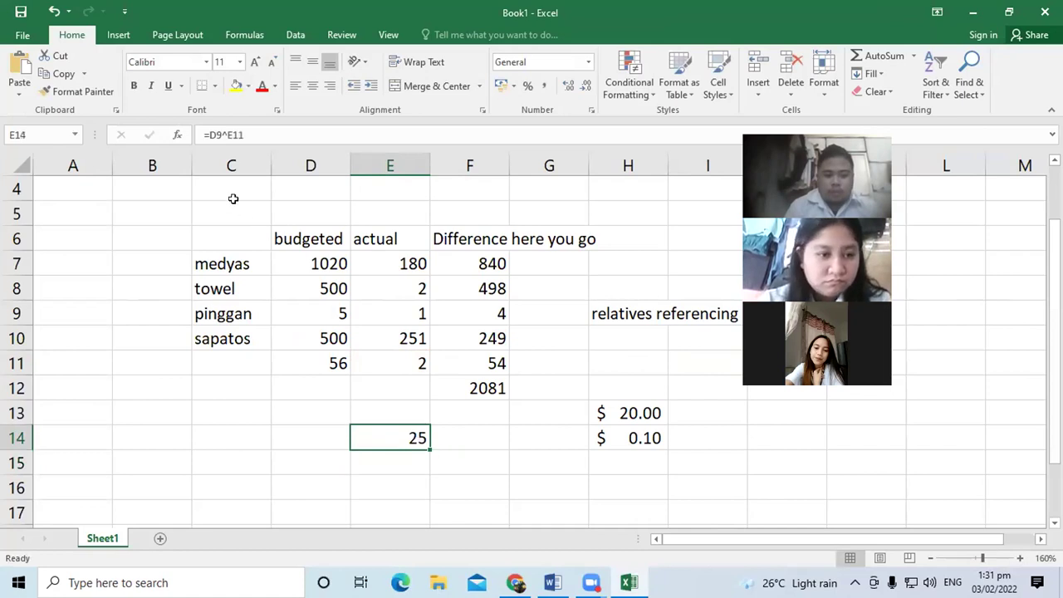
{"action": "double_click", "coordinate": [387, 432]}
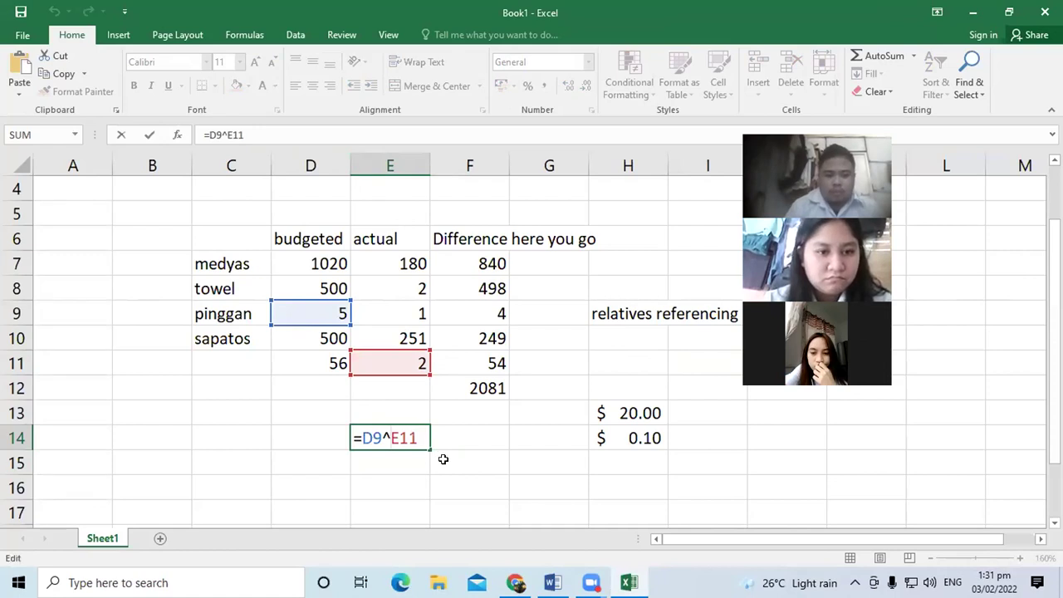
{"action": "key", "text": "ctrl+Return"}
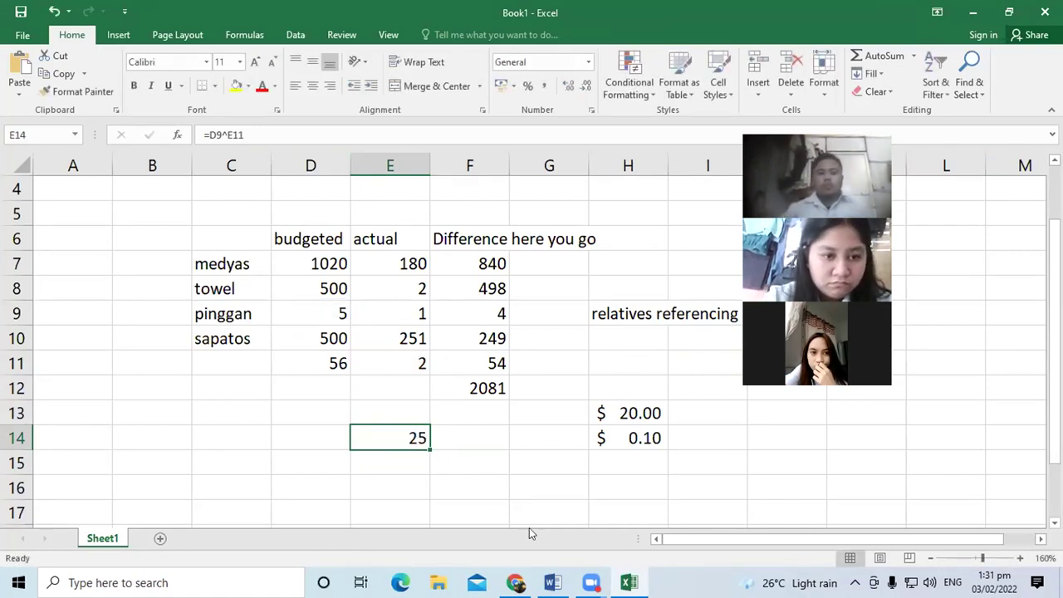
{"action": "key", "text": "alt+Tab"}
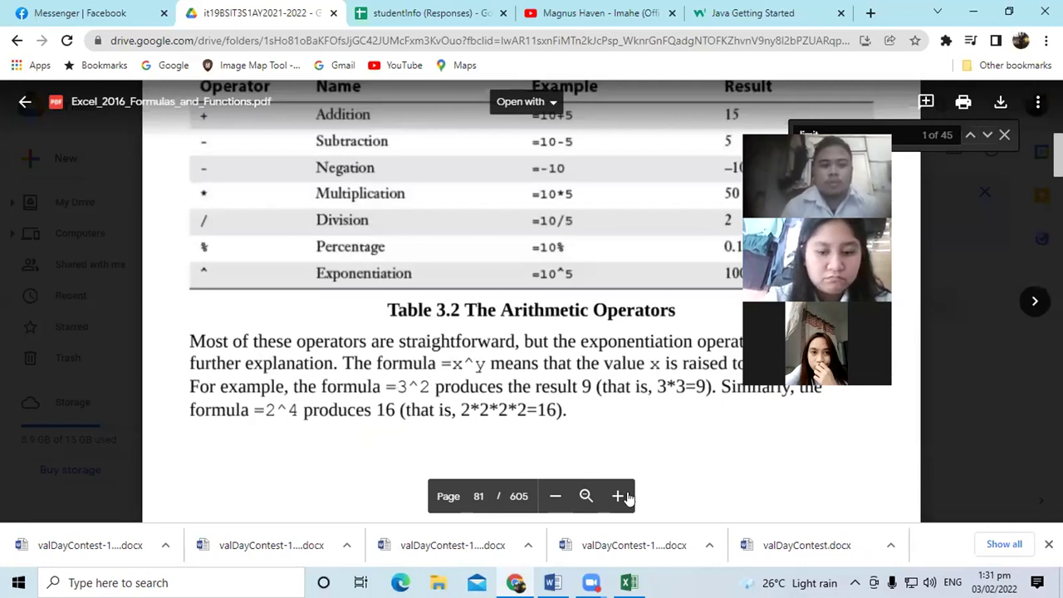
- Zoom the PDF out and scroll to page 82's Table 3.3 Comparison Formula Operators
{"action": "left_click", "coordinate": [555, 496]}
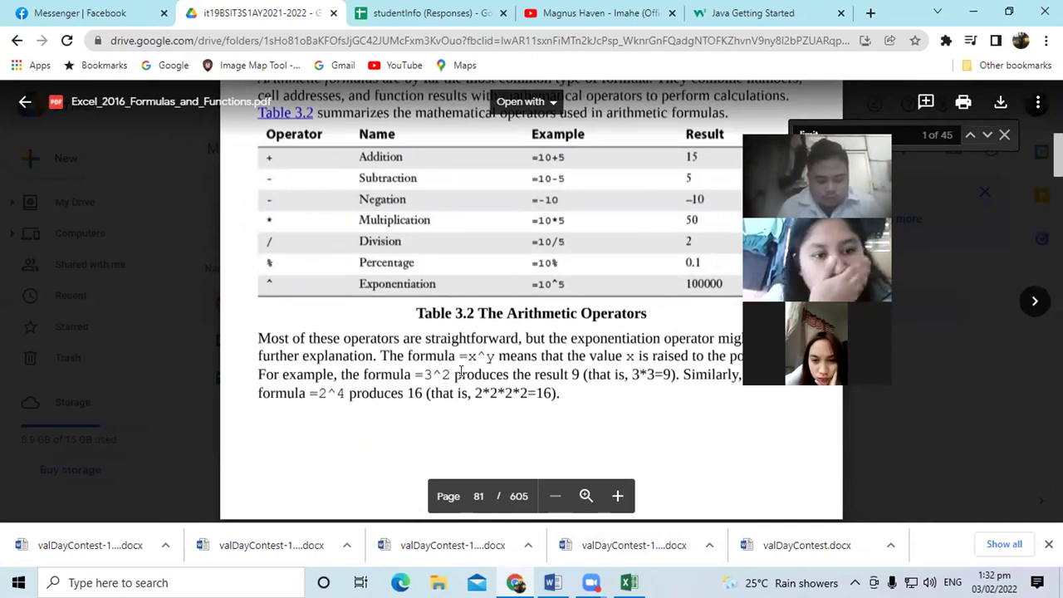
{"action": "scroll", "coordinate": [575, 398], "scroll_direction": "down", "scroll_amount": 5}
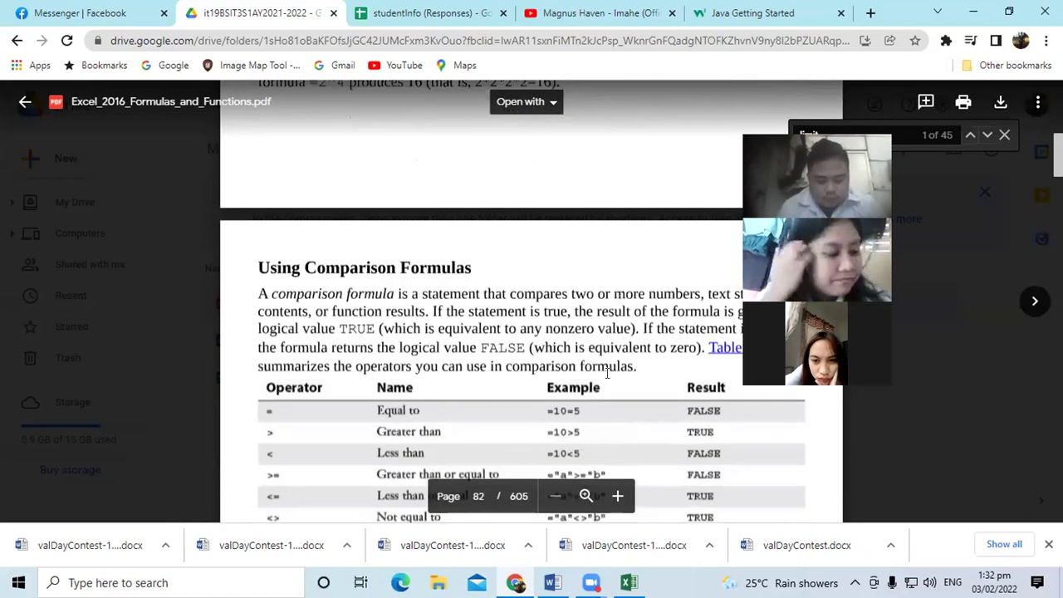
{"action": "scroll", "coordinate": [605, 355], "scroll_direction": "down", "scroll_amount": 1}
{"action": "scroll", "coordinate": [605, 349], "scroll_direction": "down", "scroll_amount": 1}
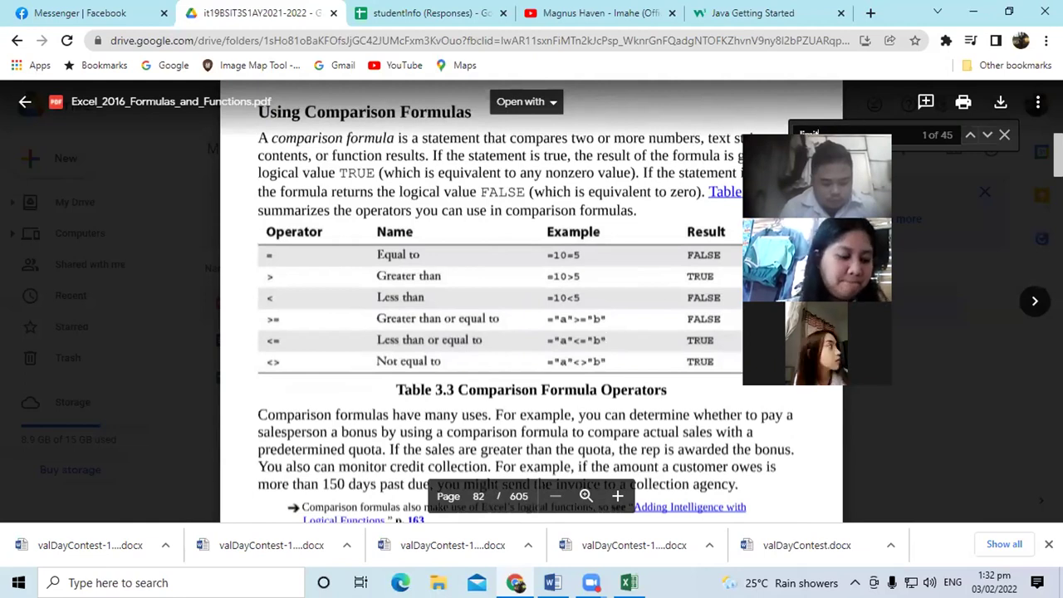
{"action": "scroll", "coordinate": [532, 332], "scroll_direction": "down", "scroll_amount": 1}
{"action": "scroll", "coordinate": [532, 332], "scroll_direction": "up", "scroll_amount": 1}
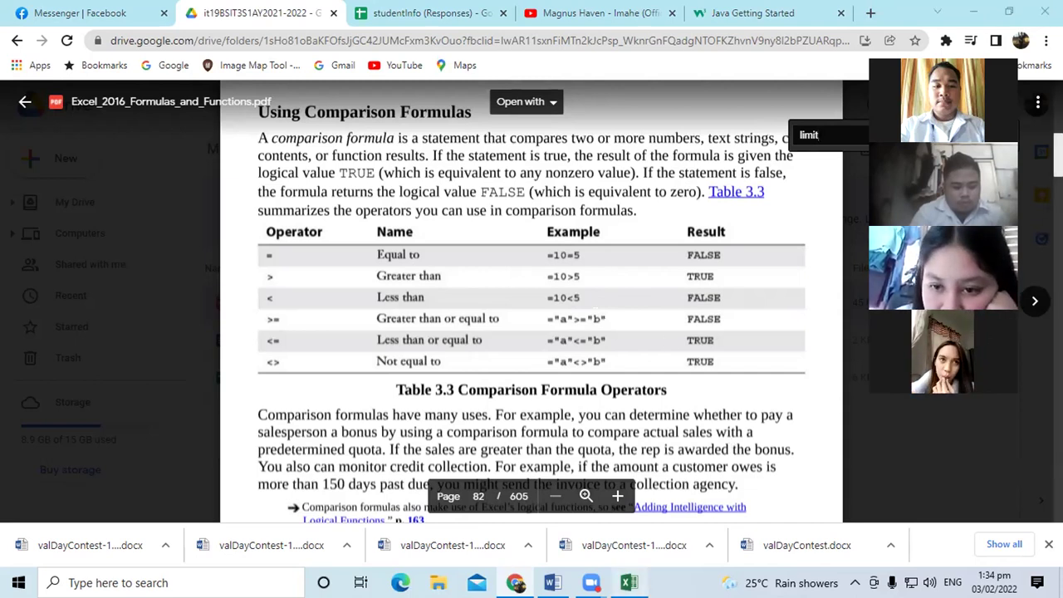
{"action": "left_click", "coordinate": [629, 582]}
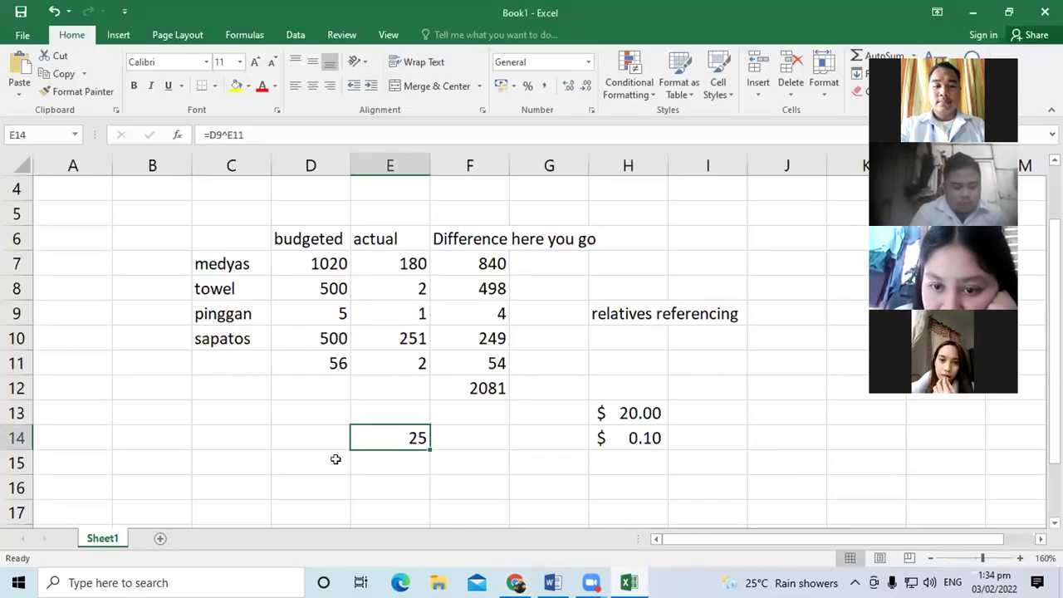
- Enter the letters a in D16 and b in E16
{"action": "scroll", "coordinate": [335, 459], "scroll_direction": "down", "scroll_amount": 2}
{"action": "left_click", "coordinate": [342, 332]}
{"action": "type", "text": "a"}
{"action": "key", "text": "Tab"}
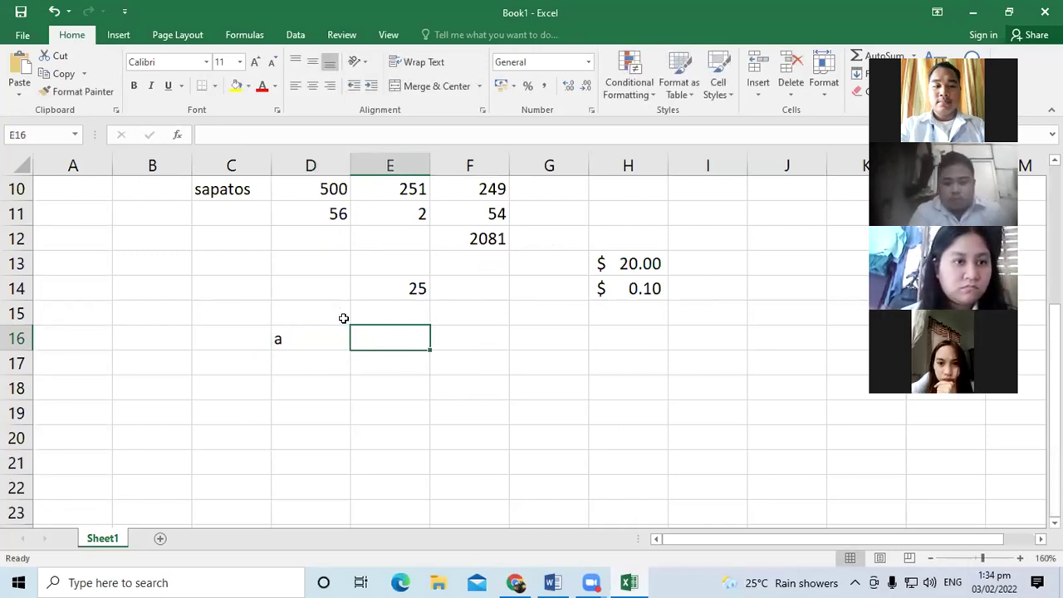
{"action": "type", "text": "b"}
{"action": "key", "text": "Tab"}
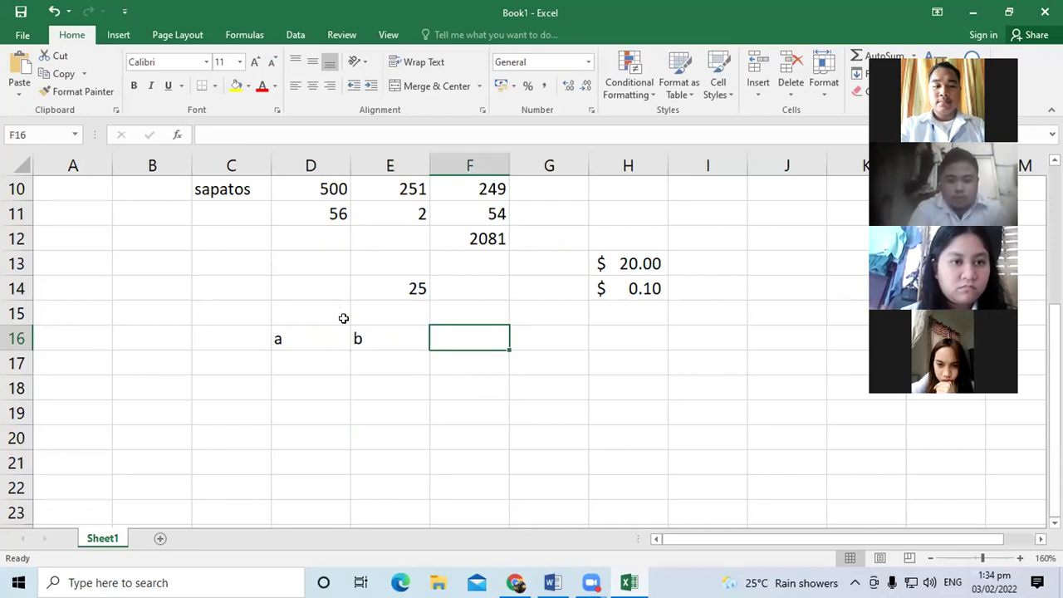
- Enter =D16>E16 in F16, returning FALSE, and label G16 ascii
{"action": "type", "text": "="}
{"action": "left_click", "coordinate": [293, 336]}
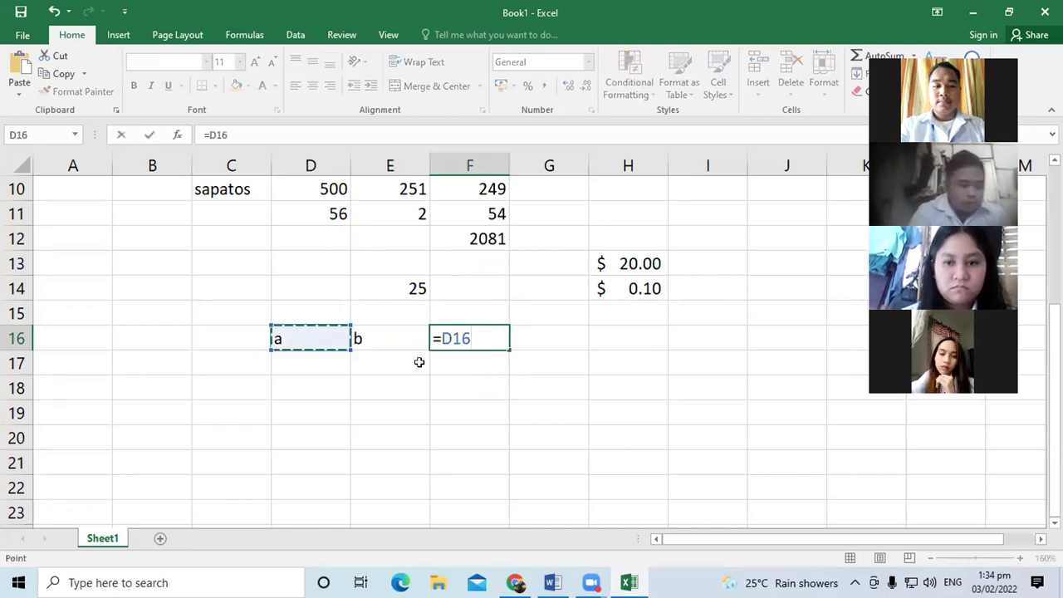
{"action": "type", "text": ">"}
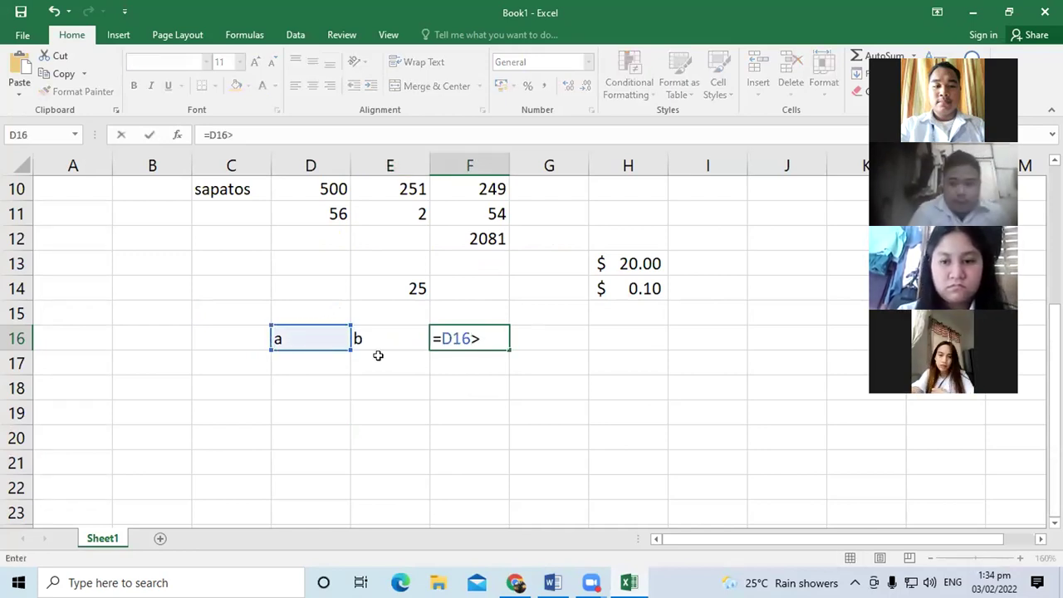
{"action": "left_click", "coordinate": [370, 334]}
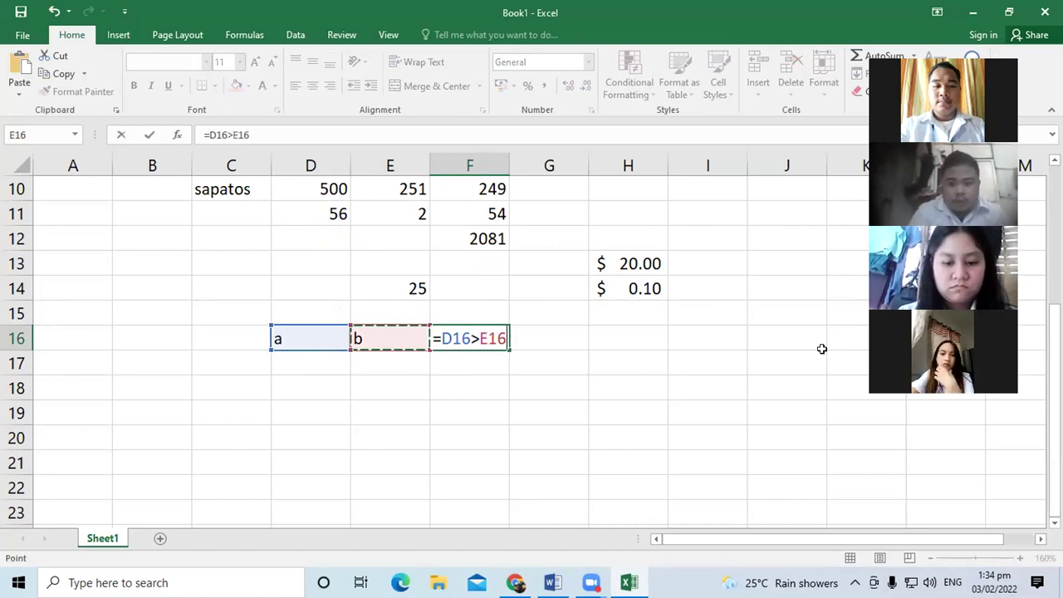
{"action": "key", "text": "Return"}
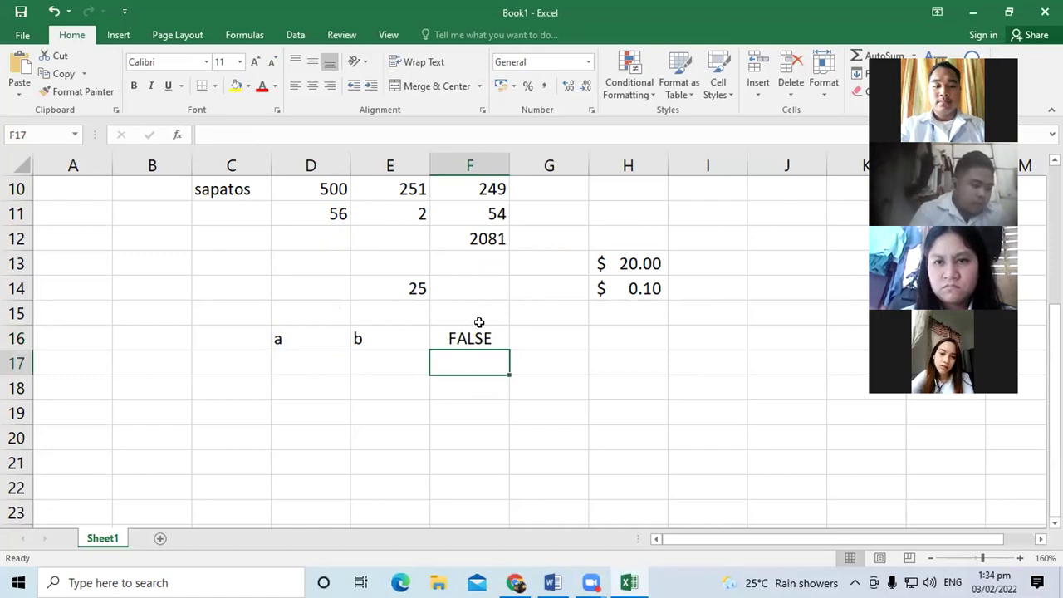
{"action": "left_click", "coordinate": [553, 332]}
{"action": "type", "text": "a"}
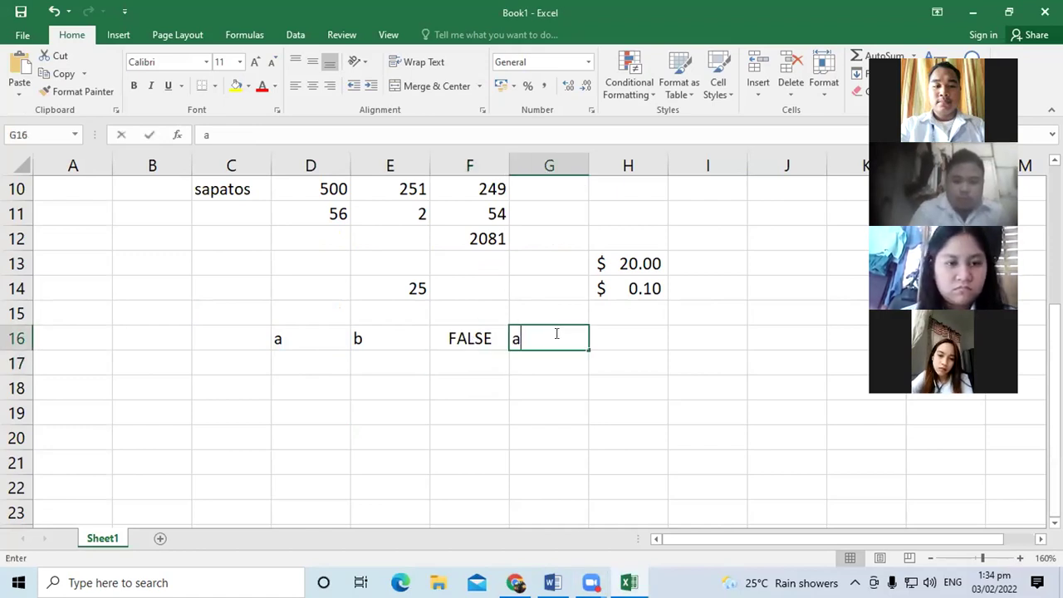
{"action": "type", "text": "scii"}
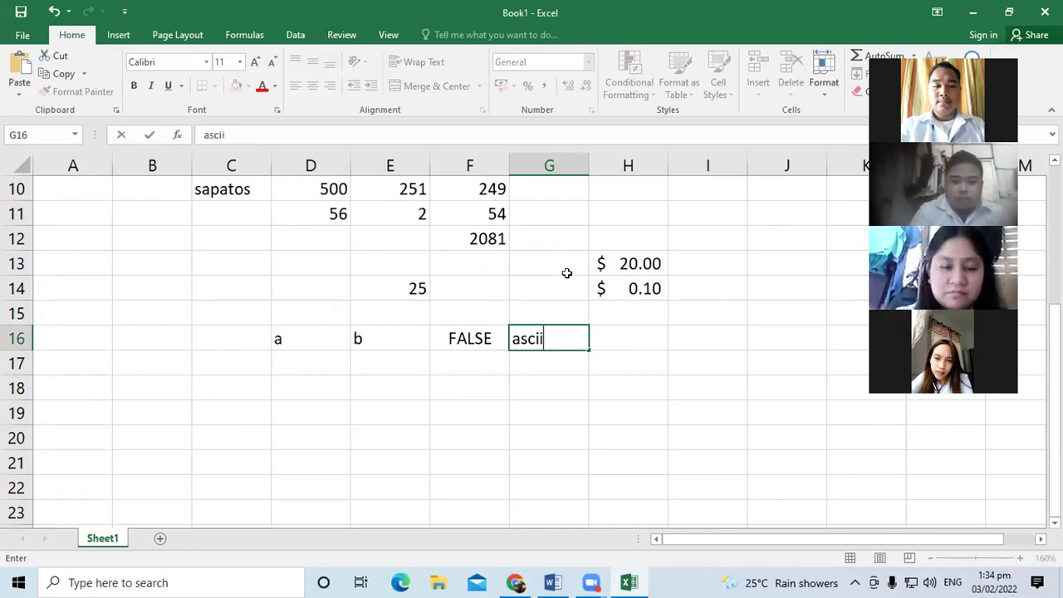
{"action": "key", "text": "Return"}
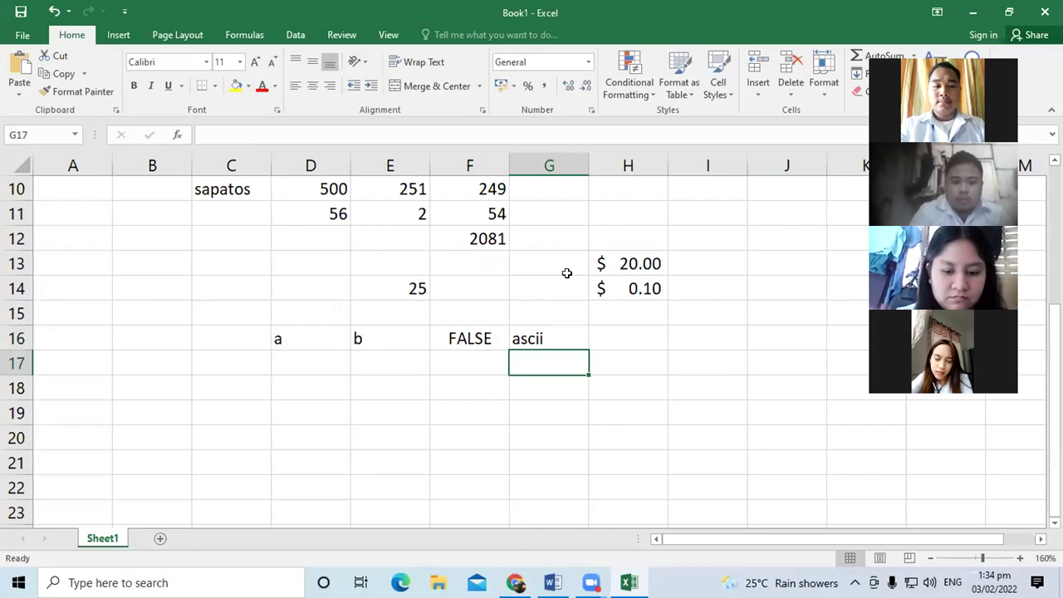
- Type ab into cell D19, removing the stray characters first
{"action": "left_click", "coordinate": [294, 340]}
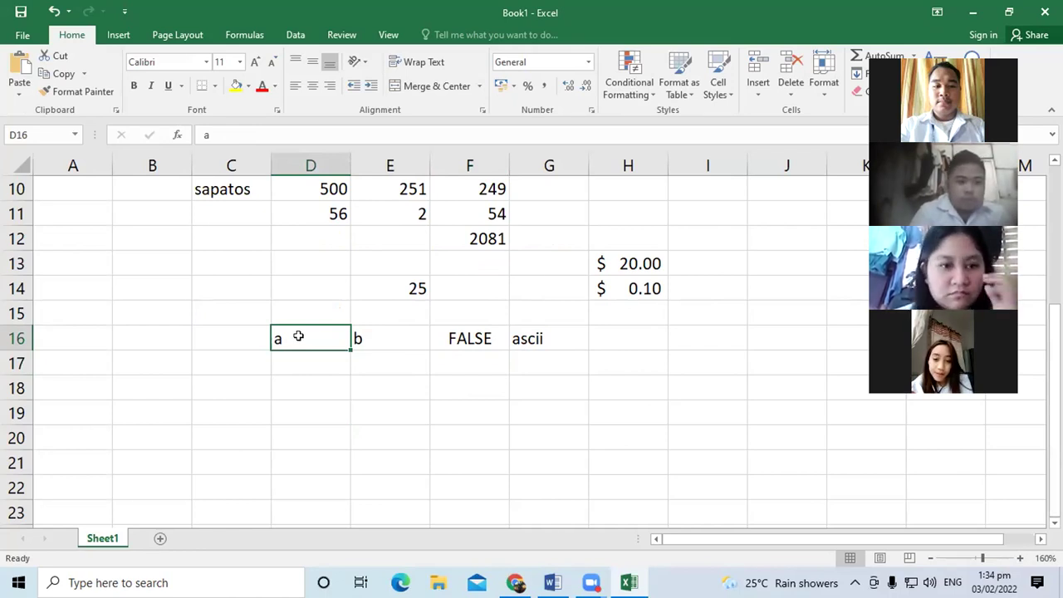
{"action": "left_click", "coordinate": [316, 405]}
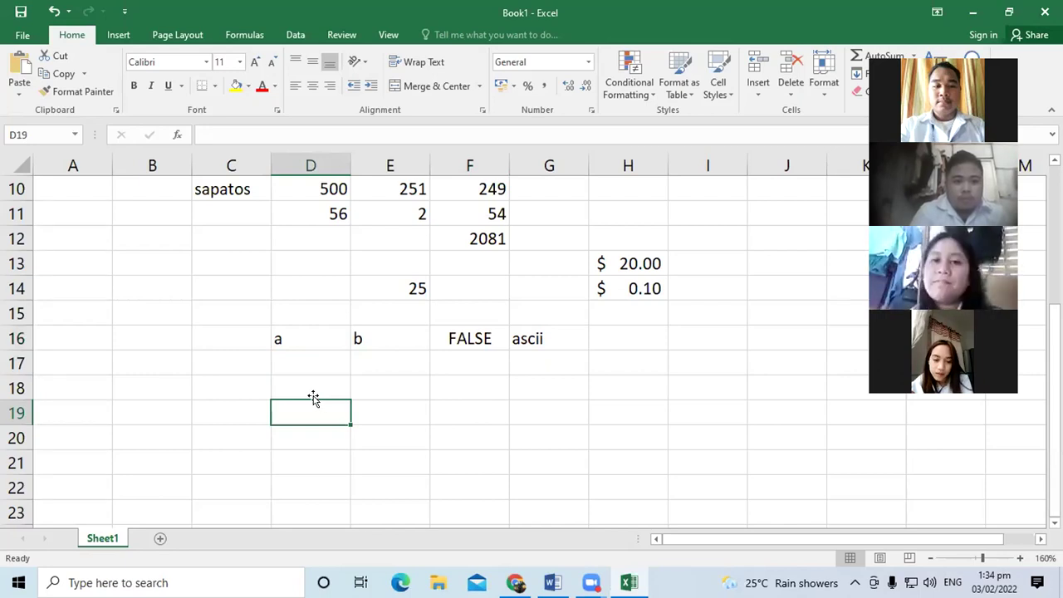
{"action": "type", "text": "Ñ"}
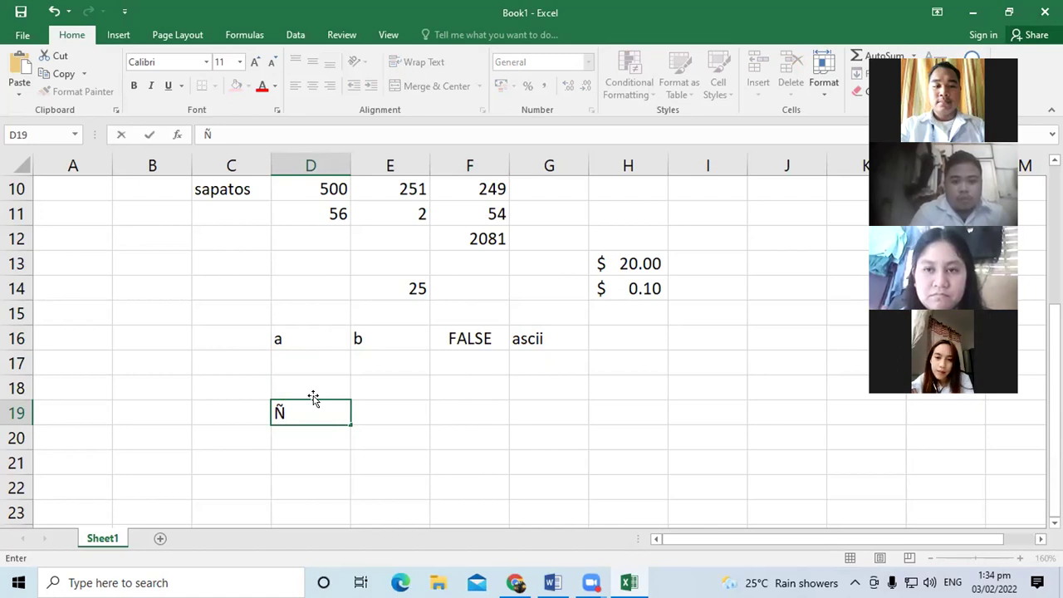
{"action": "key", "text": "BackSpace"}
{"action": "type", "text": "0"}
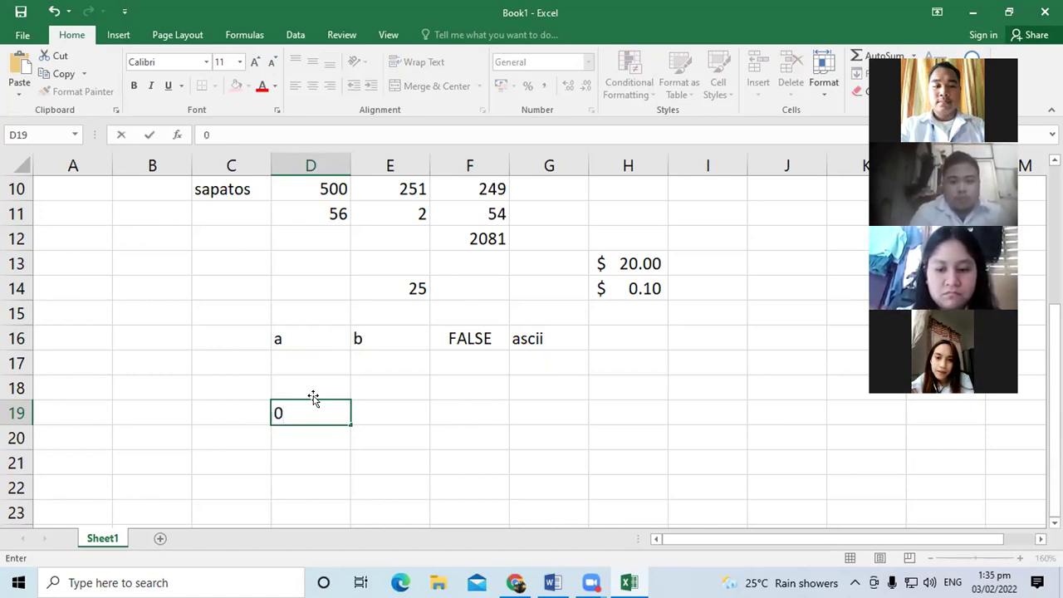
{"action": "key", "text": "BackSpace"}
{"action": "type", "text": "a"}
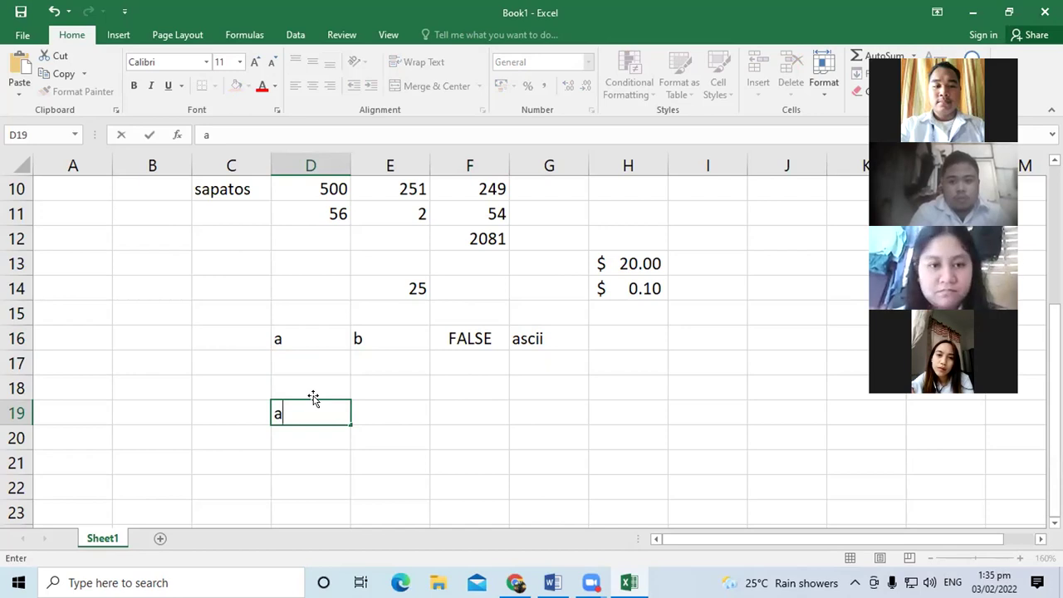
{"action": "type", "text": "b"}
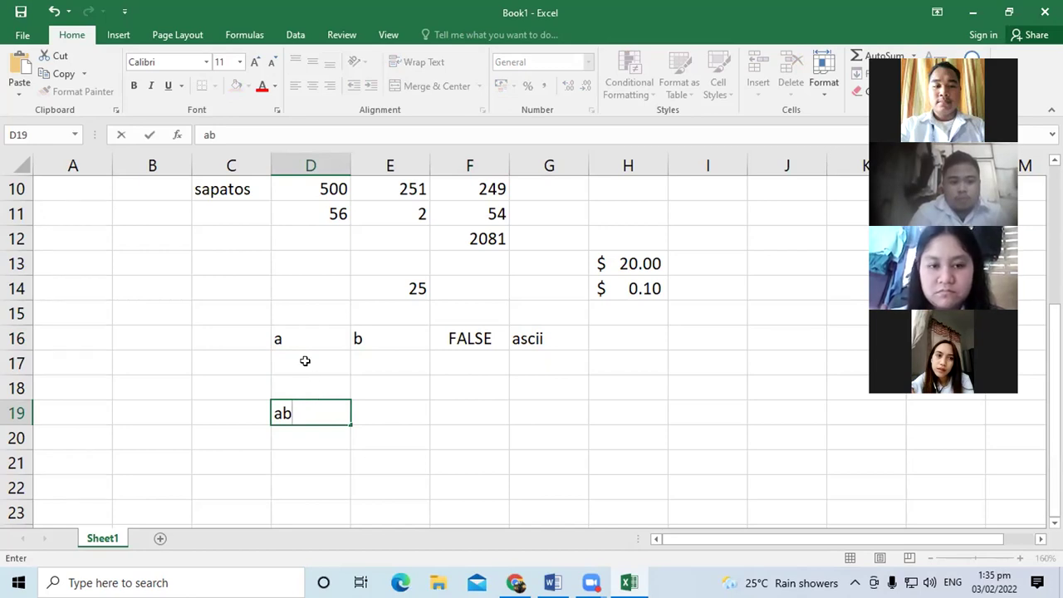
{"action": "left_click", "coordinate": [296, 335]}
- Edit D16 to aa and E16 to ba
{"action": "left_click", "coordinate": [383, 336]}
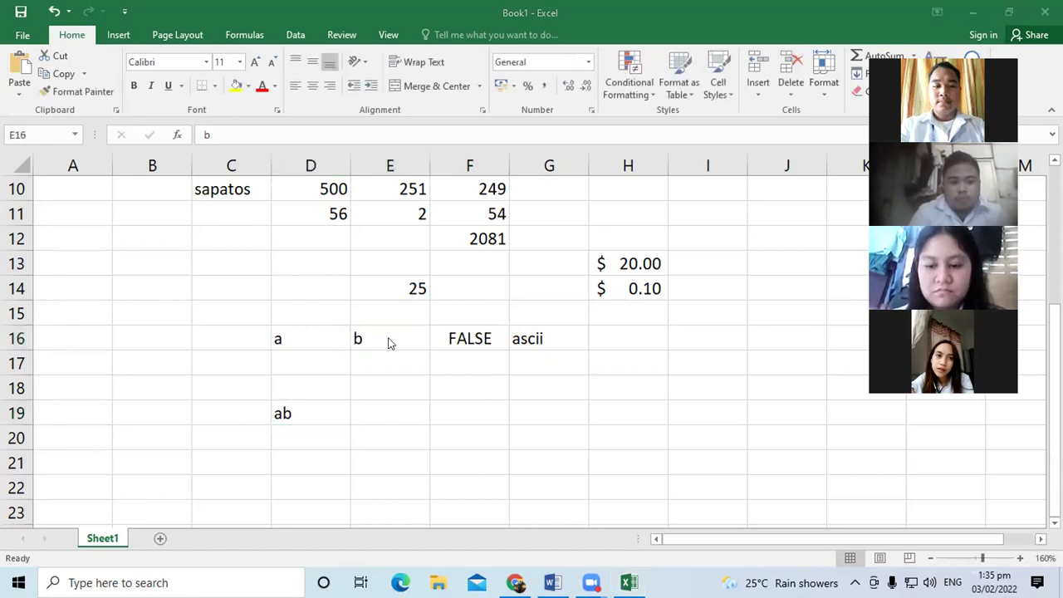
{"action": "left_click", "coordinate": [469, 337]}
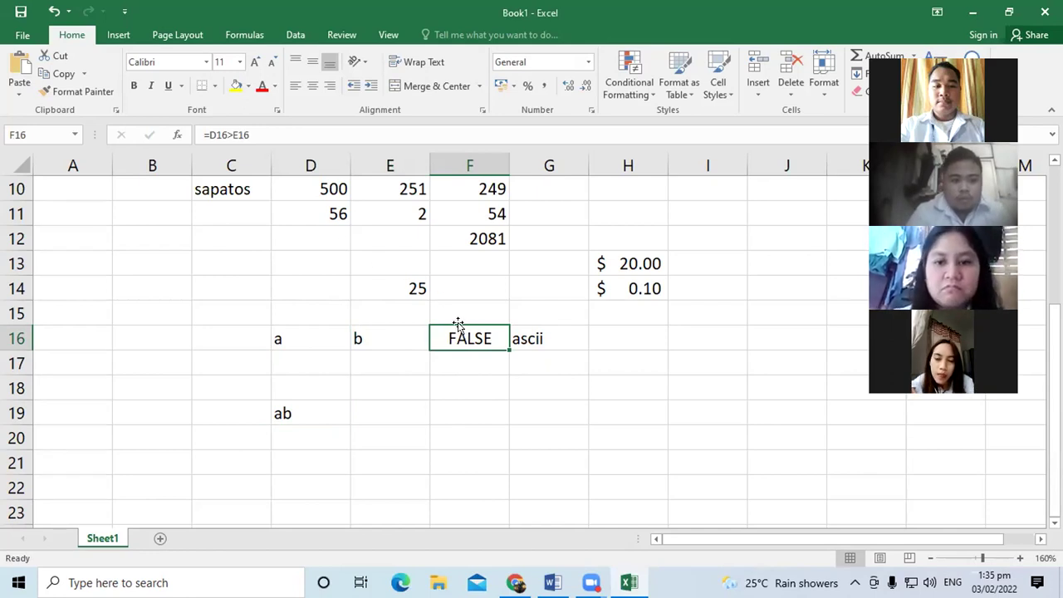
{"action": "left_click", "coordinate": [296, 334]}
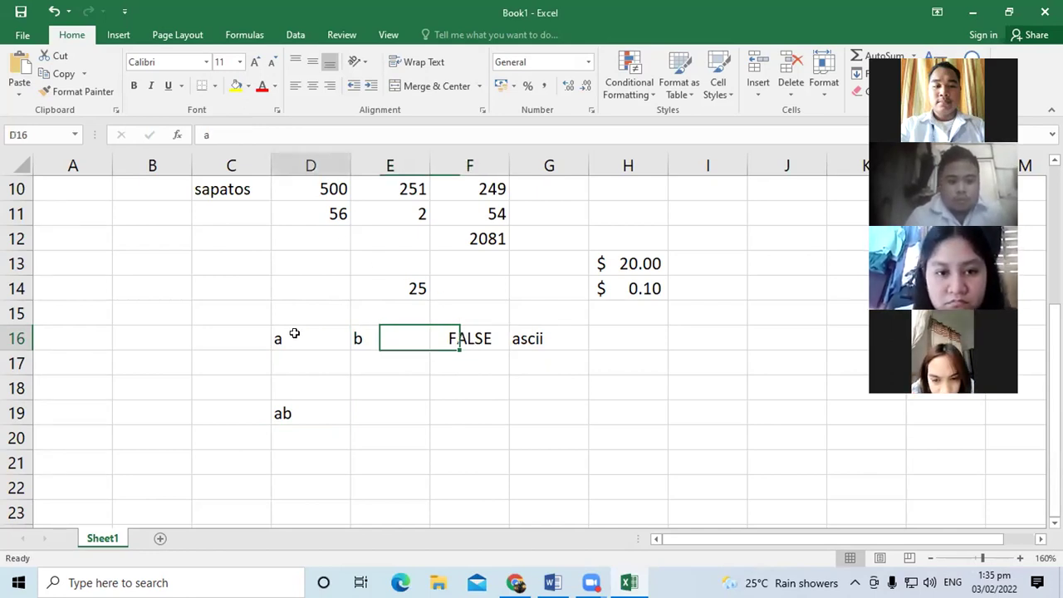
{"action": "double_click", "coordinate": [295, 333]}
{"action": "type", "text": "a"}
{"action": "left_click", "coordinate": [443, 380]}
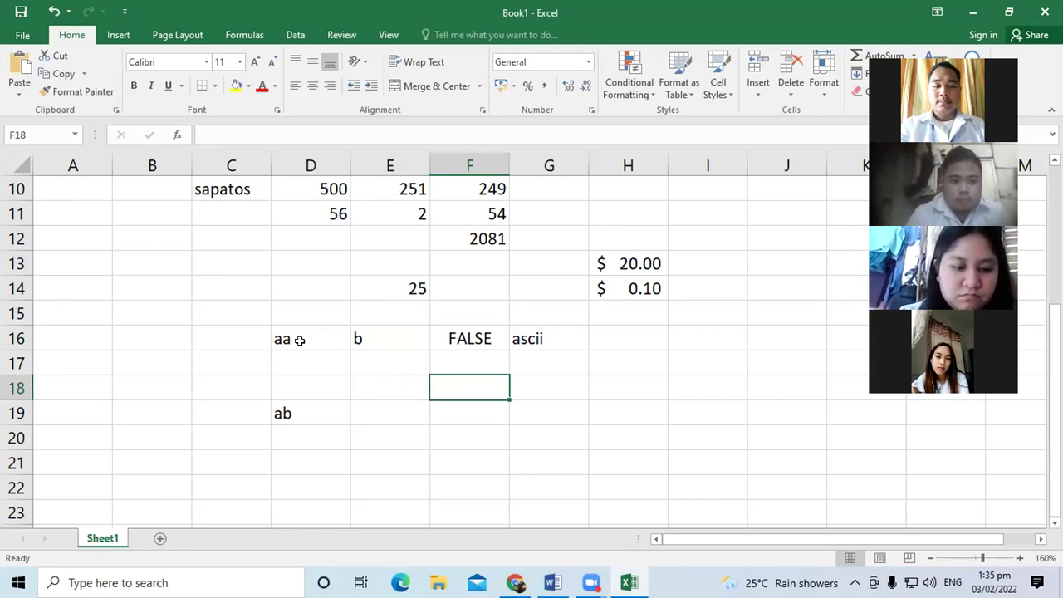
{"action": "double_click", "coordinate": [364, 338]}
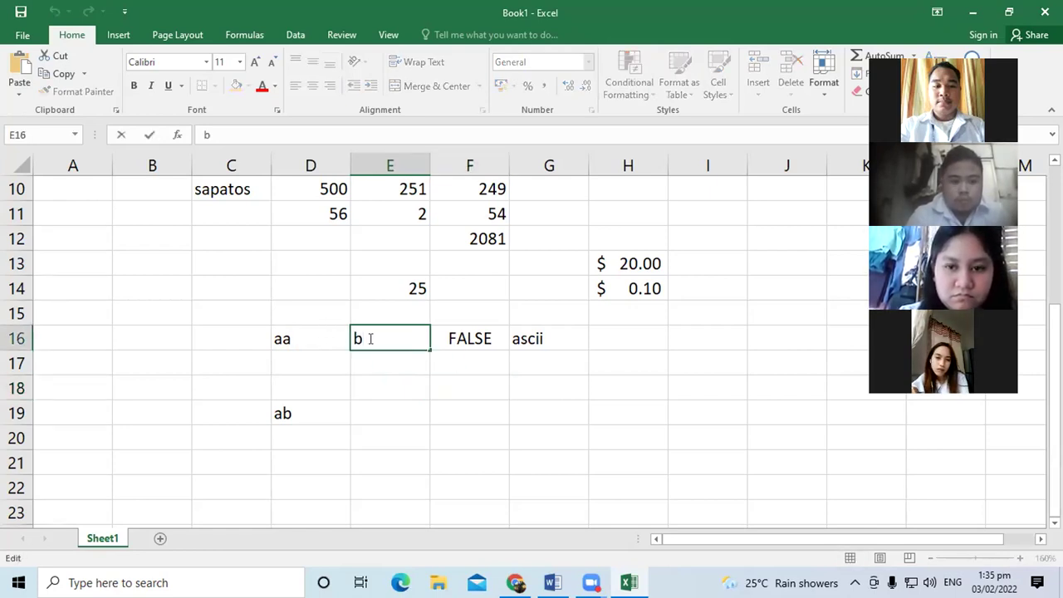
{"action": "type", "text": "a"}
{"action": "left_click", "coordinate": [364, 384]}
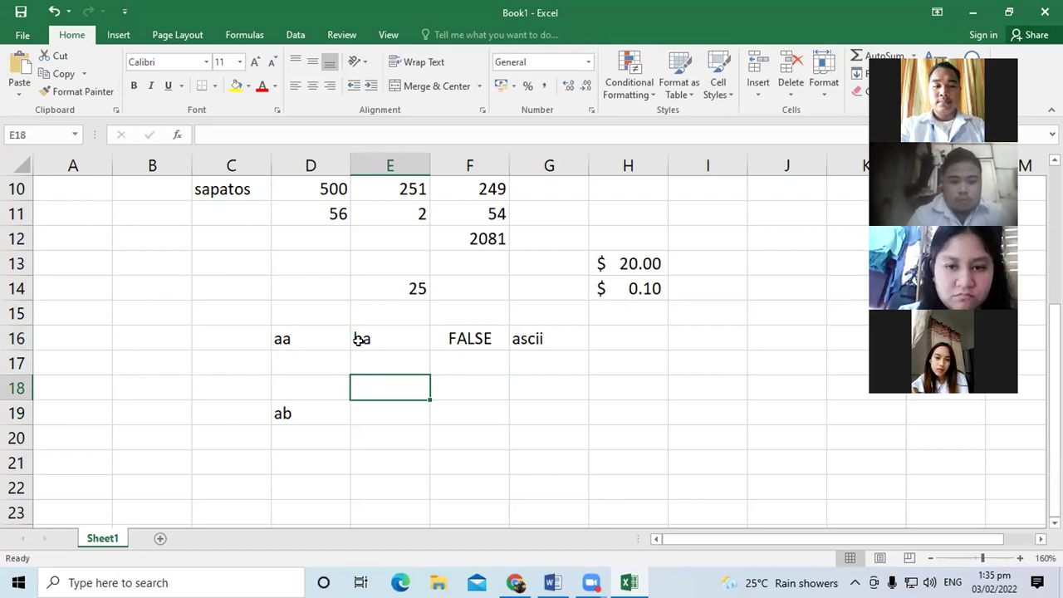
- Change D16 to qa so the F16 comparison returns TRUE
{"action": "left_click", "coordinate": [464, 337]}
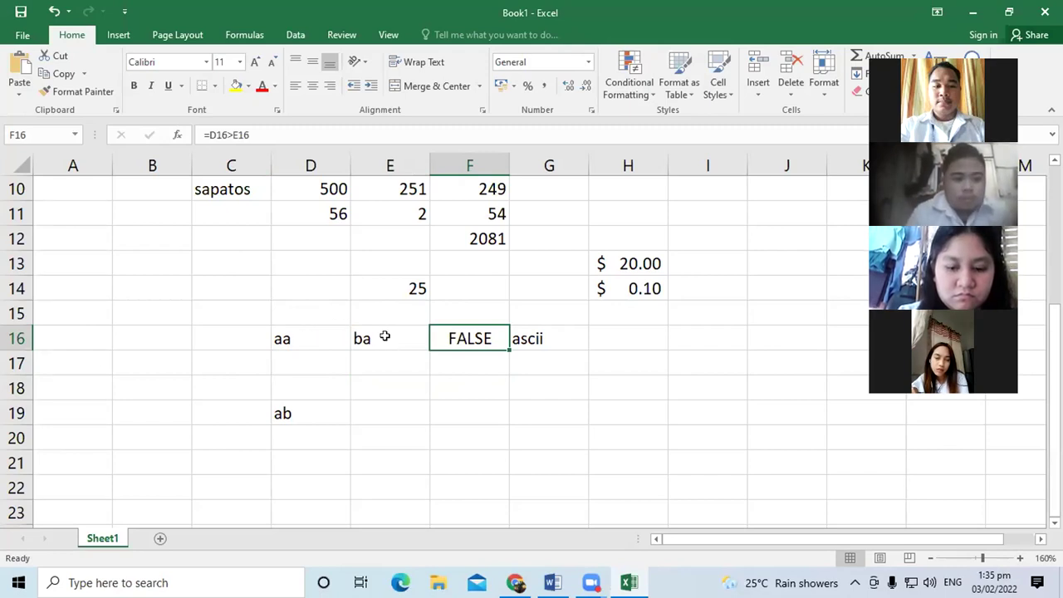
{"action": "double_click", "coordinate": [281, 336]}
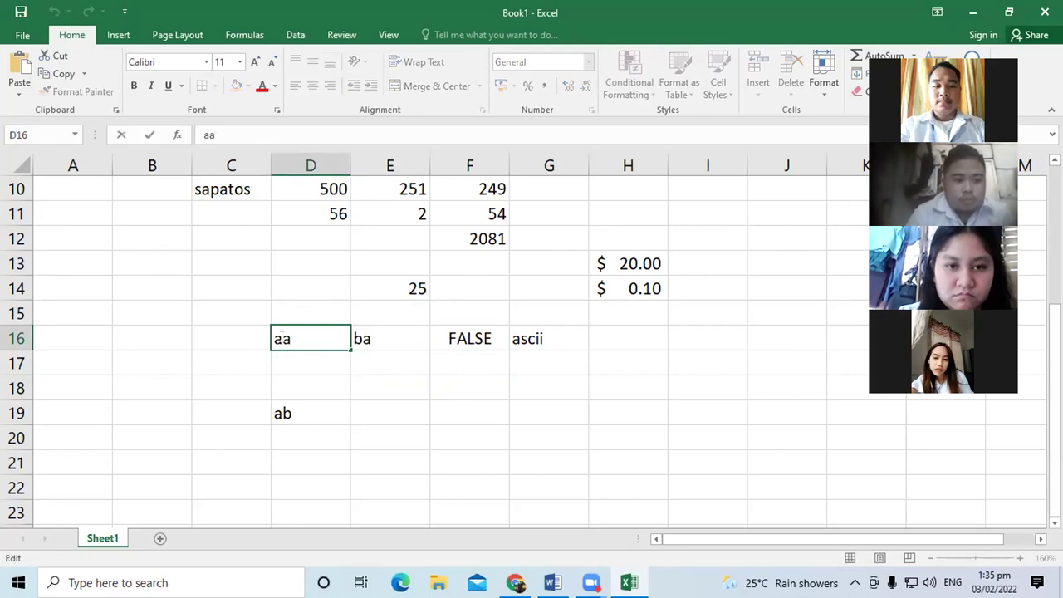
{"action": "type", "text": "q"}
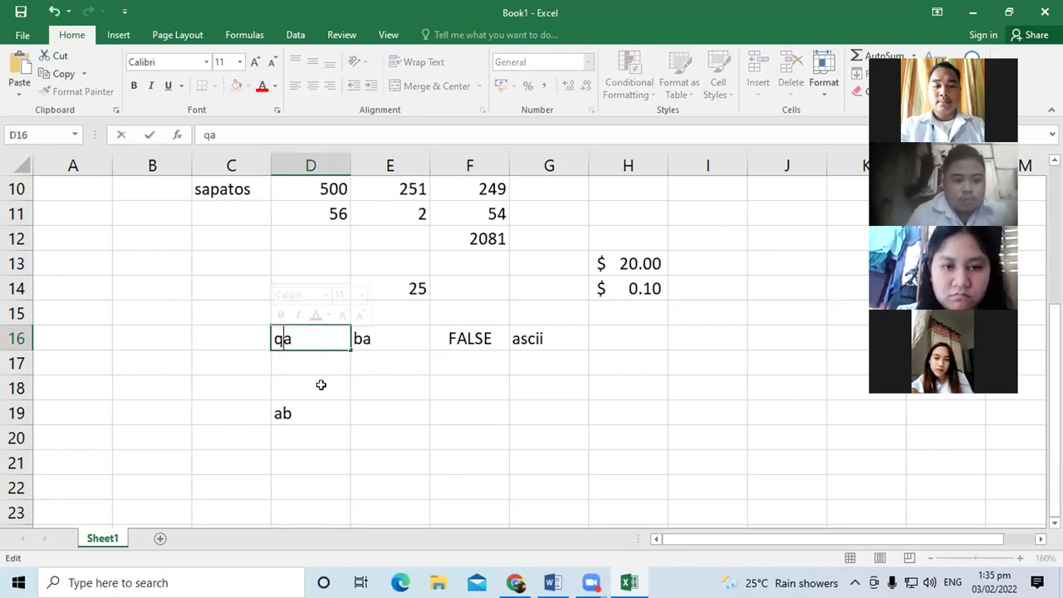
{"action": "left_click", "coordinate": [344, 397]}
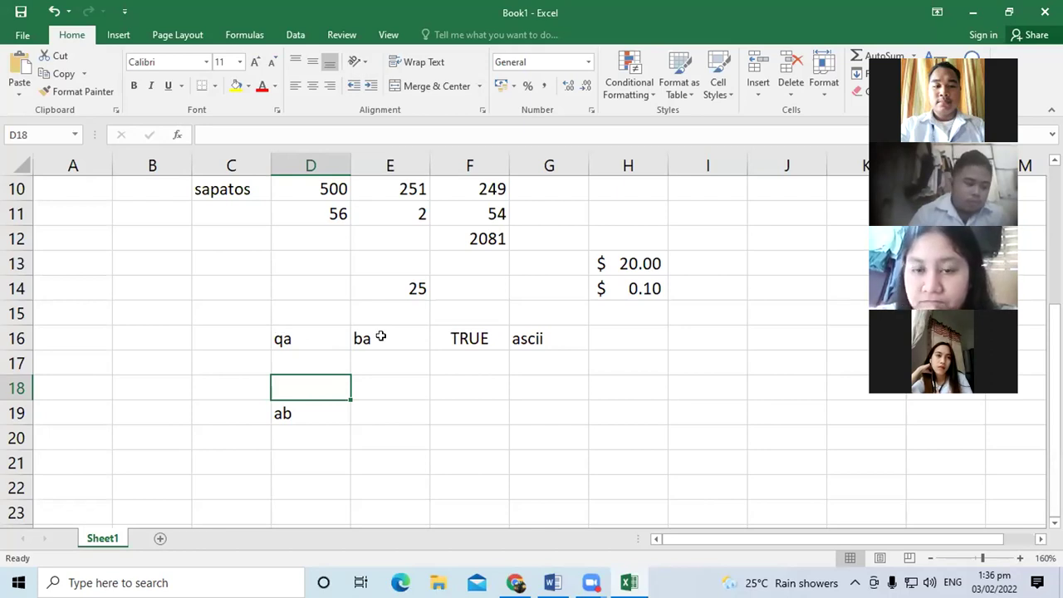
{"action": "left_click", "coordinate": [295, 336]}
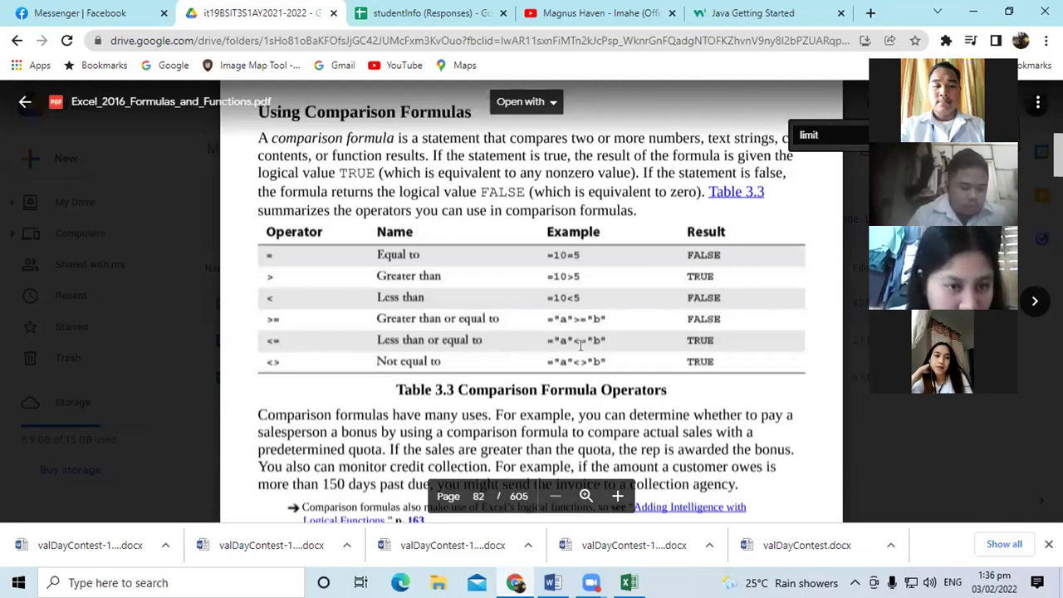
- Read the PDF's Using Text Formulas section and the ="soft"&"ware" example, then return to Excel
{"action": "scroll", "coordinate": [581, 345], "scroll_direction": "down", "scroll_amount": 2}
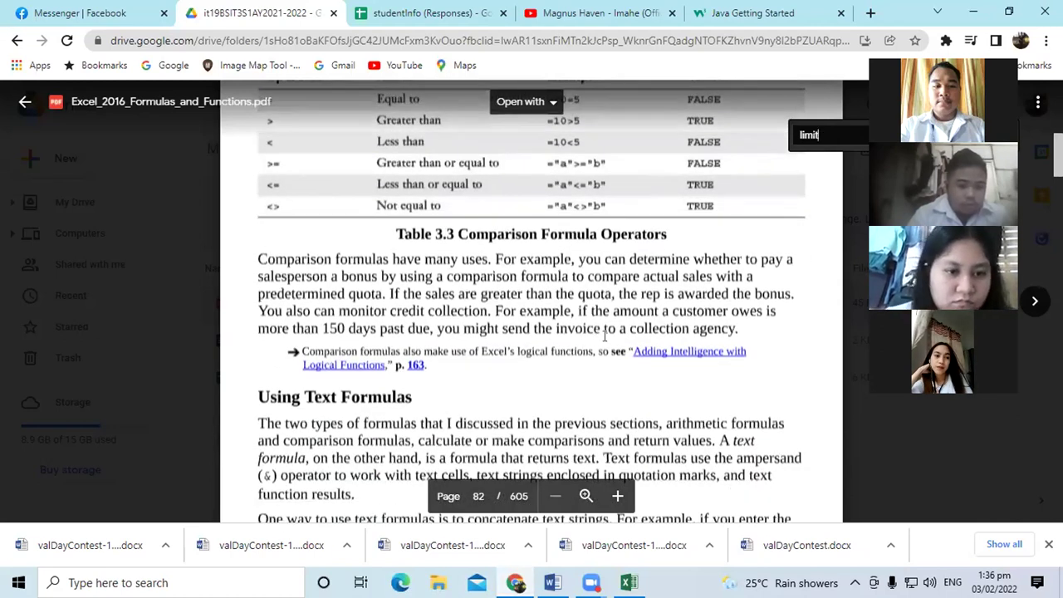
{"action": "scroll", "coordinate": [605, 336], "scroll_direction": "down", "scroll_amount": 1}
{"action": "scroll", "coordinate": [605, 335], "scroll_direction": "down", "scroll_amount": 1}
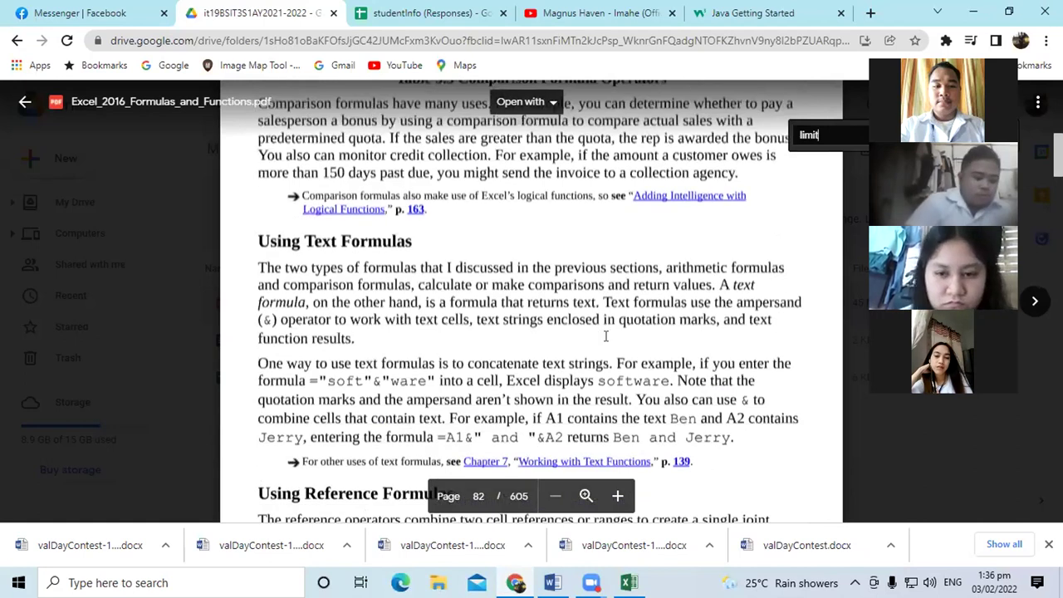
{"action": "scroll", "coordinate": [605, 333], "scroll_direction": "down", "scroll_amount": 1}
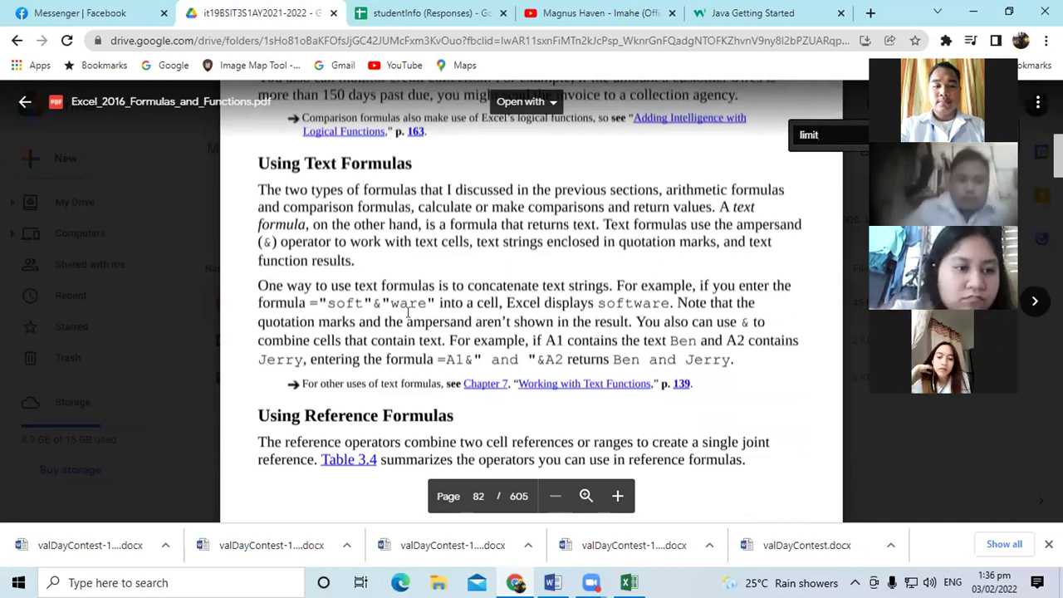
{"action": "double_click", "coordinate": [371, 304]}
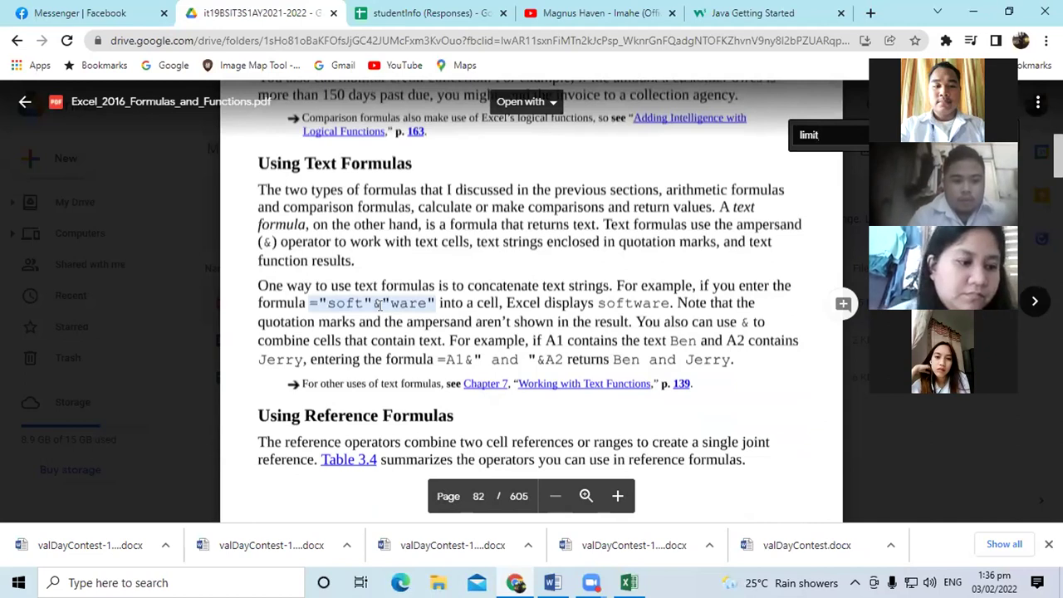
{"action": "left_click", "coordinate": [378, 305]}
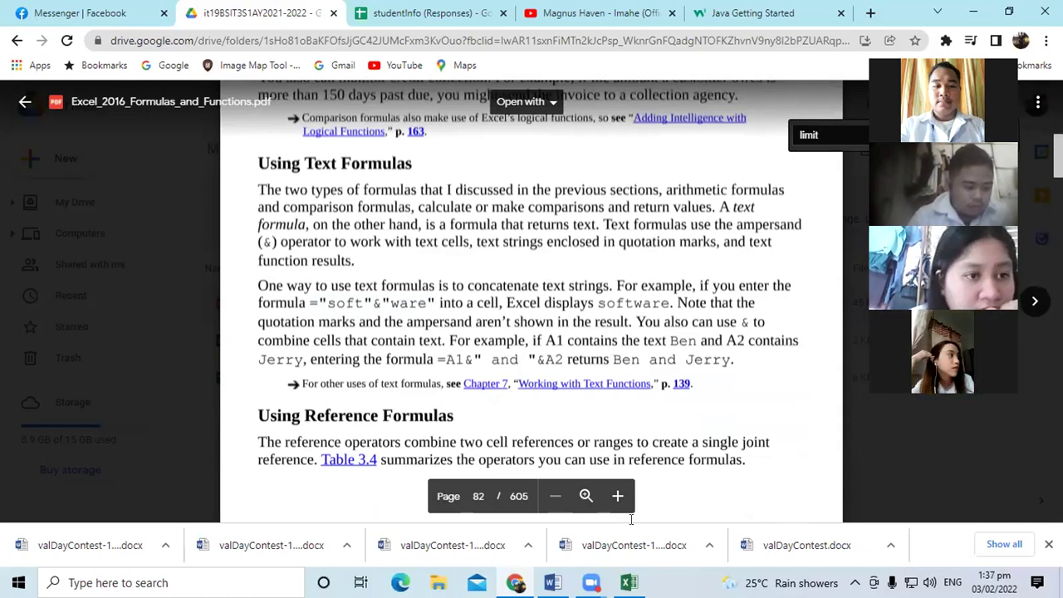
{"action": "key", "text": "alt+Tab"}
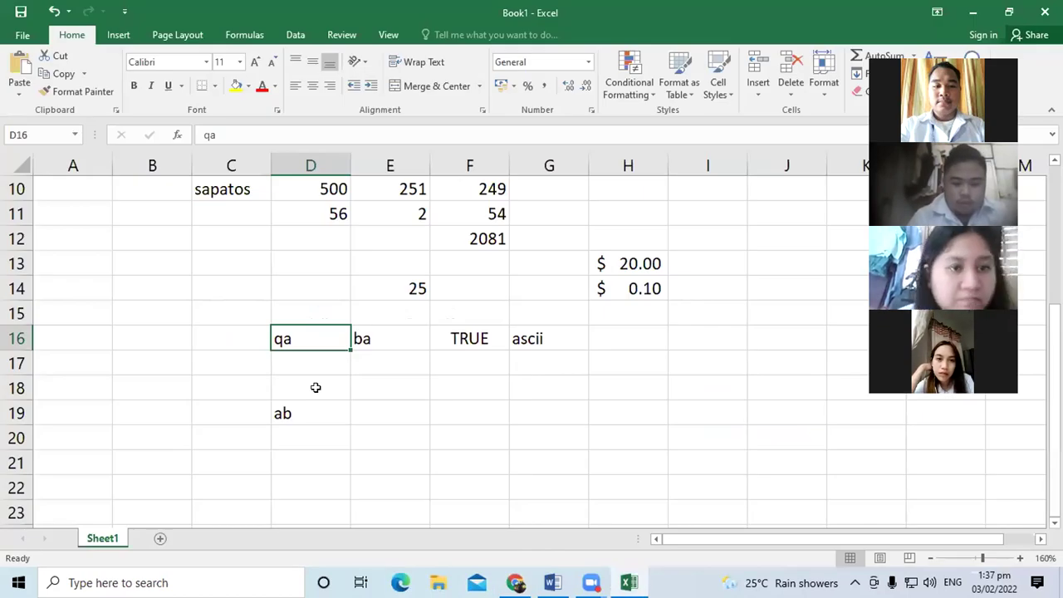
- Enter left in D21 and right in E21
{"action": "key", "text": "Down"}
{"action": "key", "text": "Down"}
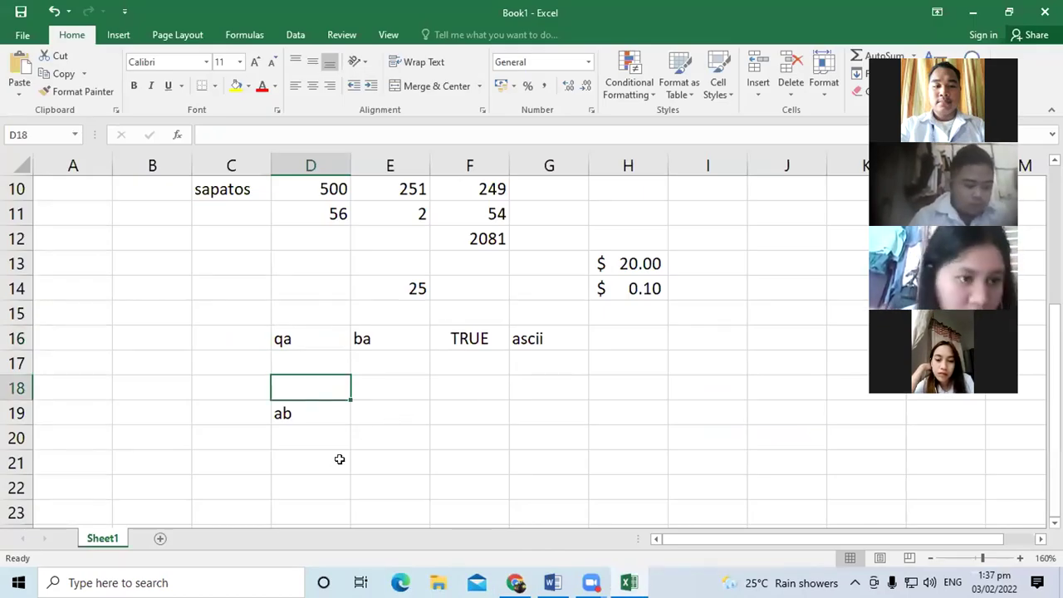
{"action": "left_click", "coordinate": [308, 459]}
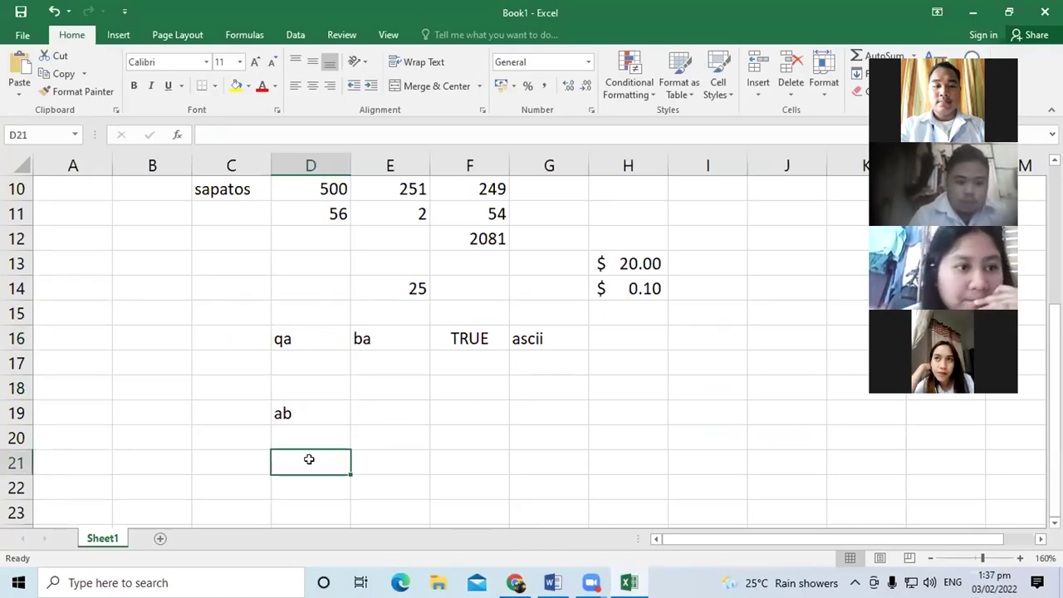
{"action": "type", "text": "left"}
{"action": "key", "text": "Tab"}
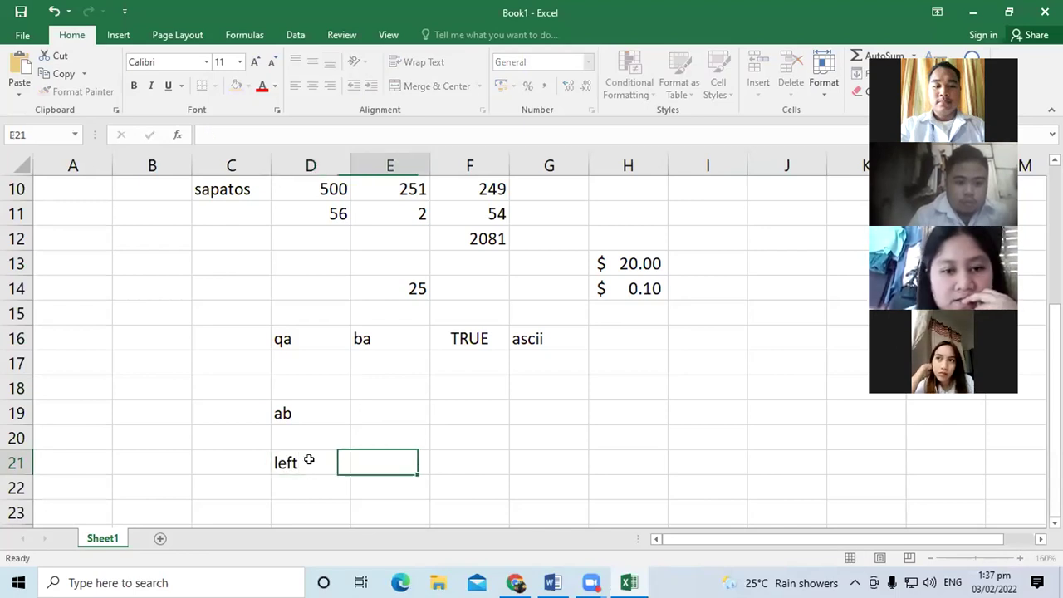
{"action": "type", "text": "right"}
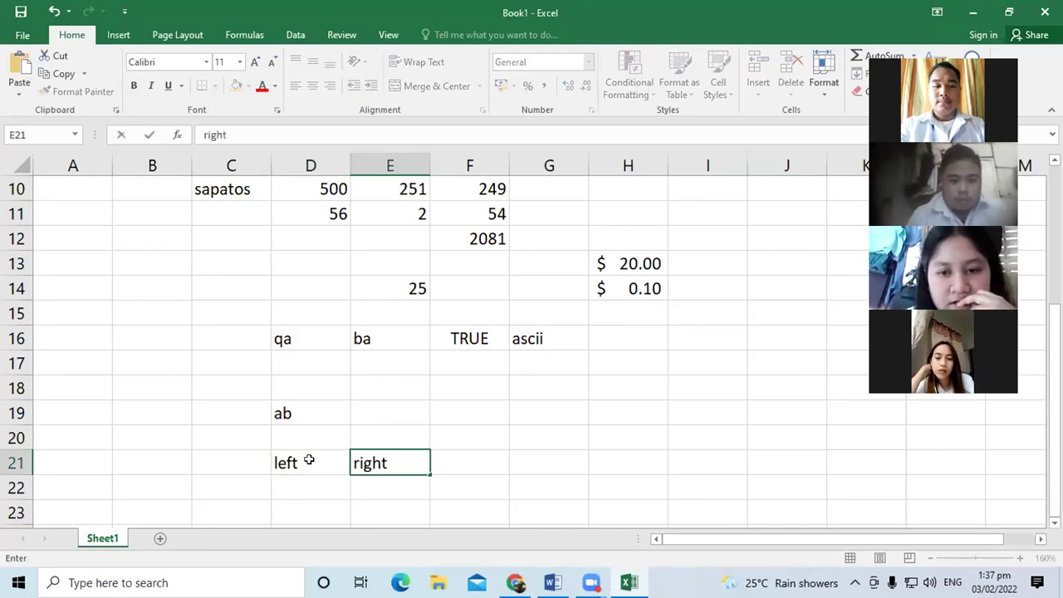
{"action": "scroll", "coordinate": [341, 449], "scroll_direction": "down", "scroll_amount": 2}
{"action": "left_click", "coordinate": [307, 342]}
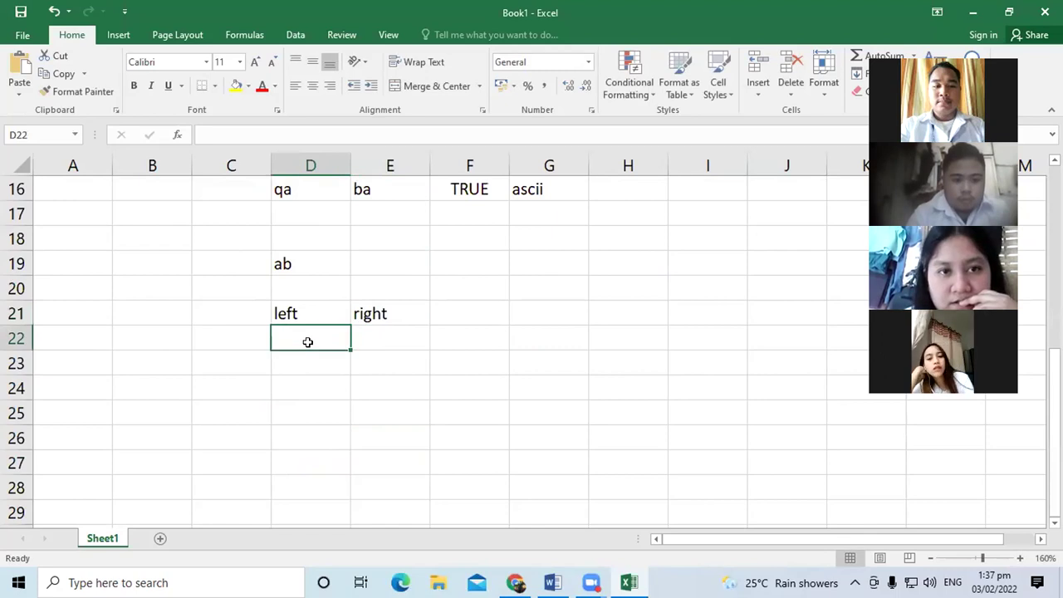
- Enter pap and mop in D22:E22, and cap and top in D23:E23
{"action": "type", "text": "pap"}
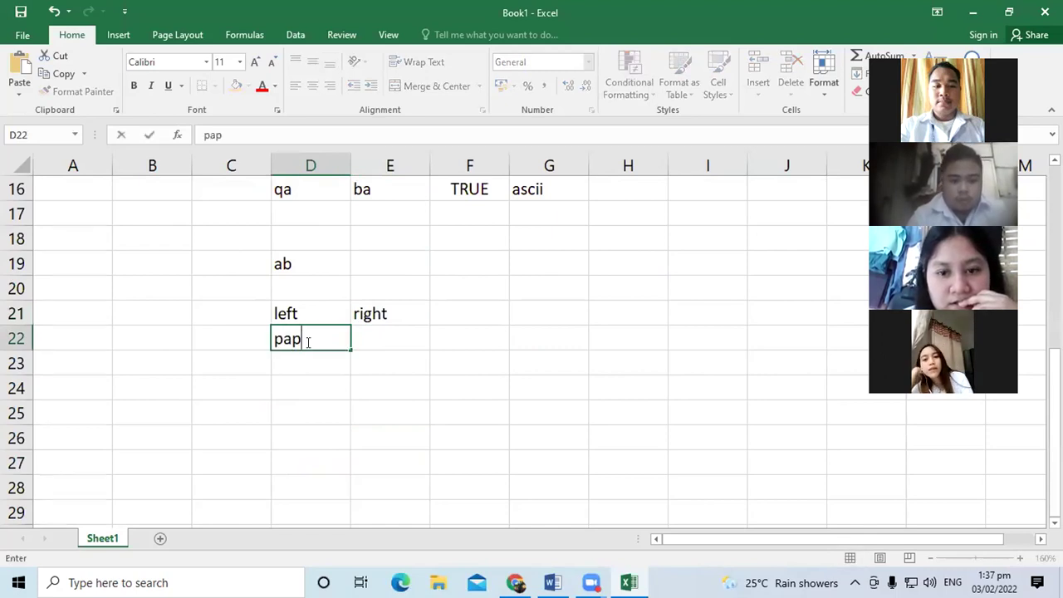
{"action": "left_click", "coordinate": [367, 340]}
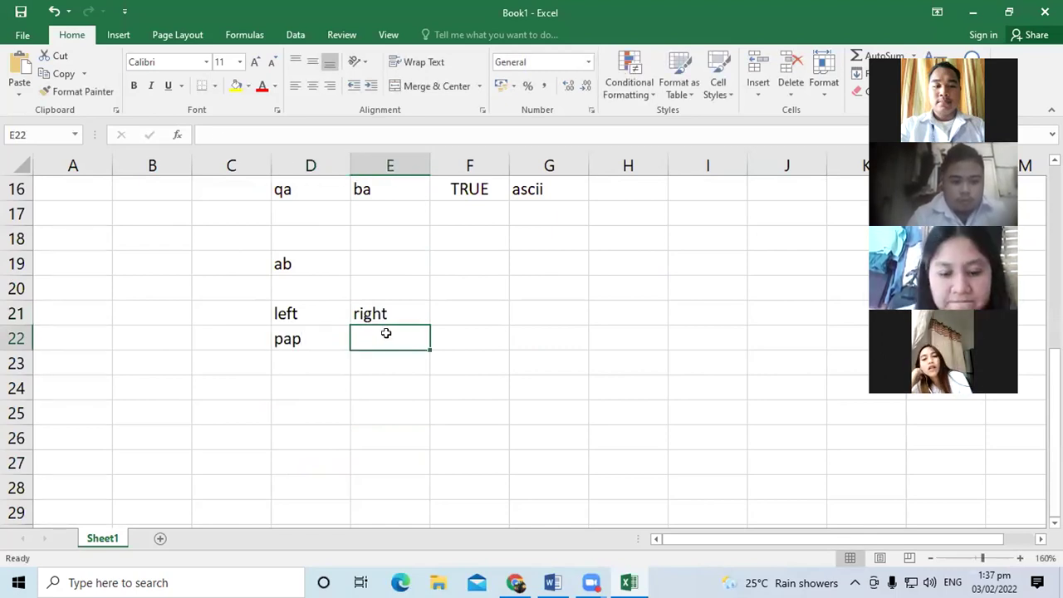
{"action": "type", "text": "mop"}
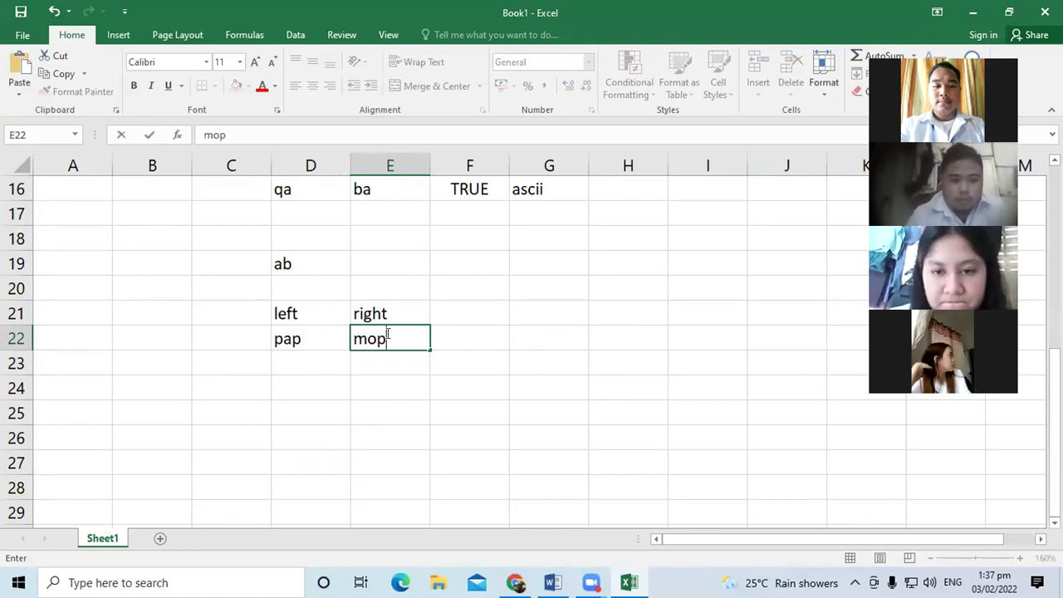
{"action": "left_click", "coordinate": [318, 357]}
{"action": "type", "text": "ca"}
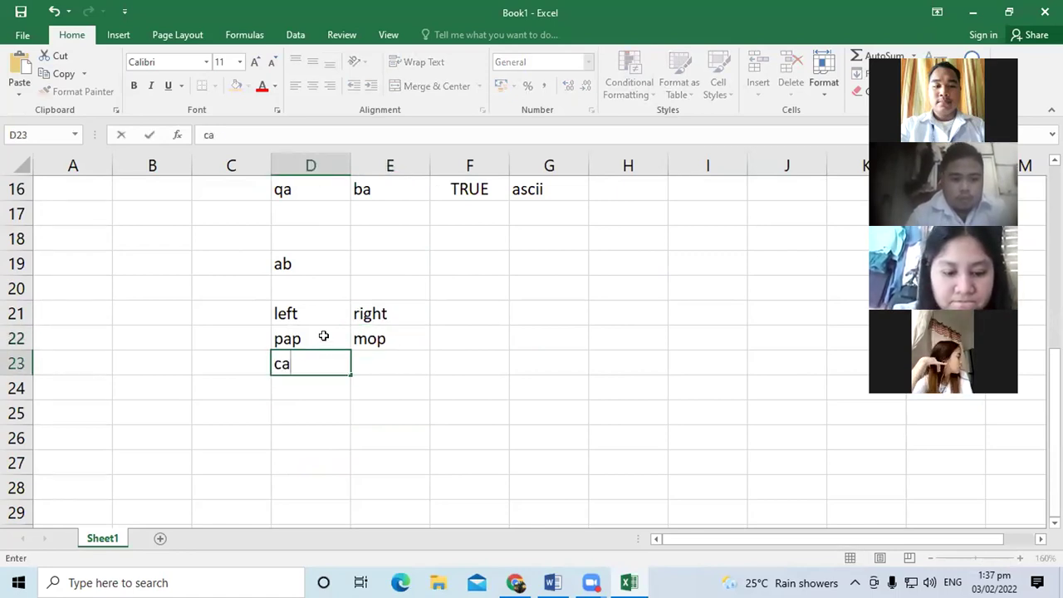
{"action": "left_click", "coordinate": [398, 362]}
{"action": "type", "text": "top"}
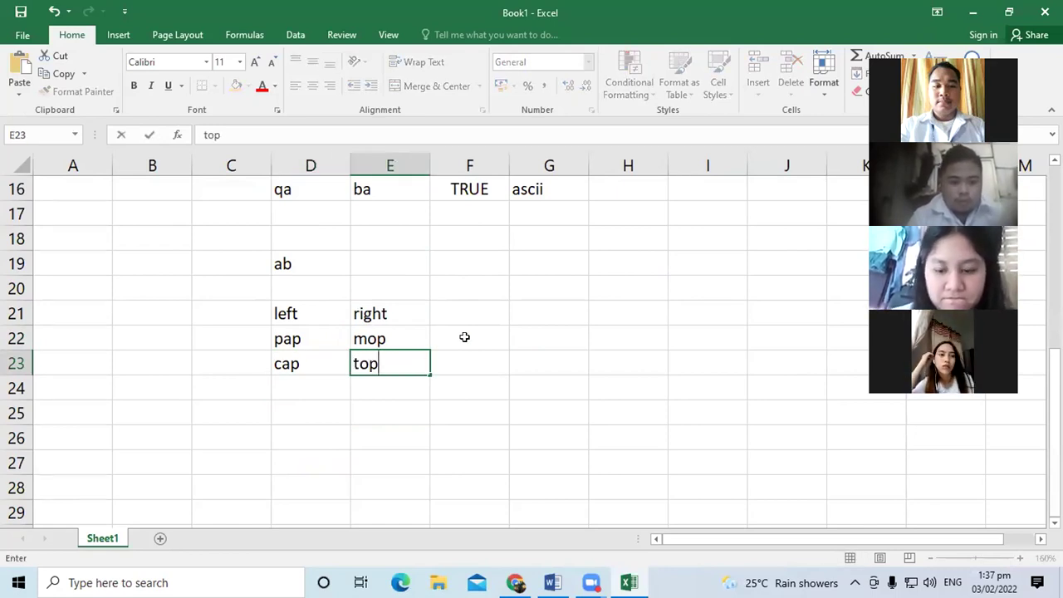
{"action": "left_click", "coordinate": [466, 337]}
- Enter =D22&E22 in F22 to show papmop, and fill it down to F23 for captop
{"action": "type", "text": "="}
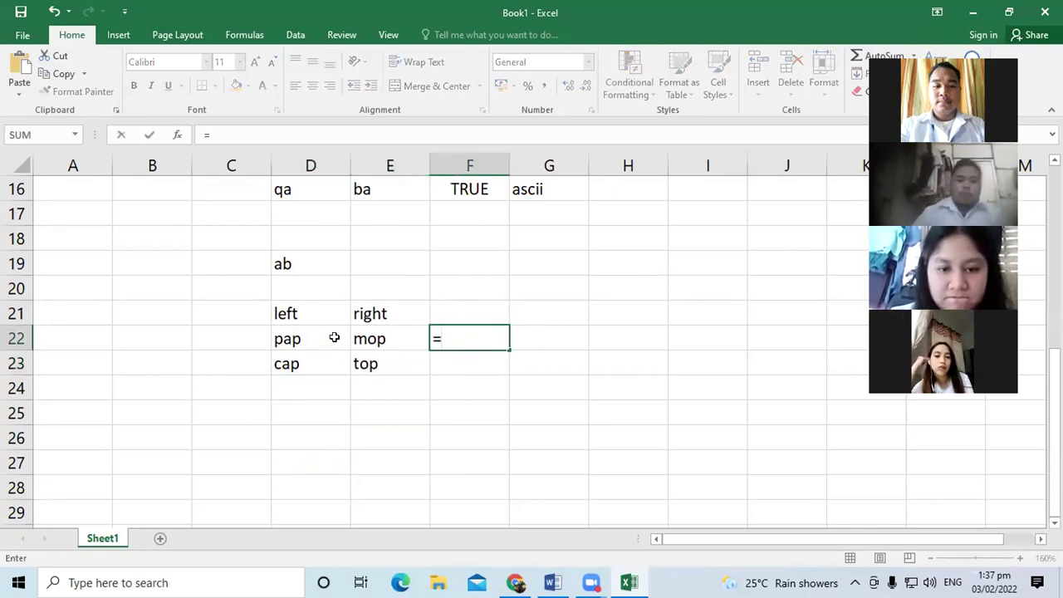
{"action": "left_click", "coordinate": [318, 340]}
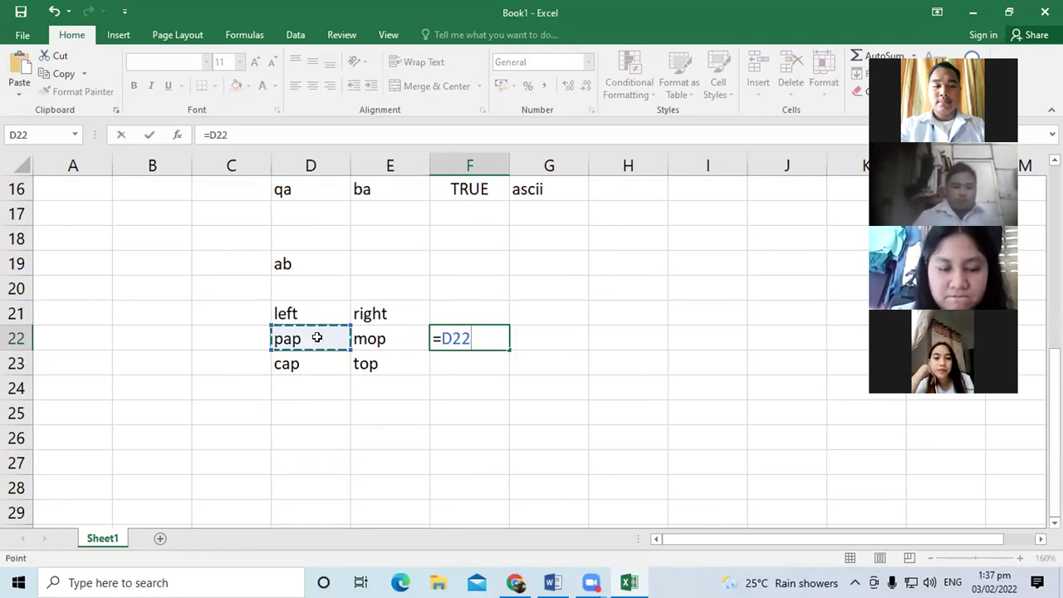
{"action": "type", "text": "&"}
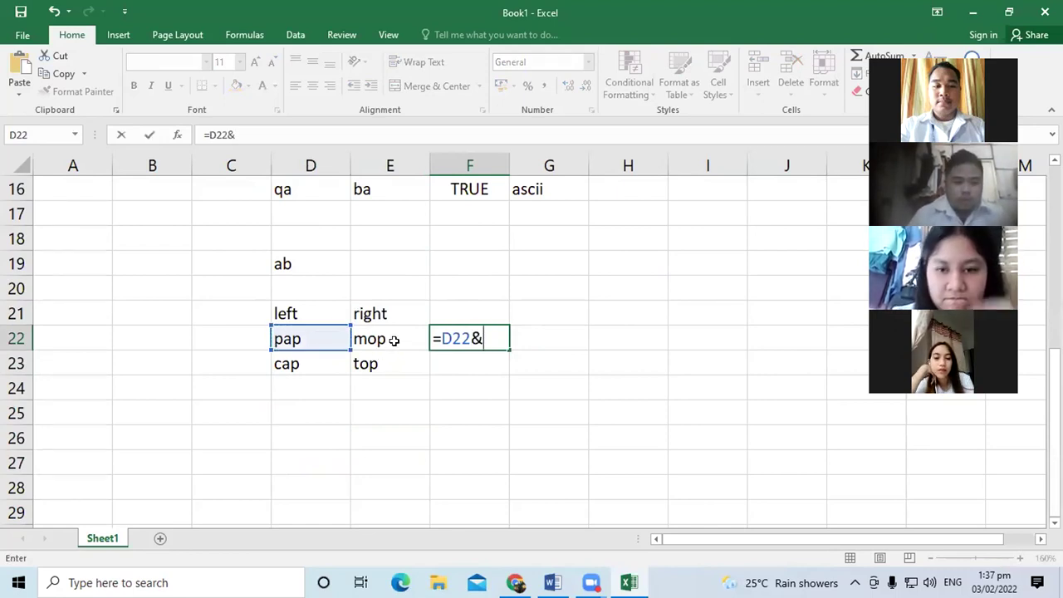
{"action": "left_click", "coordinate": [394, 340]}
{"action": "key", "text": "Return"}
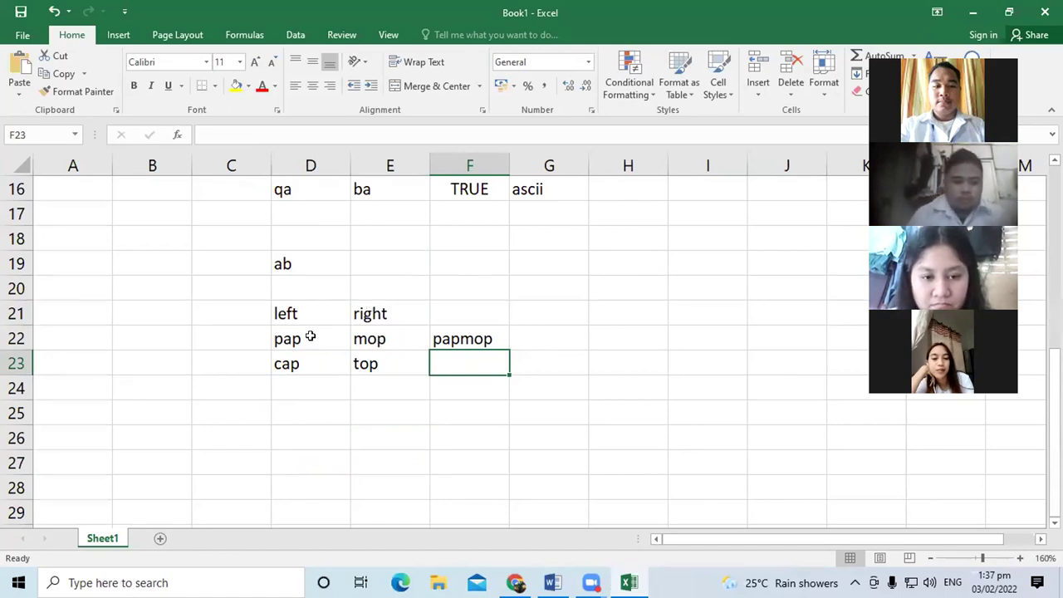
{"action": "left_click", "coordinate": [497, 345]}
{"action": "left_click_drag", "start_coordinate": [506, 347], "coordinate": [503, 381]}
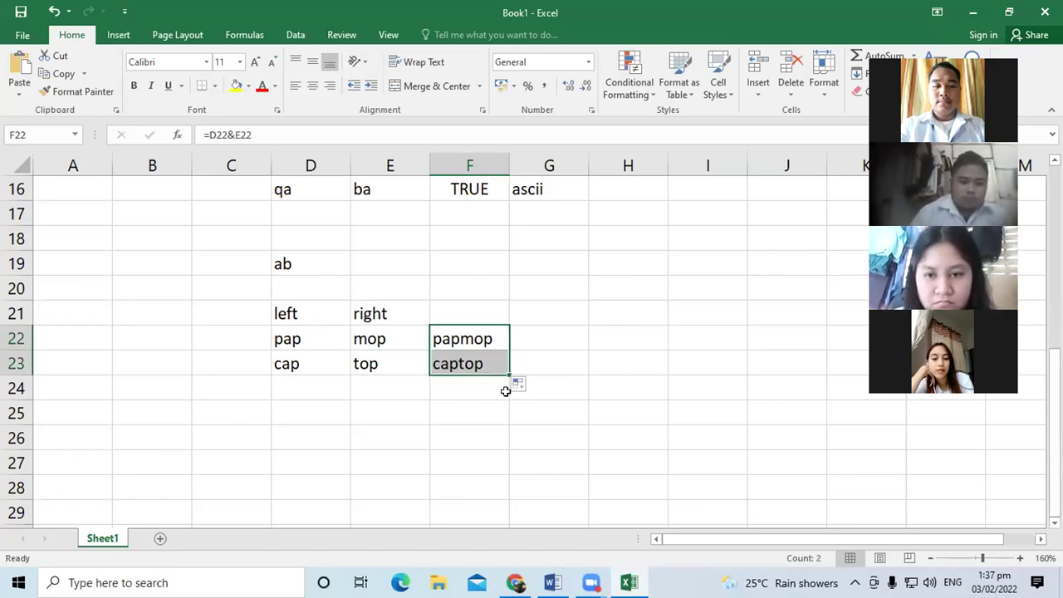
{"action": "left_click", "coordinate": [498, 362]}
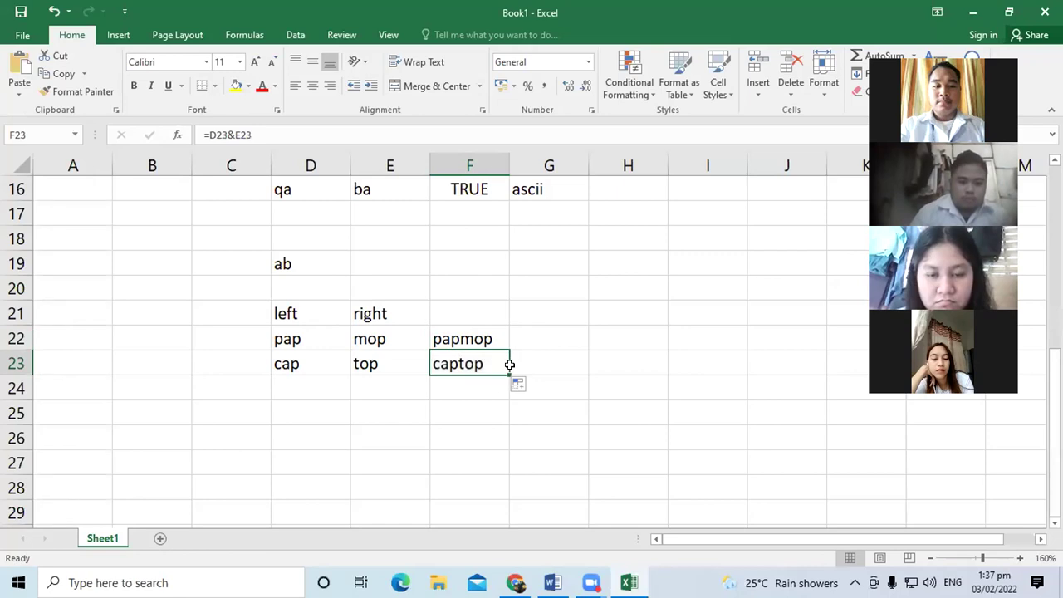
- Add a trailing space to pap in D22, clear cap from D23, then return to the formulas PDF
{"action": "left_click", "coordinate": [304, 342]}
{"action": "double_click", "coordinate": [304, 342]}
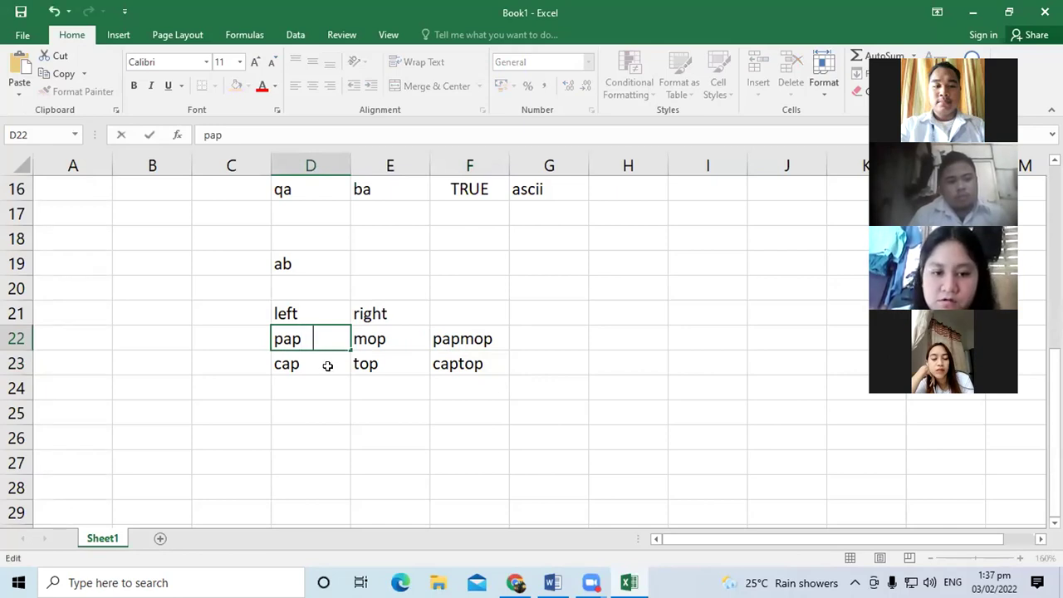
{"action": "key", "text": "Return"}
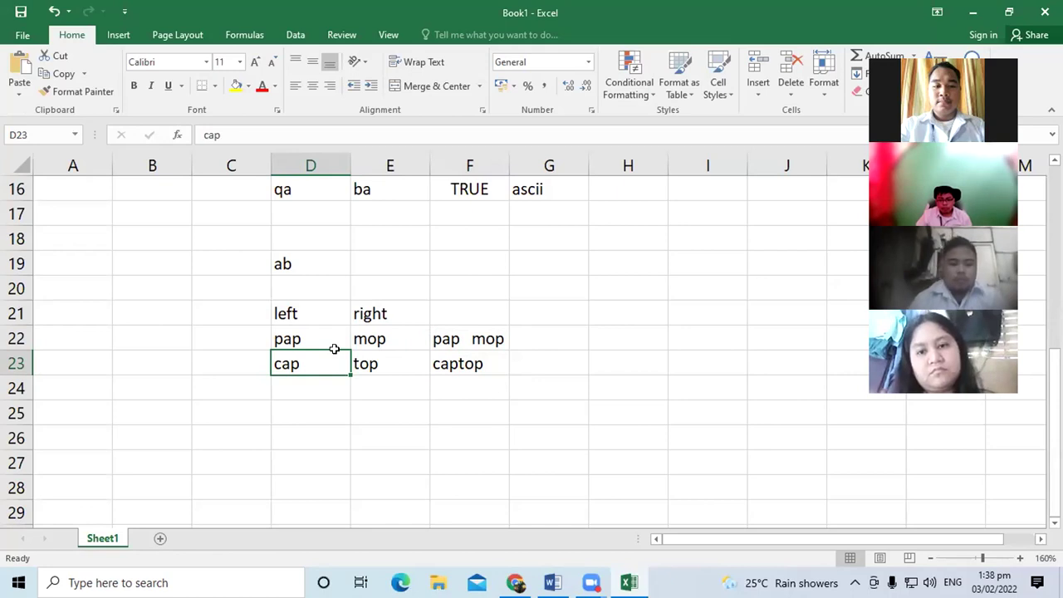
{"action": "key", "text": "BackSpace"}
{"action": "key", "text": "Return"}
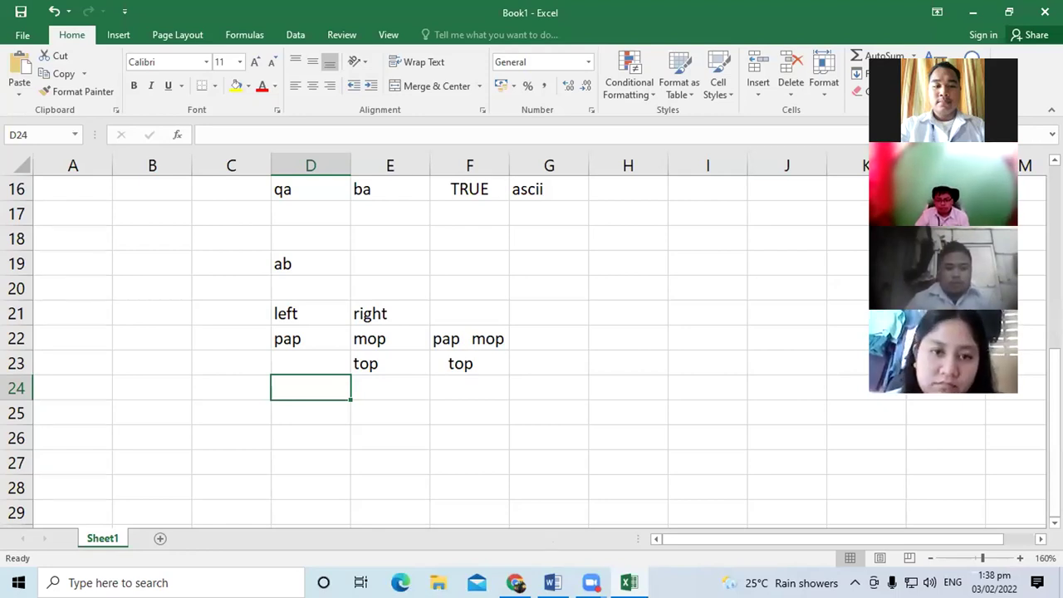
{"action": "left_click", "coordinate": [515, 582]}
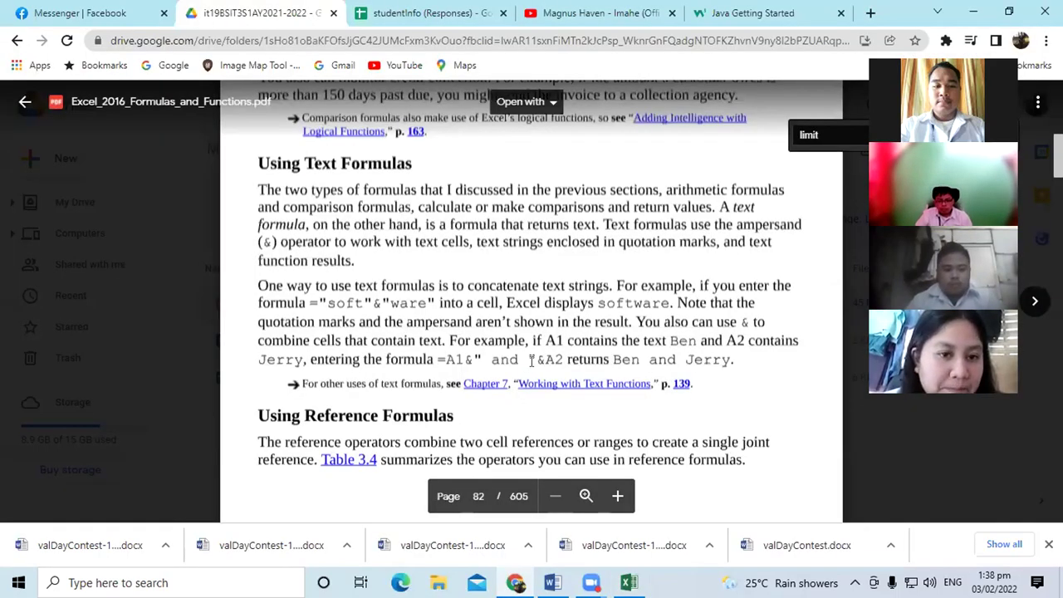
{"action": "scroll", "coordinate": [531, 360], "scroll_direction": "down", "scroll_amount": 2}
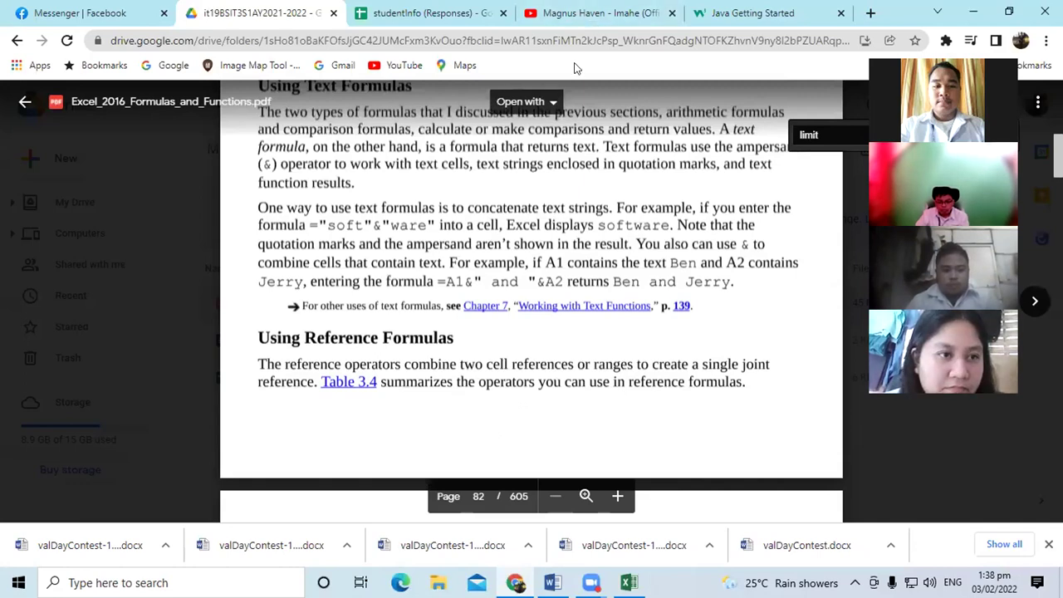
{"action": "left_click", "coordinate": [443, 15]}
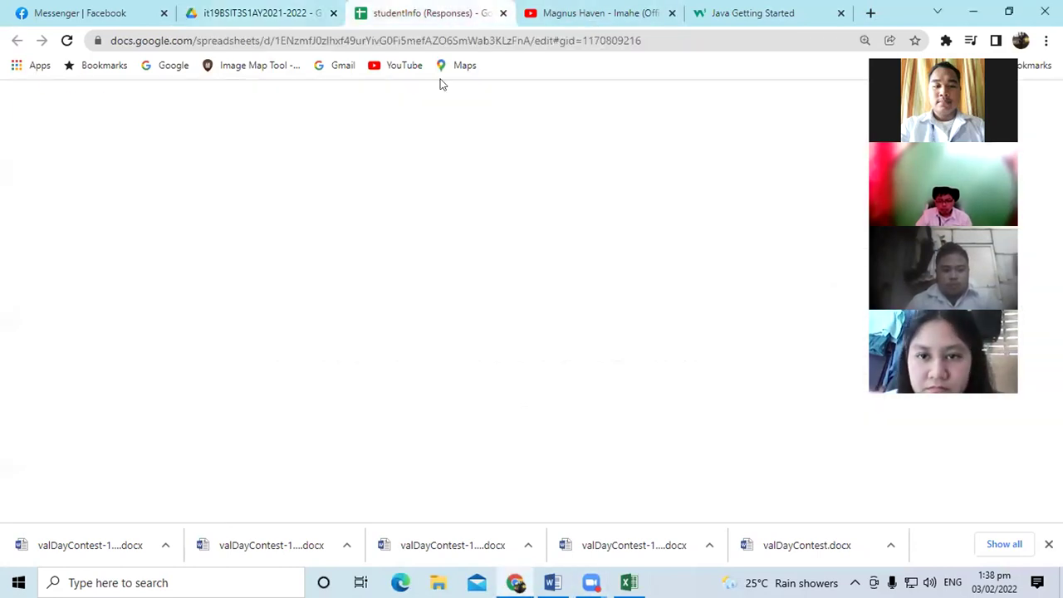
{"action": "scroll", "coordinate": [514, 299], "scroll_direction": "down", "scroll_amount": 1}
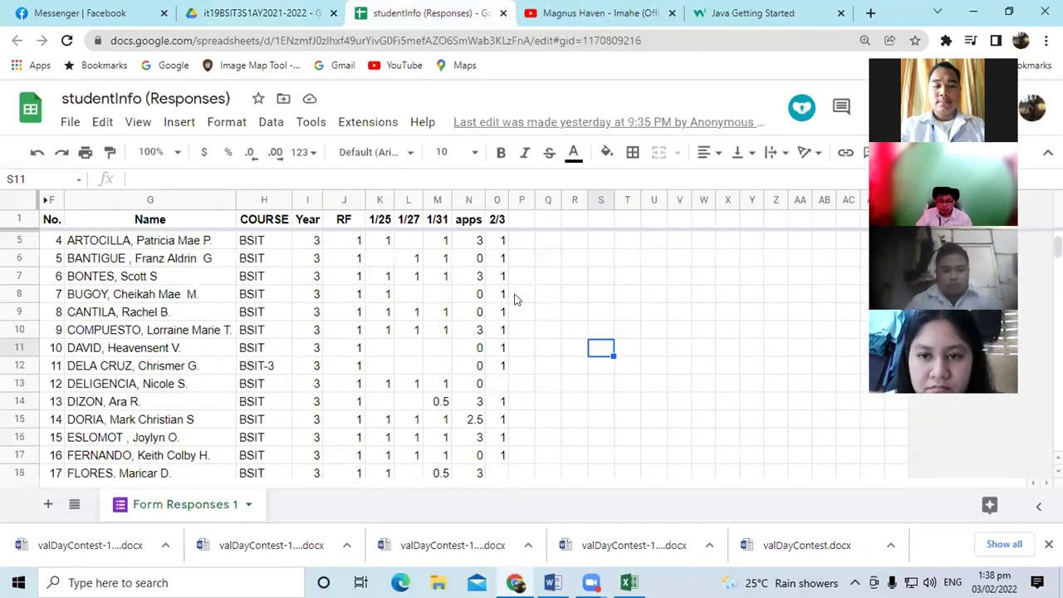
{"action": "scroll", "coordinate": [514, 300], "scroll_direction": "down", "scroll_amount": 2}
{"action": "scroll", "coordinate": [515, 294], "scroll_direction": "up", "scroll_amount": 3}
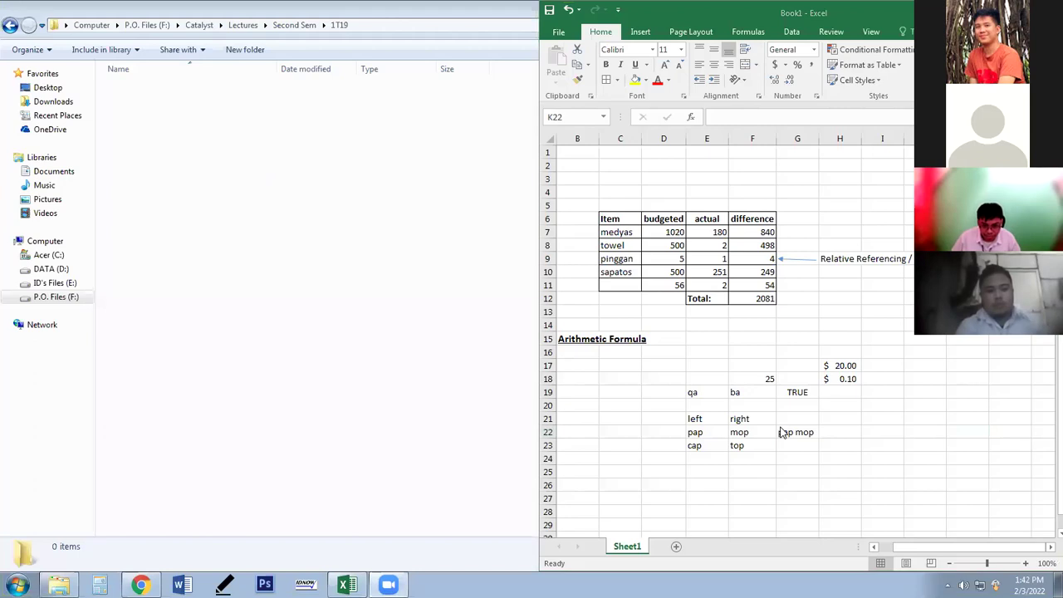
- Bring the Book1 budget worksheet to the front and maximise it to full screen
{"action": "left_click", "coordinate": [767, 347]}
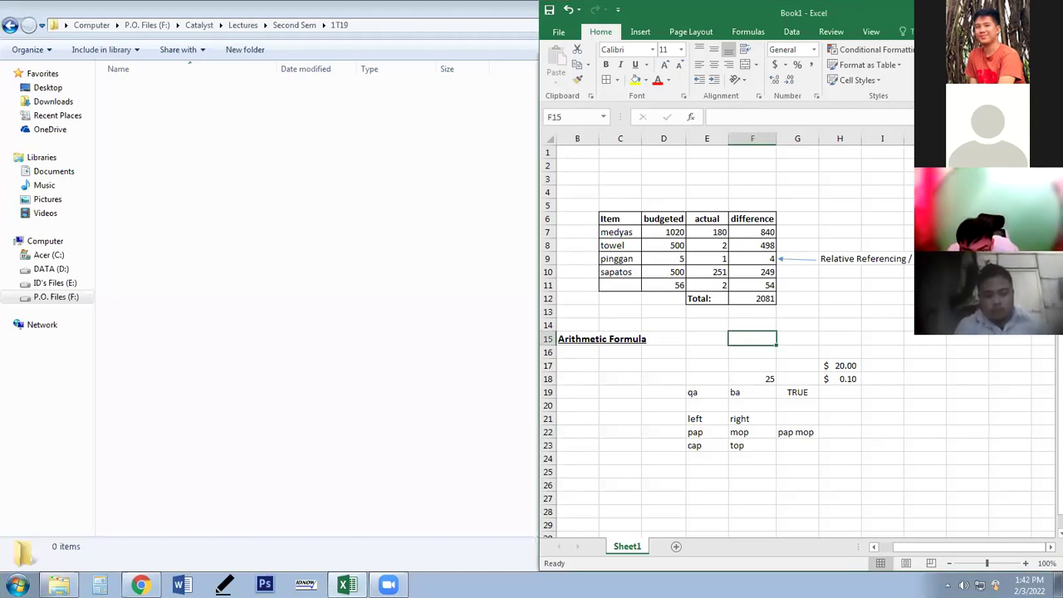
{"action": "key", "text": "alt+Tab"}
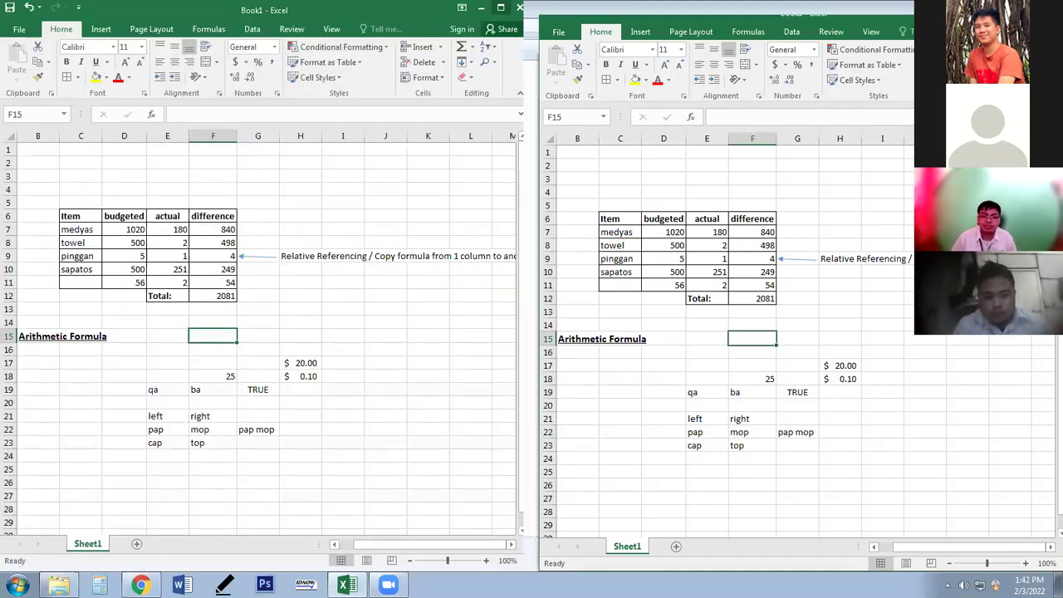
{"action": "key", "text": "super+Up"}
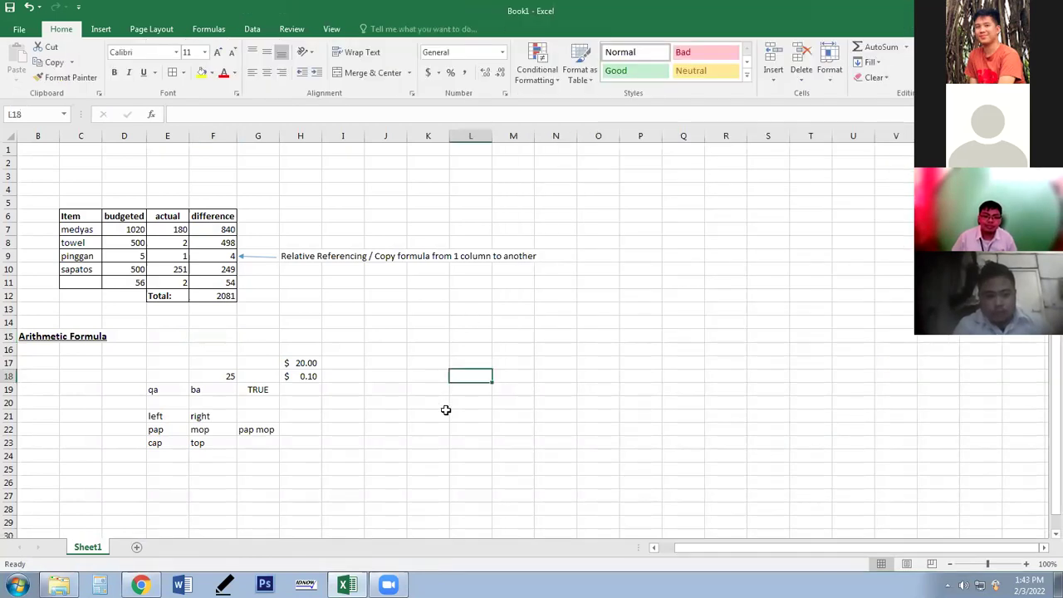
{"action": "left_click", "coordinate": [572, 430]}
{"action": "scroll", "coordinate": [401, 457], "scroll_direction": "down", "scroll_amount": 1}
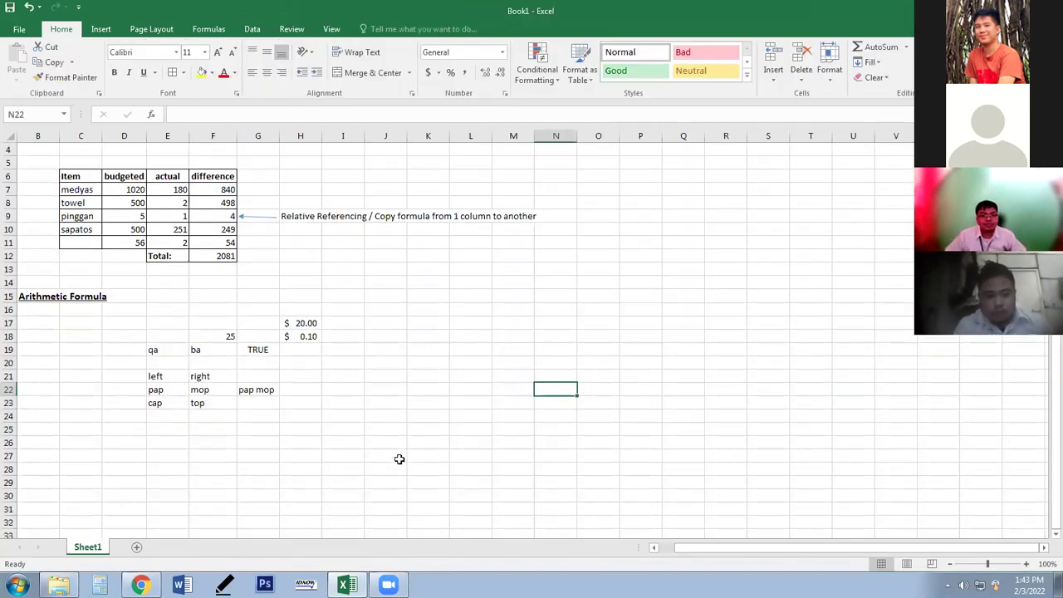
{"action": "scroll", "coordinate": [399, 458], "scroll_direction": "up", "scroll_amount": 1}
{"action": "scroll", "coordinate": [399, 459], "scroll_direction": "down", "scroll_amount": 1}
{"action": "scroll", "coordinate": [399, 459], "scroll_direction": "up", "scroll_amount": 1}
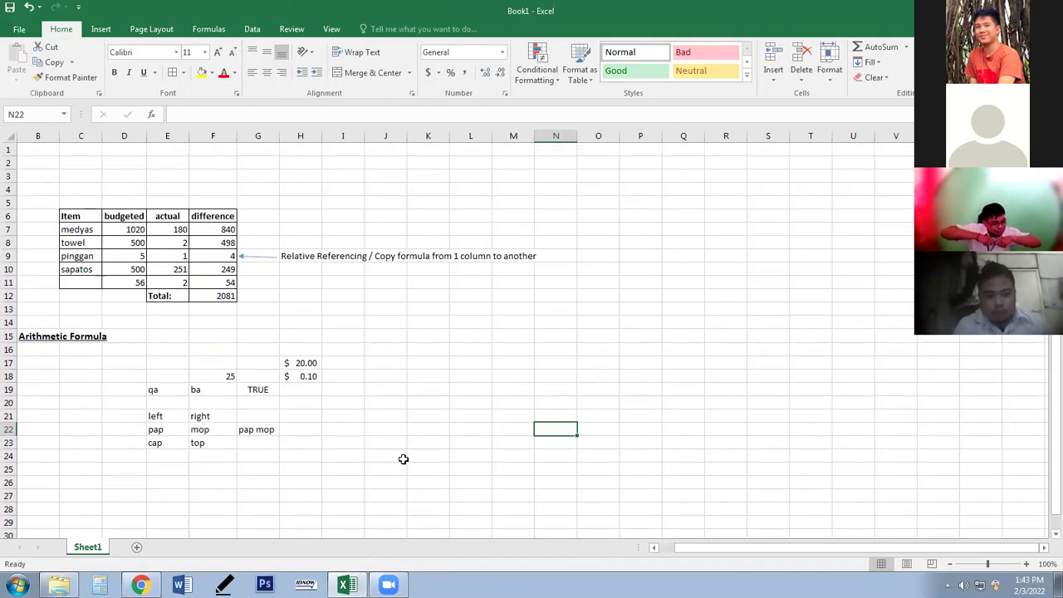